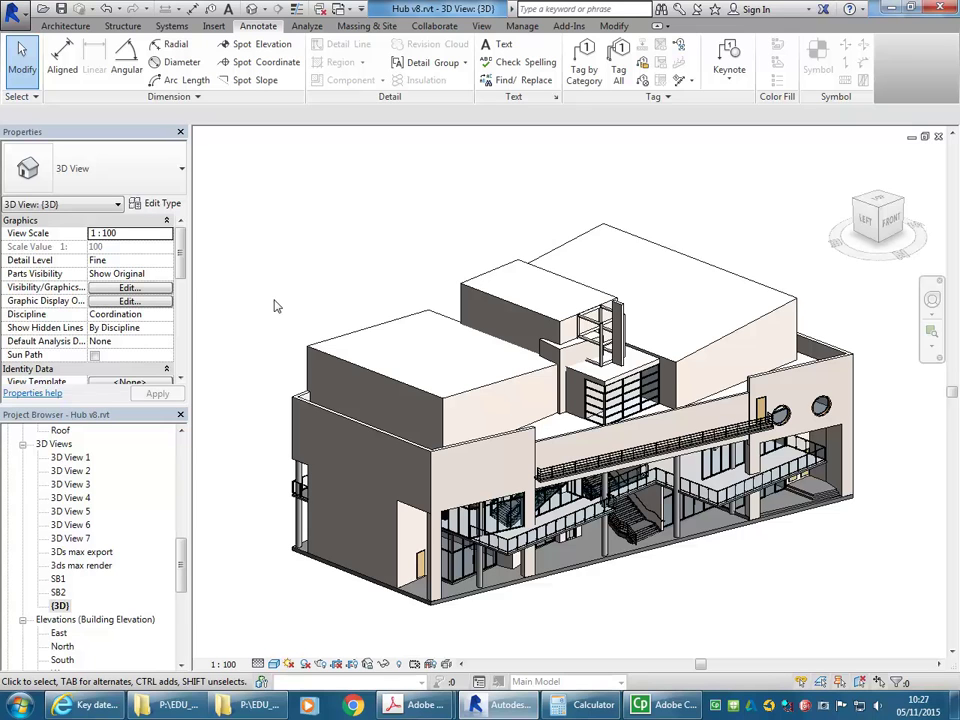
# Duplicate the {3D} view as "Exploded Isometric" and orient the copy to the top-left-front isometric corner.
pyautogui.rightClick(60, 606)
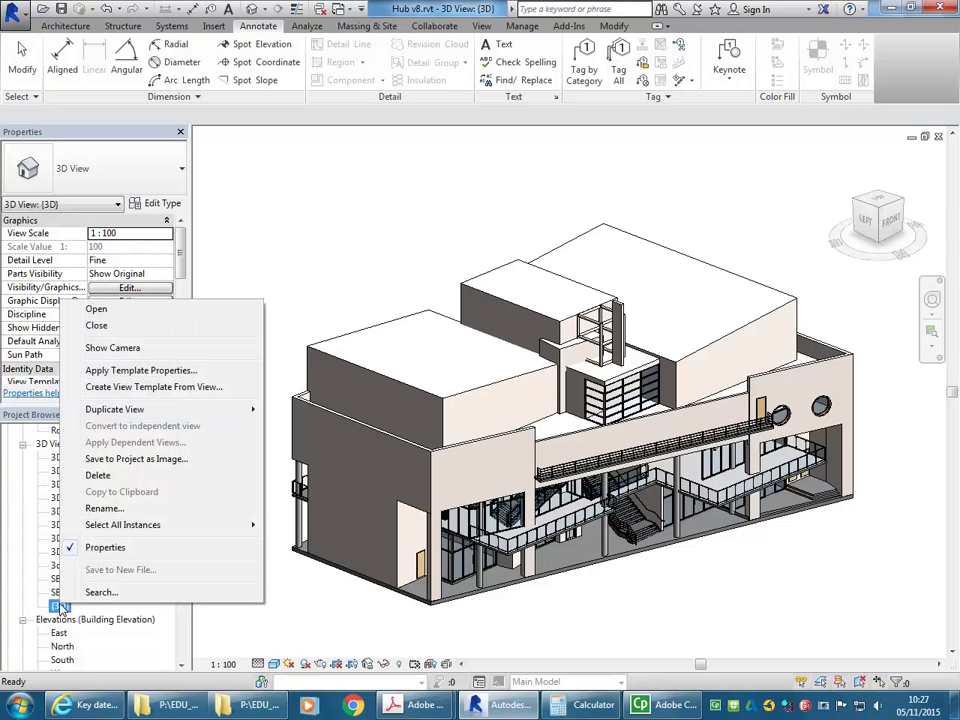
pyautogui.moveTo(128, 409)
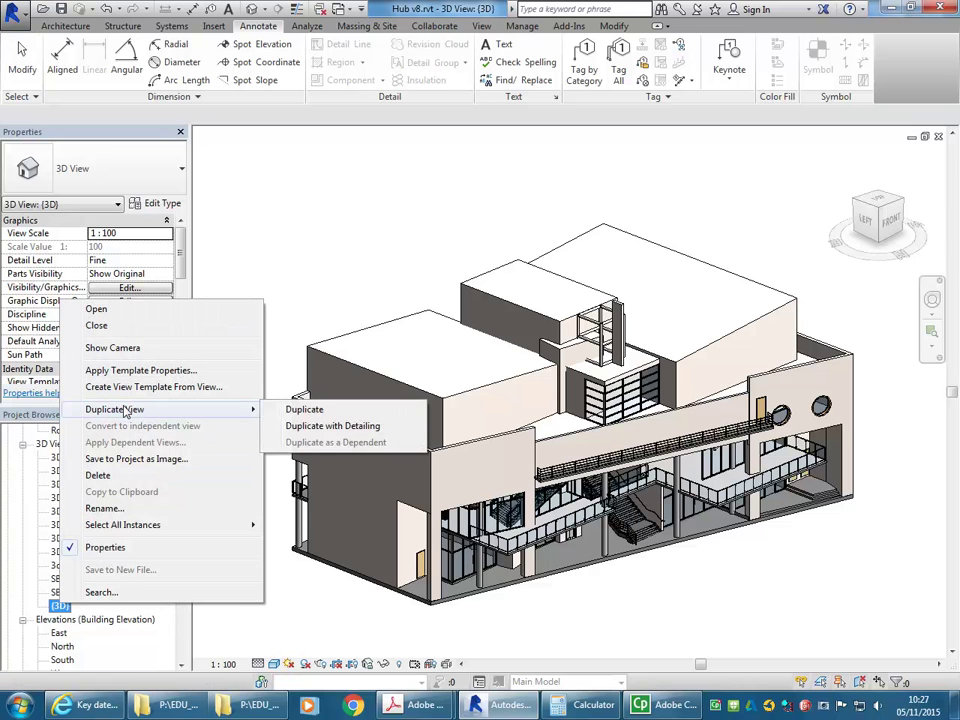
pyautogui.click(303, 411)
pyautogui.rightClick(76, 619)
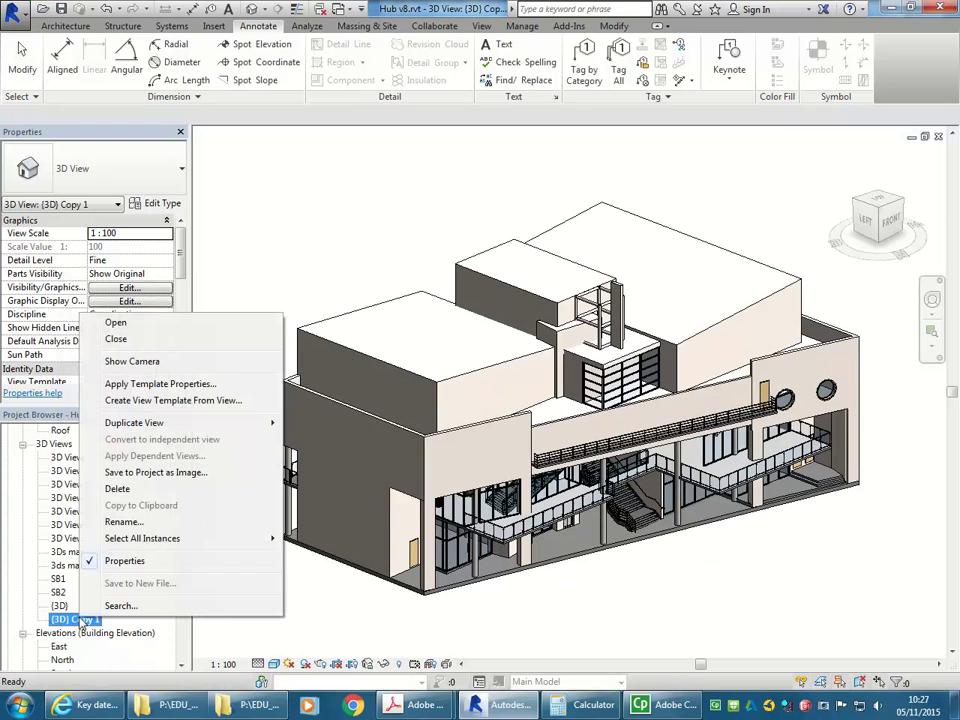
pyautogui.click(145, 522)
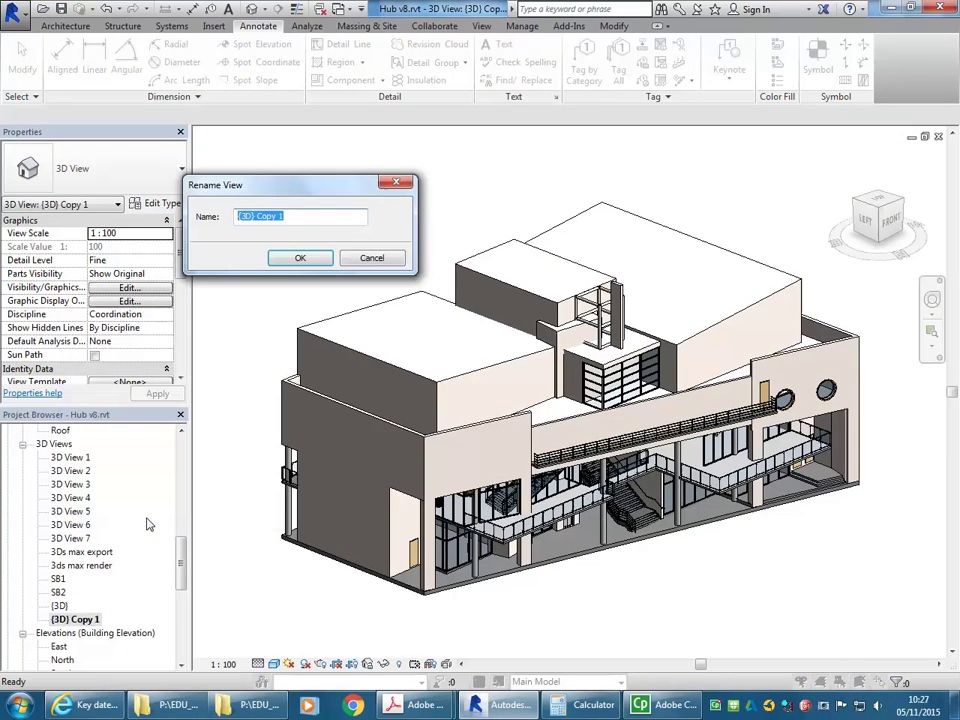
pyautogui.write('Exploded Isometric')
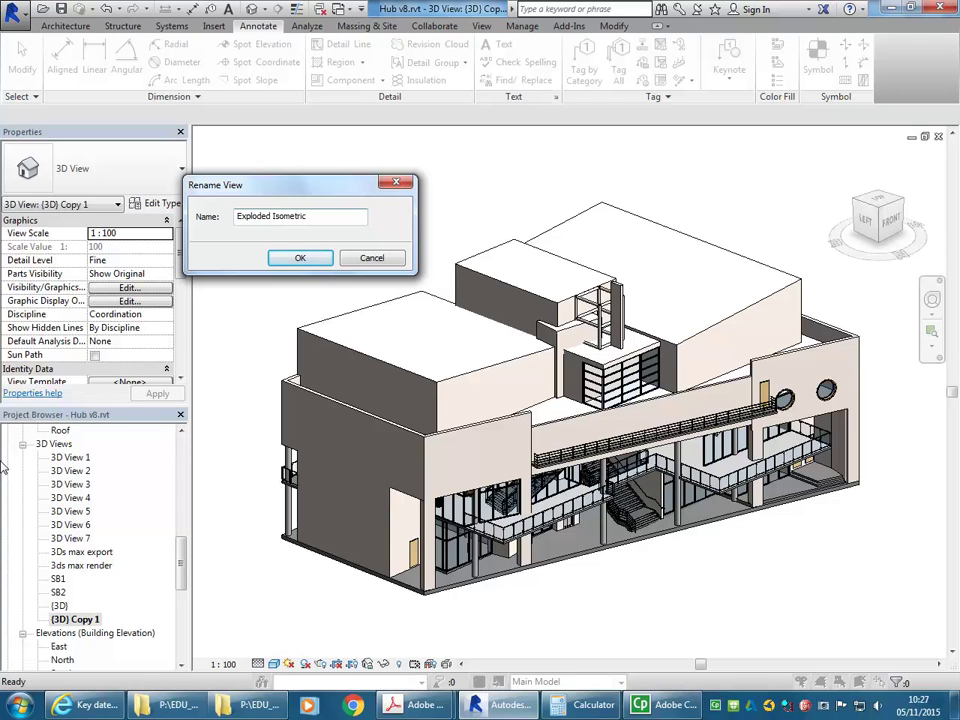
pyautogui.click(300, 258)
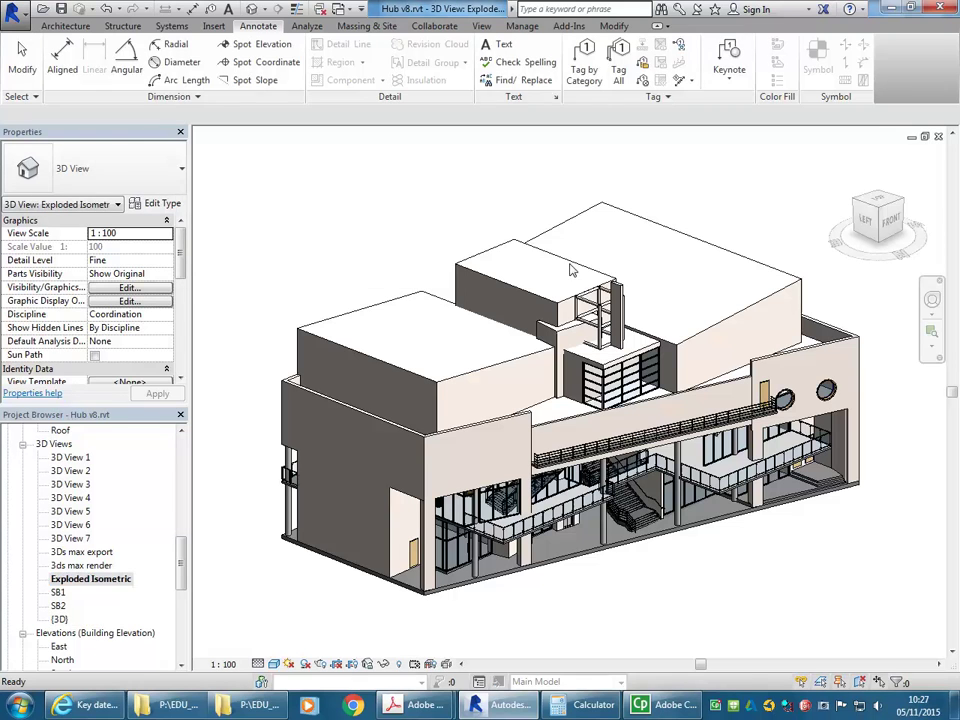
pyautogui.click(877, 208)
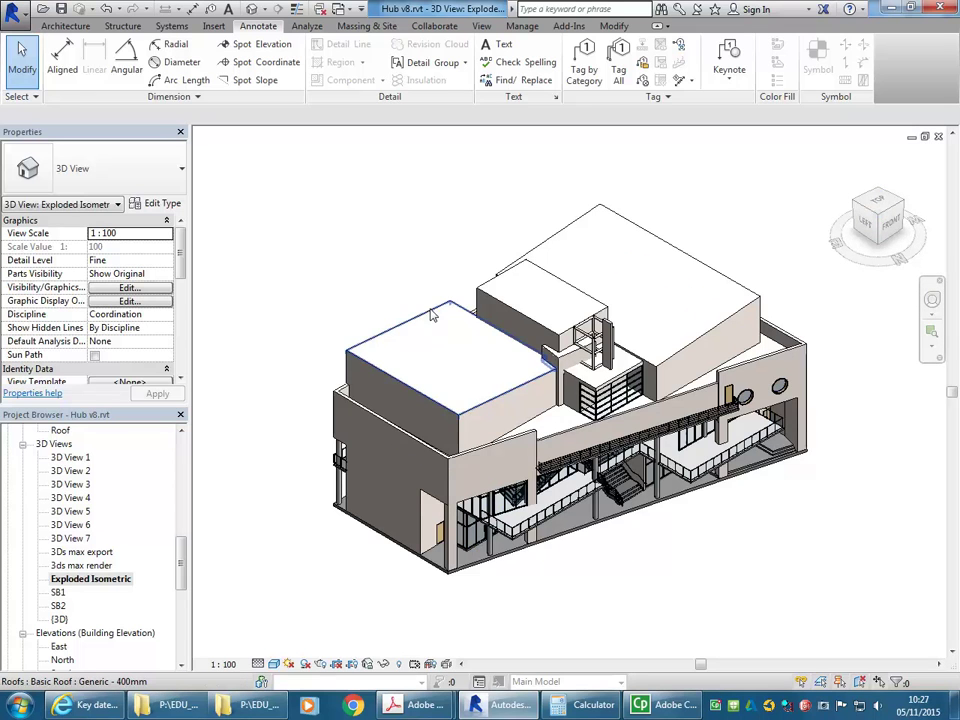
pyautogui.click(466, 421)
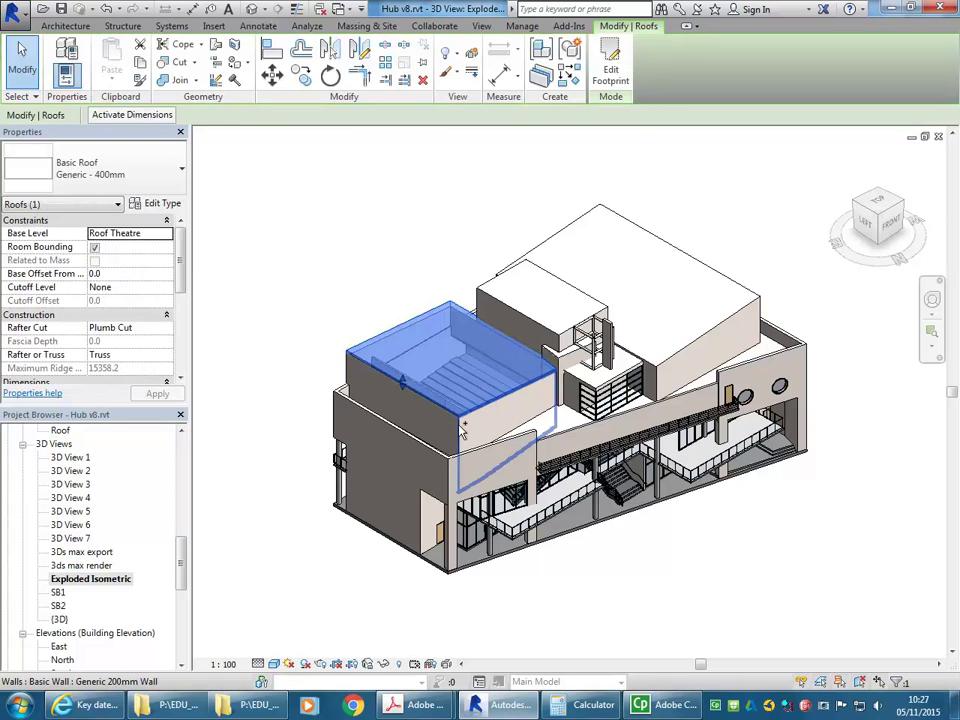
pyautogui.keyDown('ctrl'); pyautogui.click(459, 424); pyautogui.keyUp('ctrl')
pyautogui.keyDown('ctrl'); pyautogui.click(348, 370); pyautogui.keyUp('ctrl')
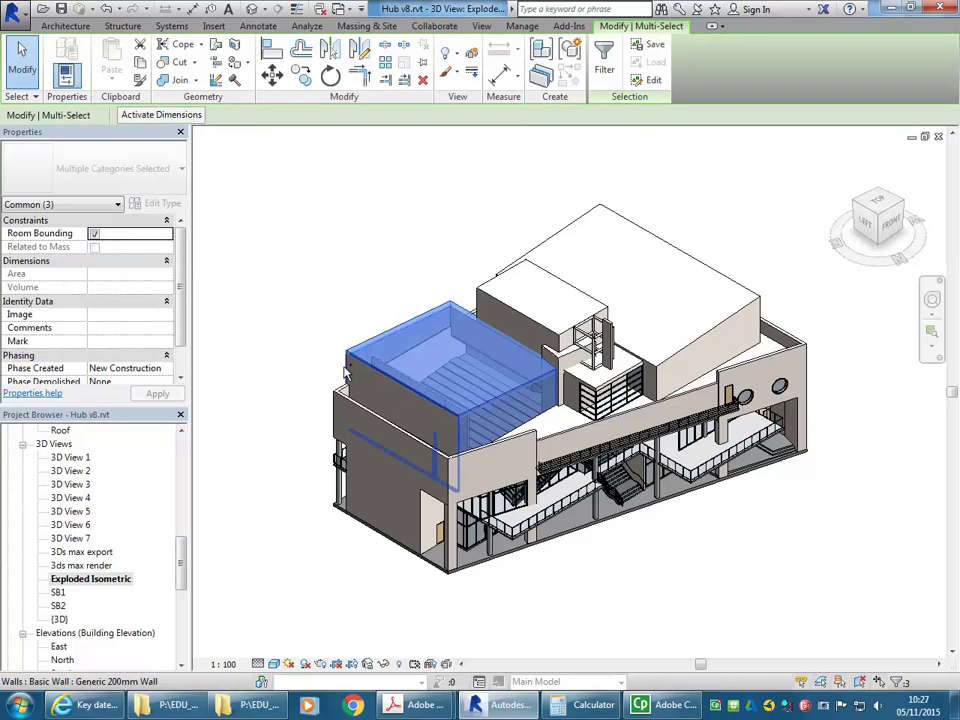
pyautogui.press('Escape')
# Select the roof of the smaller rooftop block beside the building's left end together with its enclosing walls.
pyautogui.scroll(5, 345, 372)
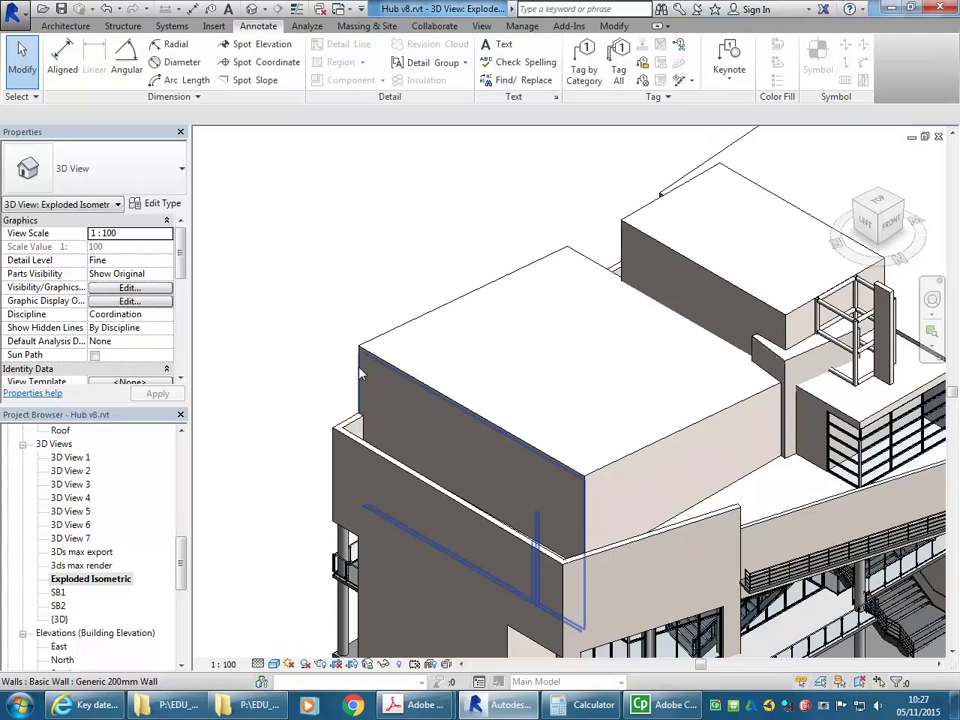
pyautogui.click(362, 372)
pyautogui.keyDown('ctrl'); pyautogui.click(398, 334); pyautogui.keyUp('ctrl')
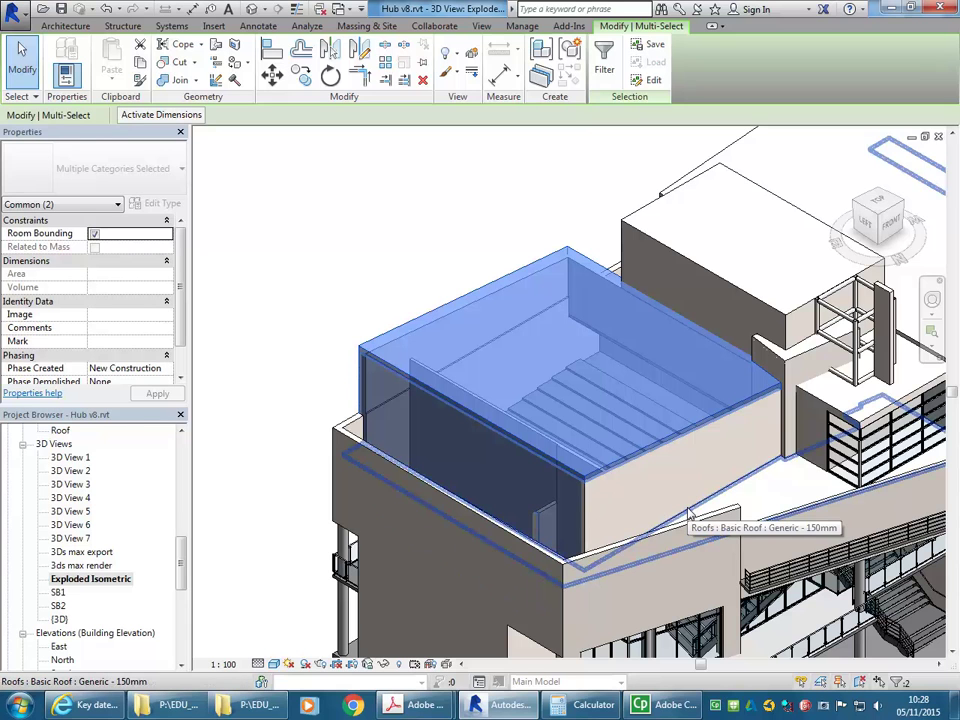
pyautogui.press('Tab')
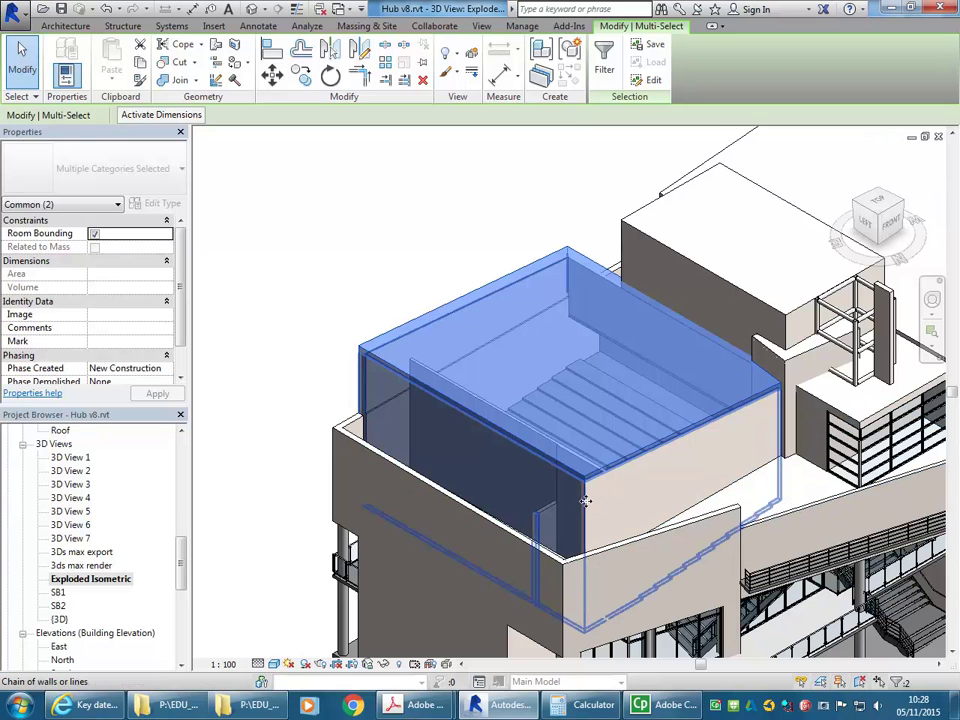
pyautogui.keyDown('ctrl'); pyautogui.click(588, 507); pyautogui.keyUp('ctrl')
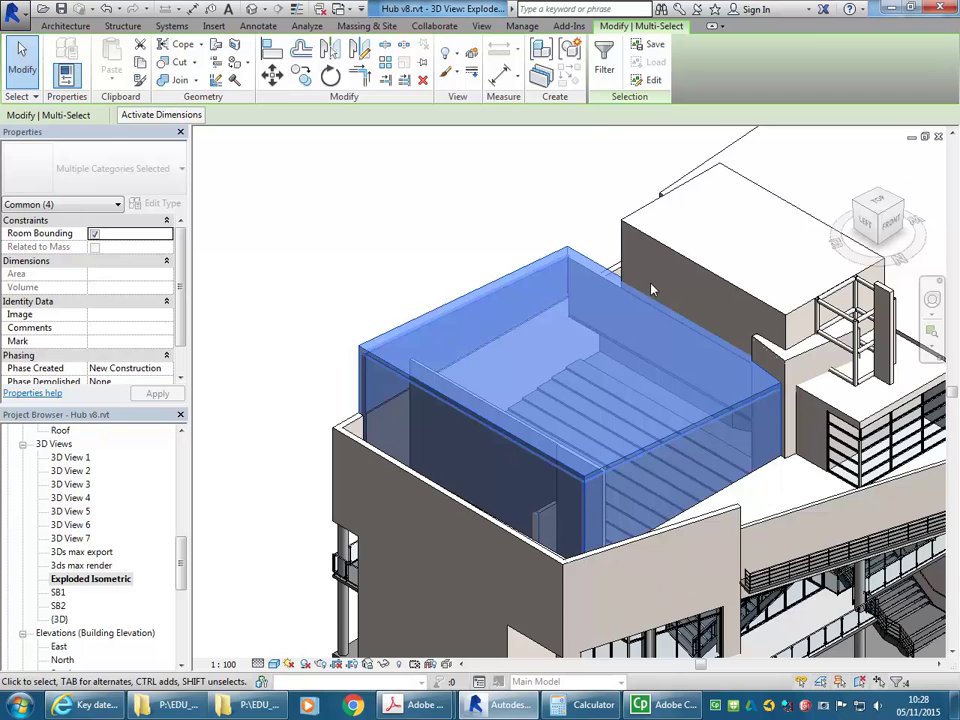
# Add the large sloping roof of the theatre block at the other end and its chain of perimeter walls to the selection.
pyautogui.moveTo(651, 290); pyautogui.dragTo(556, 290, button='middle')
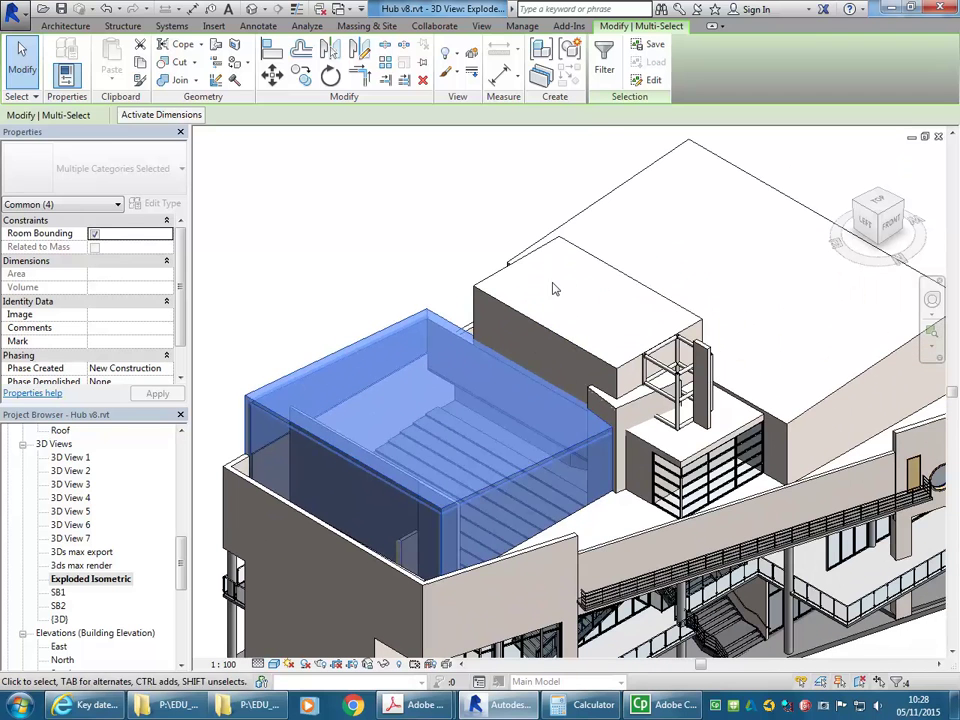
pyautogui.keyDown('ctrl'); pyautogui.click(588, 215); pyautogui.keyUp('ctrl')
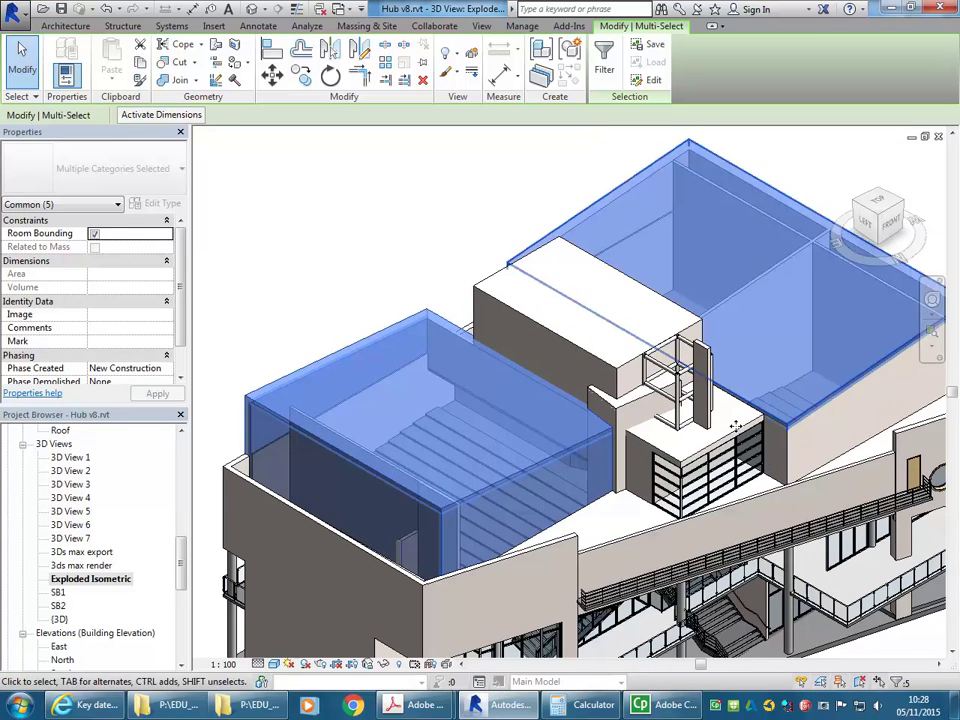
pyautogui.press('Tab')
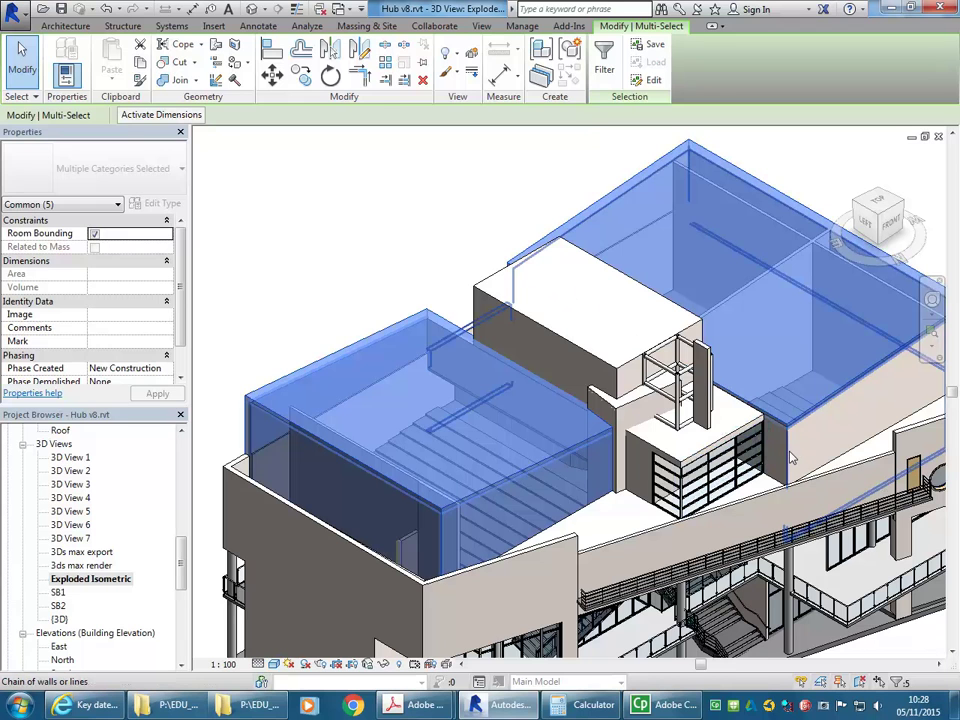
pyautogui.keyDown('ctrl'); pyautogui.click(786, 453); pyautogui.keyUp('ctrl')
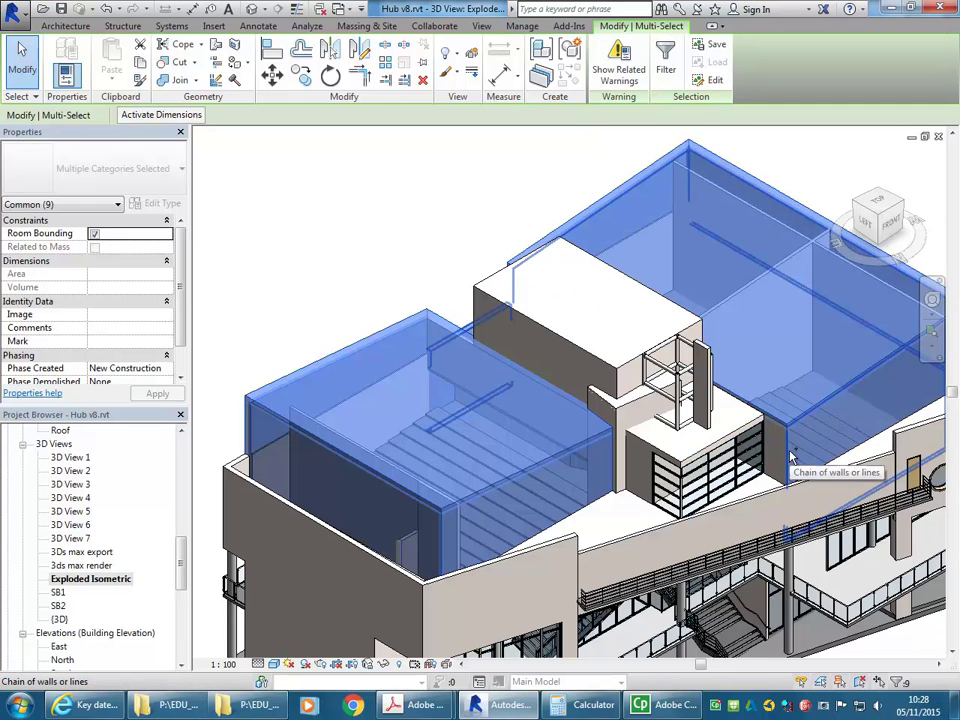
pyautogui.press('Tab')
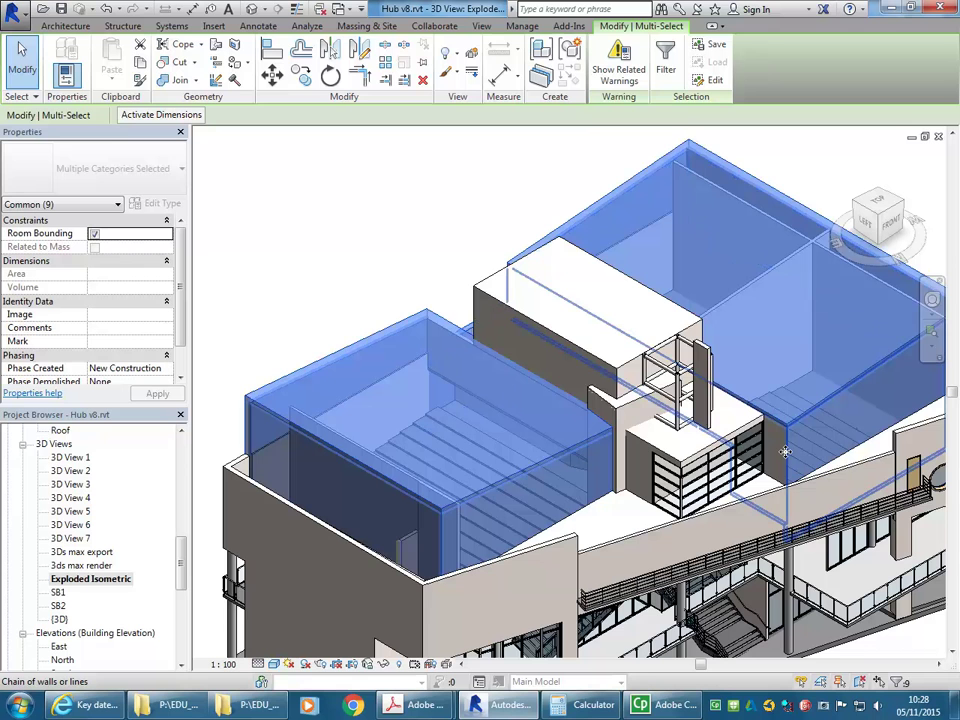
pyautogui.keyDown('ctrl'); pyautogui.click(786, 453); pyautogui.keyUp('ctrl')
# Displace the selected roofs and walls as one set, raising them about 27300 in Z above the building.
pyautogui.scroll(-4, 696, 404)
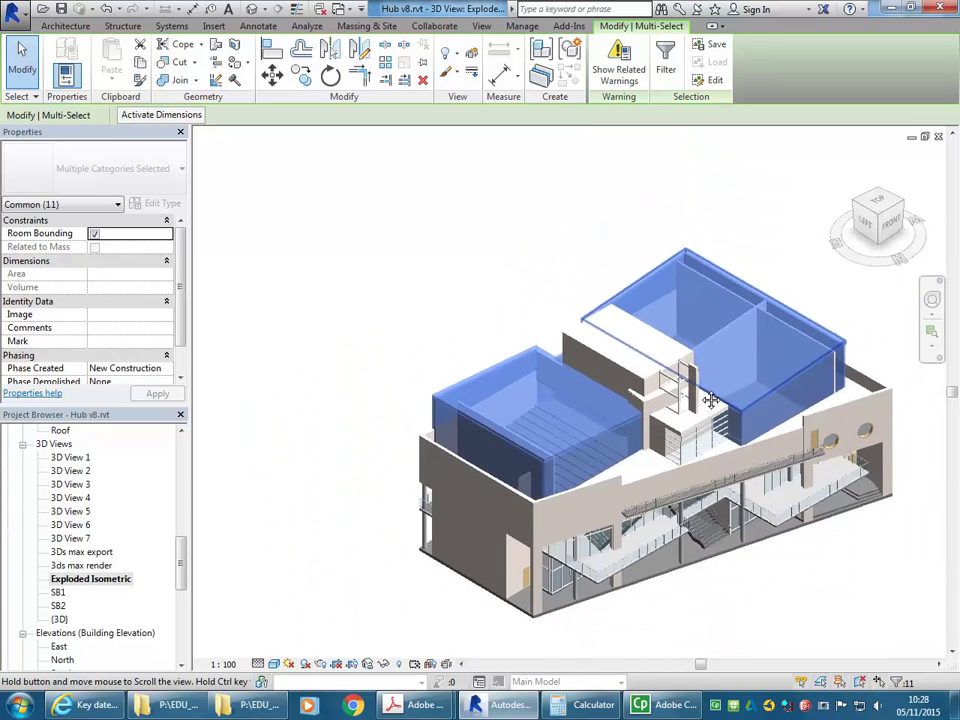
pyautogui.scroll(2, 696, 404)
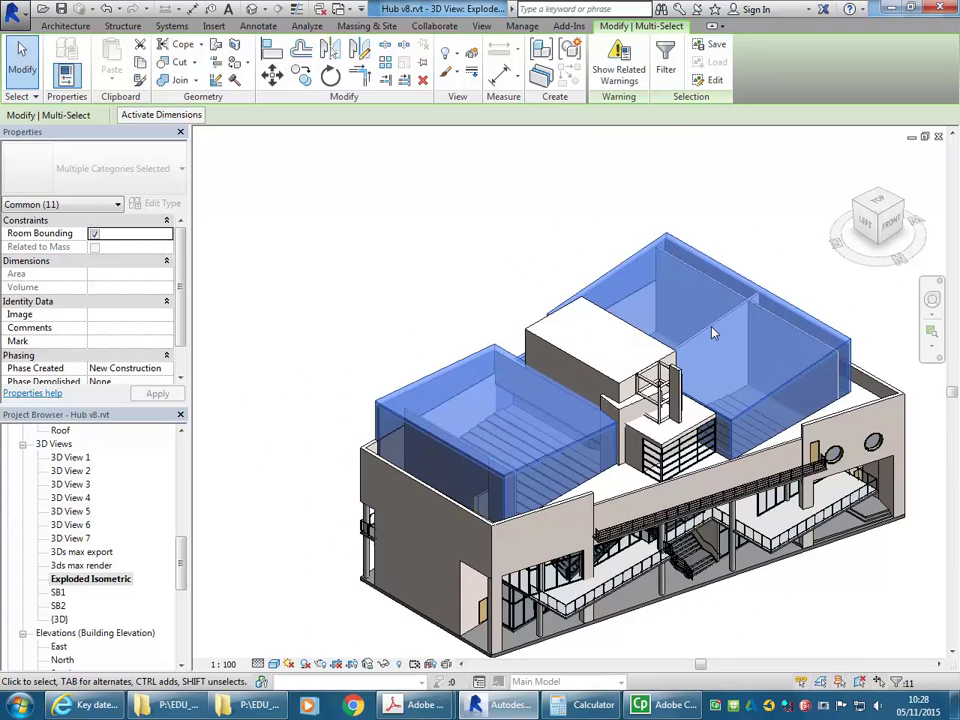
pyautogui.moveTo(583, 393); pyautogui.dragTo(558, 398, button='middle')
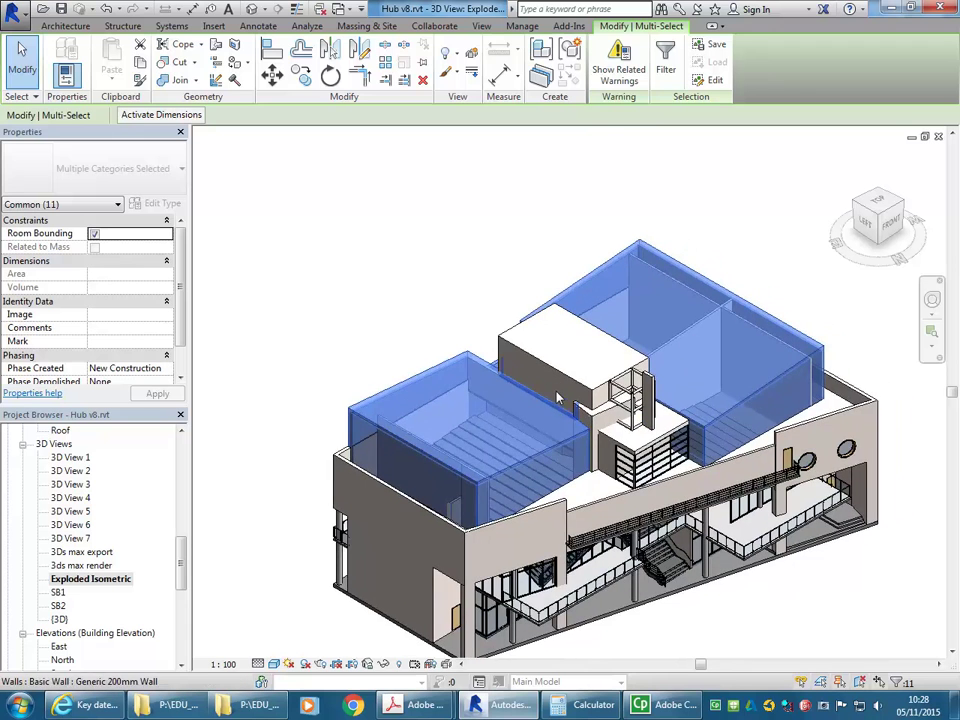
pyautogui.scroll(-1, 449, 259)
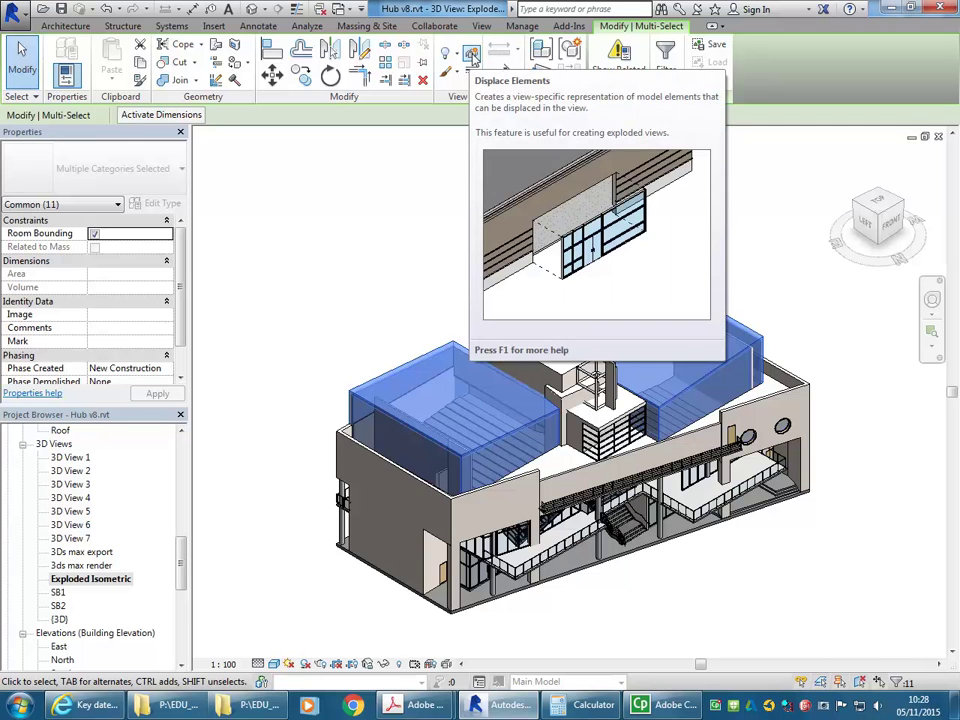
pyautogui.click(472, 55)
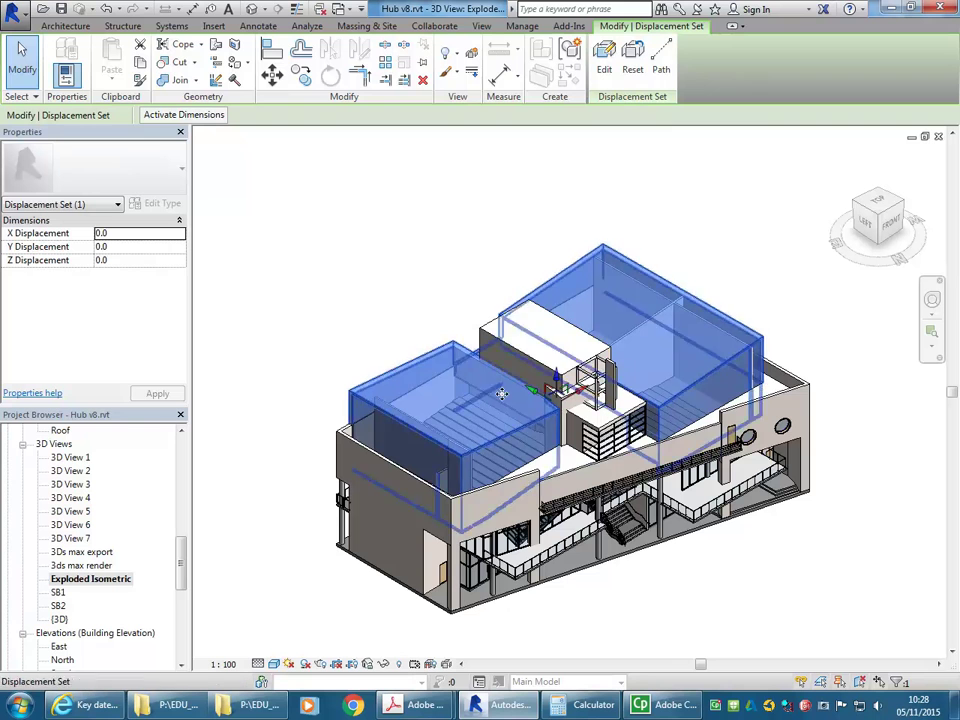
pyautogui.moveTo(550, 394); pyautogui.dragTo(547, 408, button='middle')
pyautogui.scroll(-1, 547, 408)
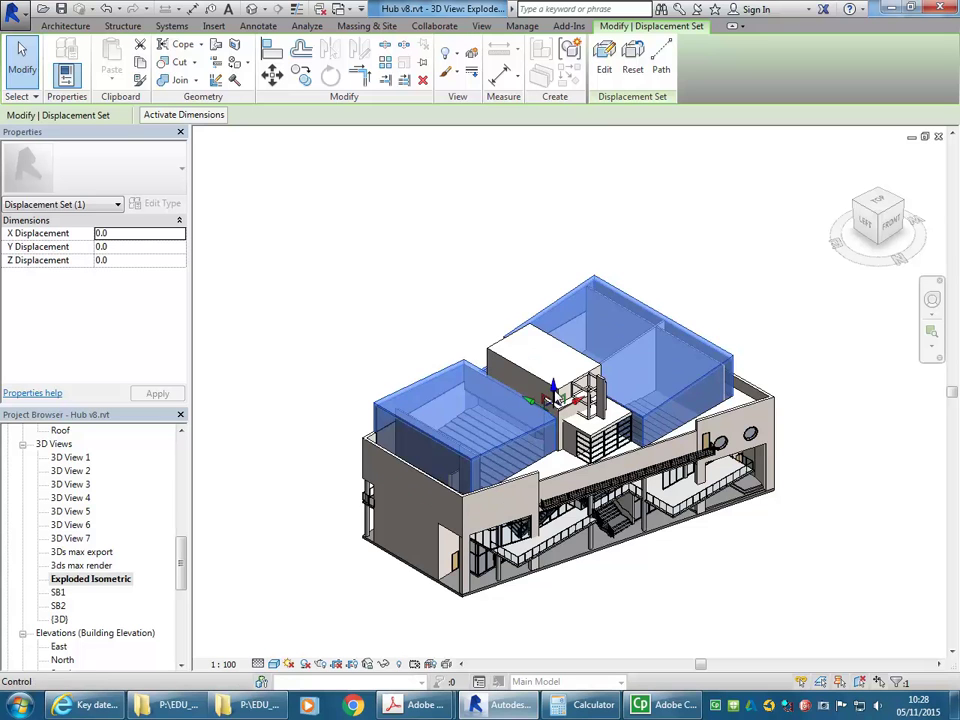
pyautogui.moveTo(550, 392); pyautogui.dragTo(551, 180)
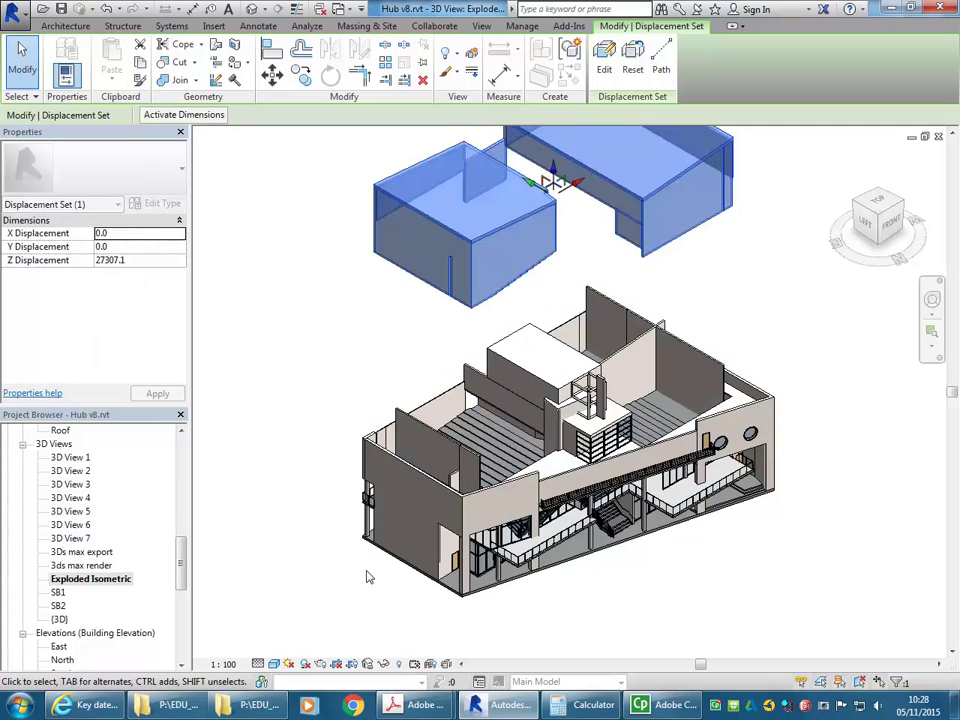
pyautogui.click(309, 332)
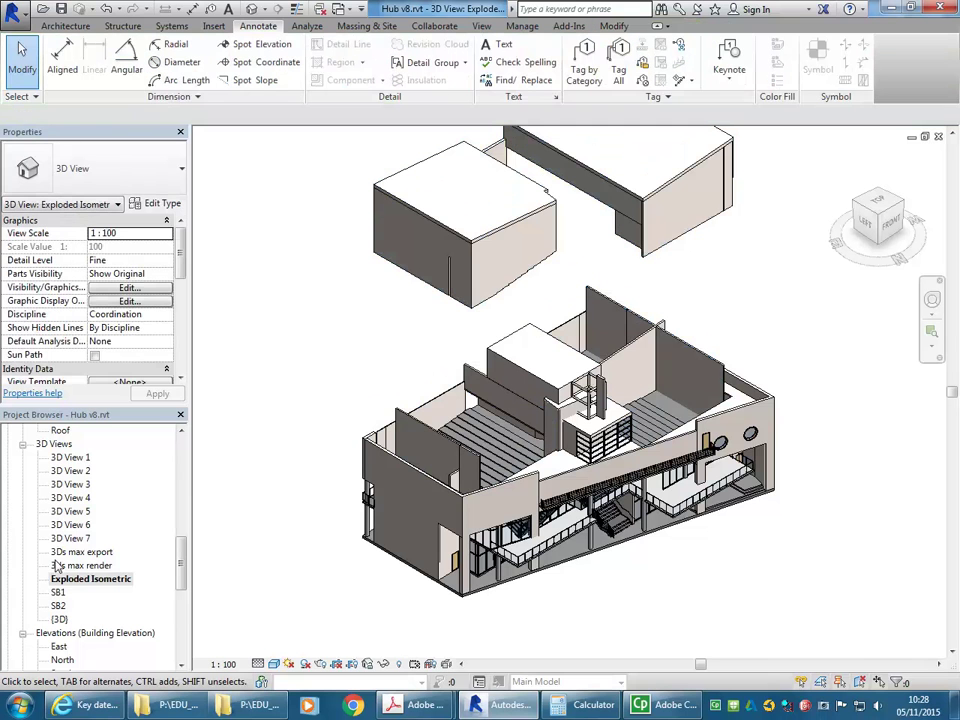
# Compare the original {3D} view with the displaced blocks in the Exploded Isometric view.
pyautogui.doubleClick(60, 620)
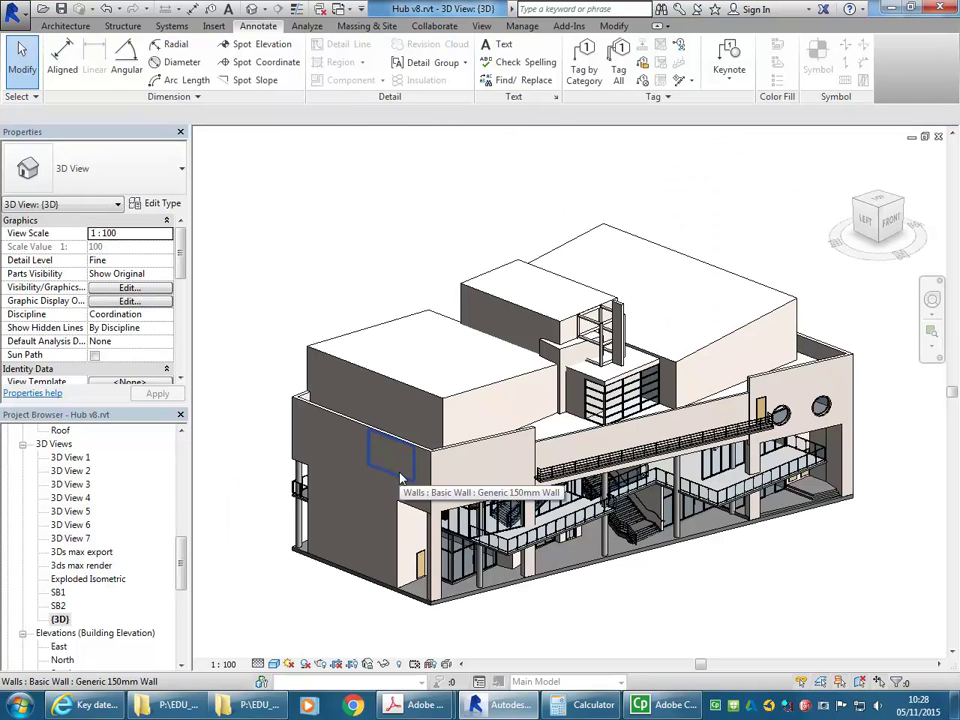
pyautogui.doubleClick(88, 579)
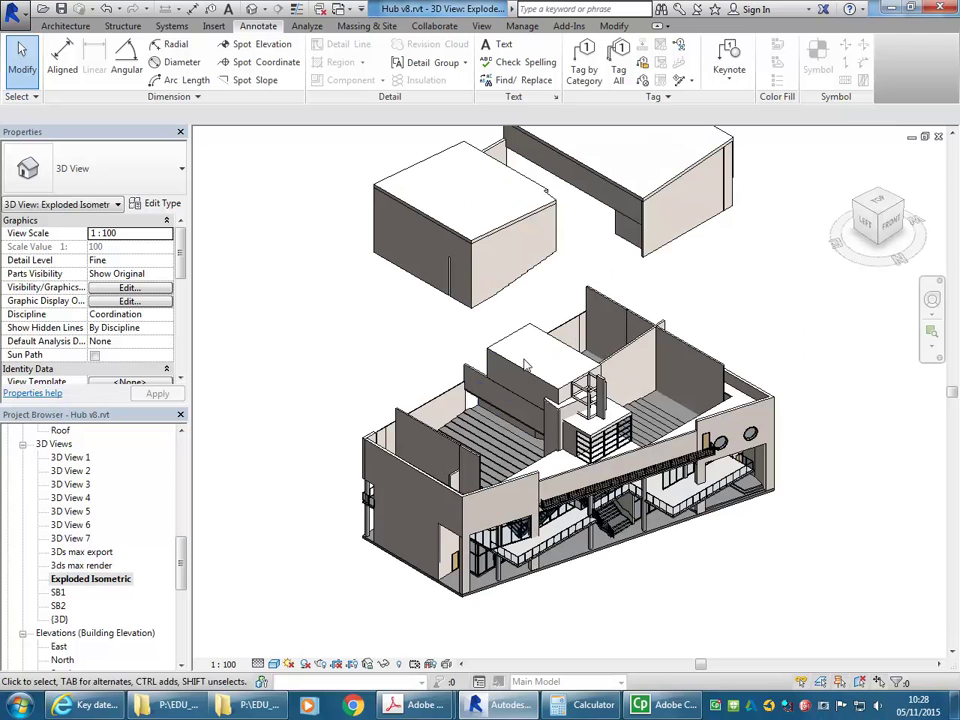
pyautogui.scroll(-1, 511, 374)
pyautogui.moveTo(511, 374); pyautogui.dragTo(496, 425, button='middle')
pyautogui.scroll(1, 484, 411)
pyautogui.moveTo(468, 385); pyautogui.dragTo(462, 390, button='middle')
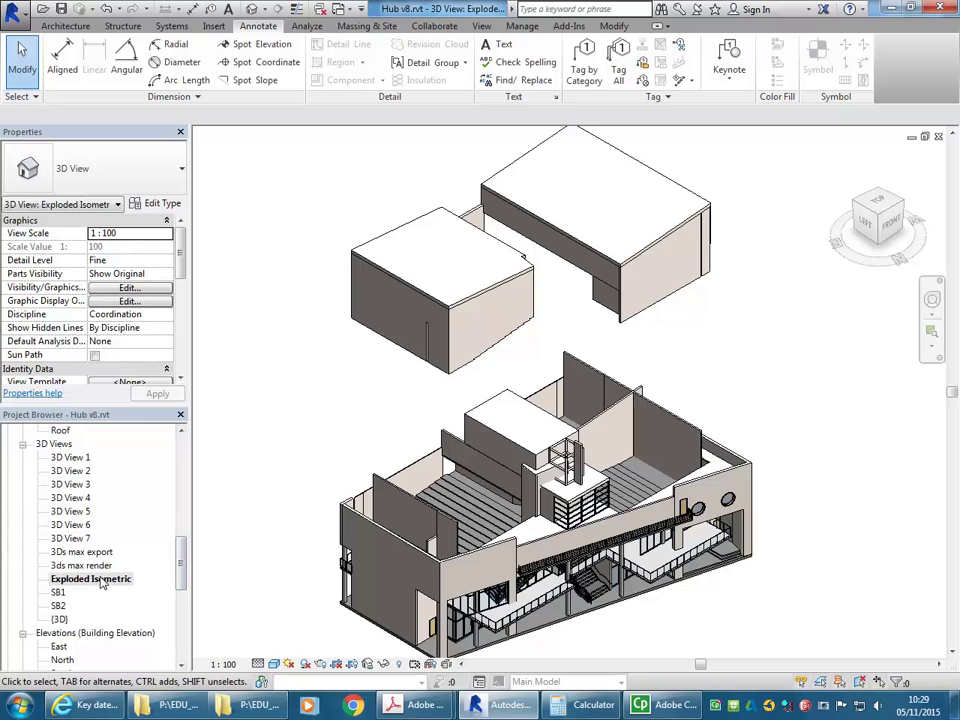
pyautogui.moveTo(375, 378); pyautogui.dragTo(370, 385, button='middle')
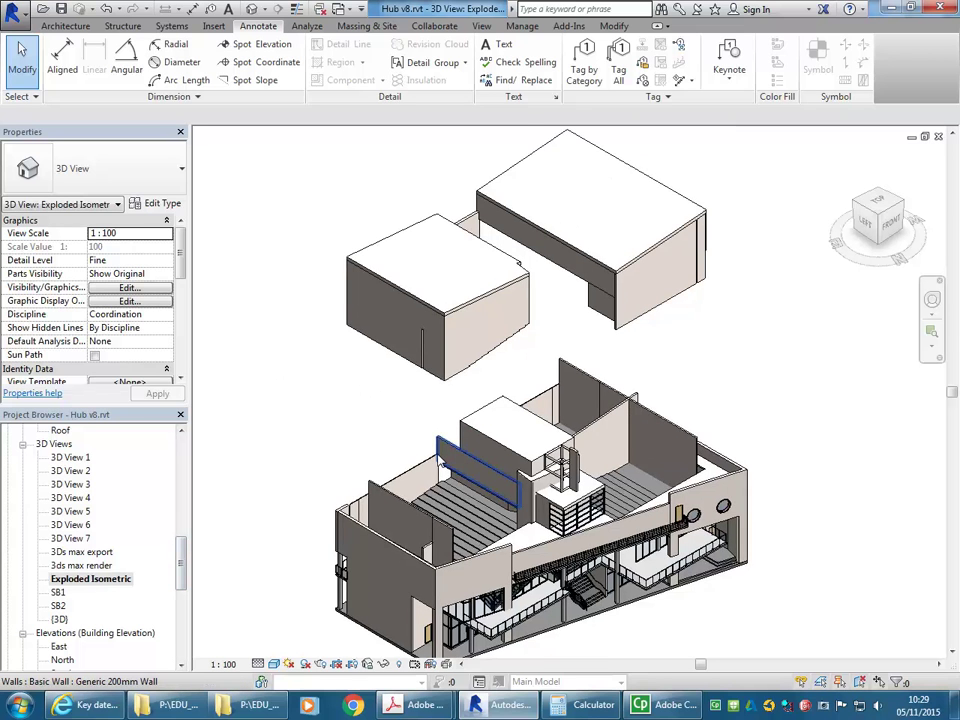
# Start editing the displacement set and add the inner partition walls on both sides of the smaller seating block.
pyautogui.scroll(2, 438, 457)
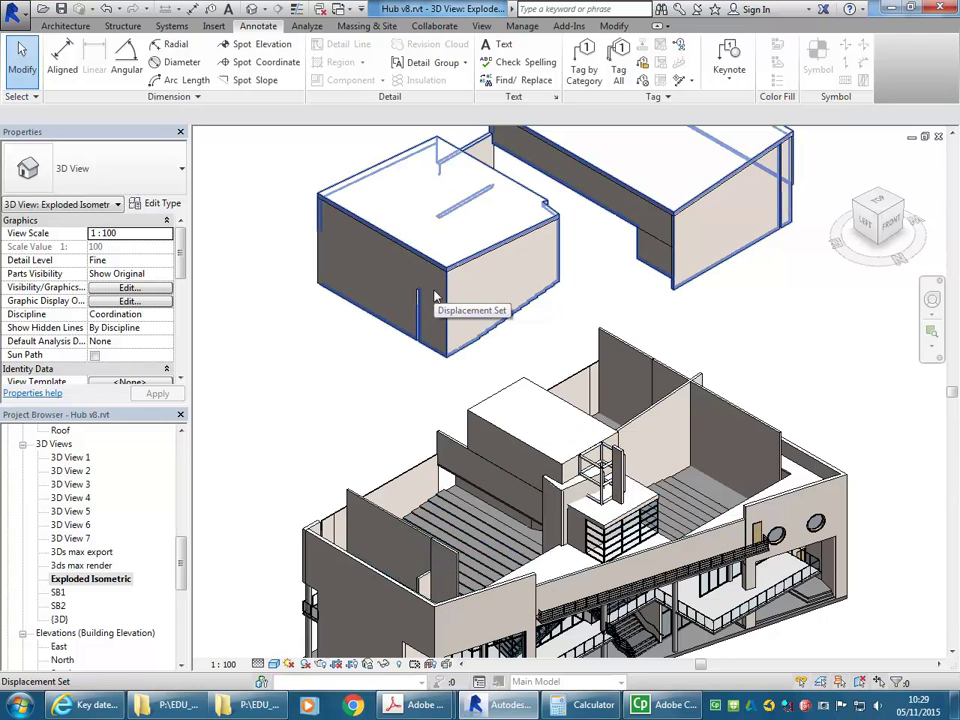
pyautogui.scroll(-2, 435, 297)
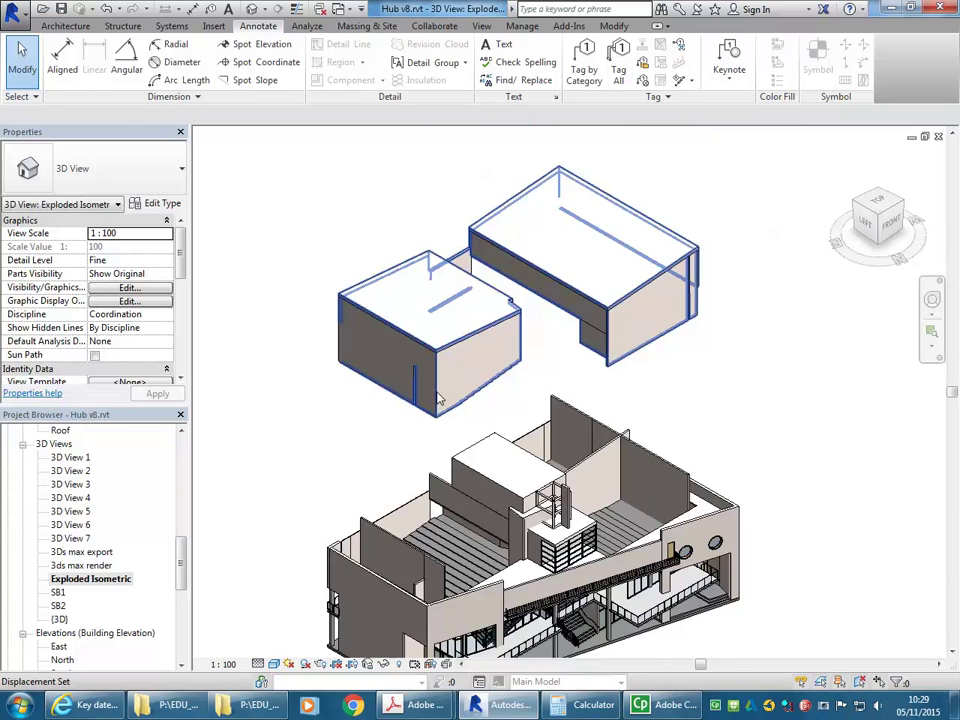
pyautogui.click(438, 398)
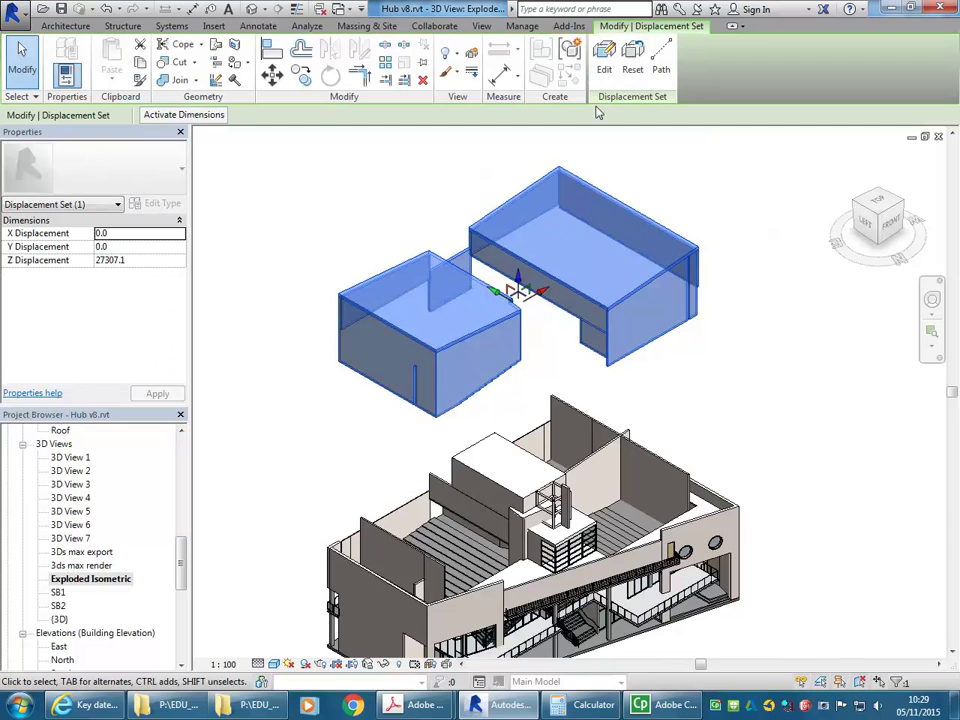
pyautogui.click(606, 62)
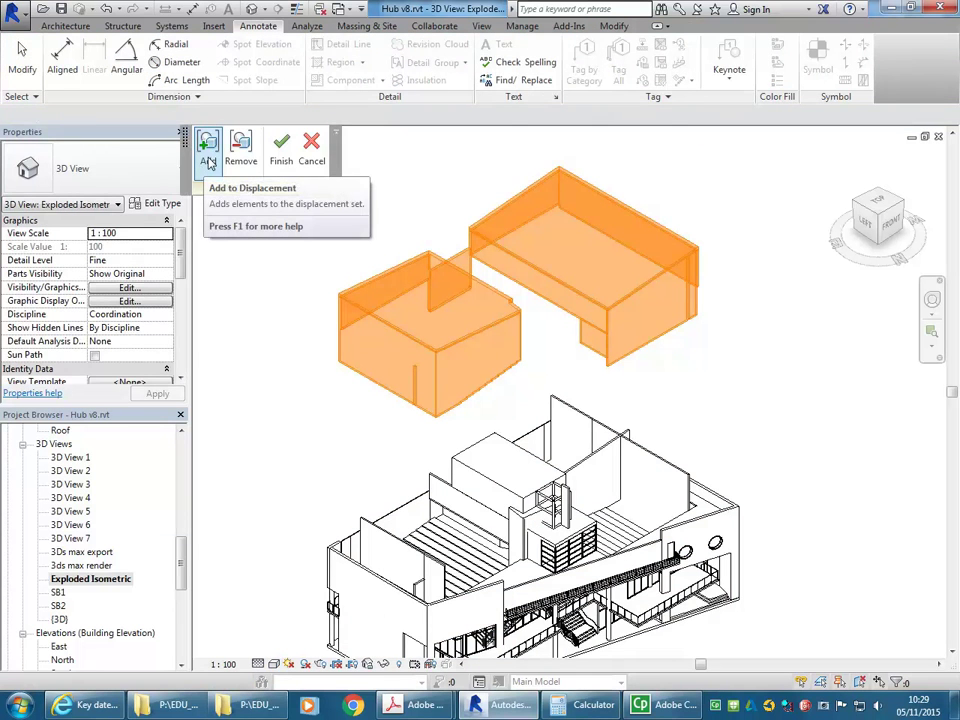
pyautogui.scroll(4, 420, 545)
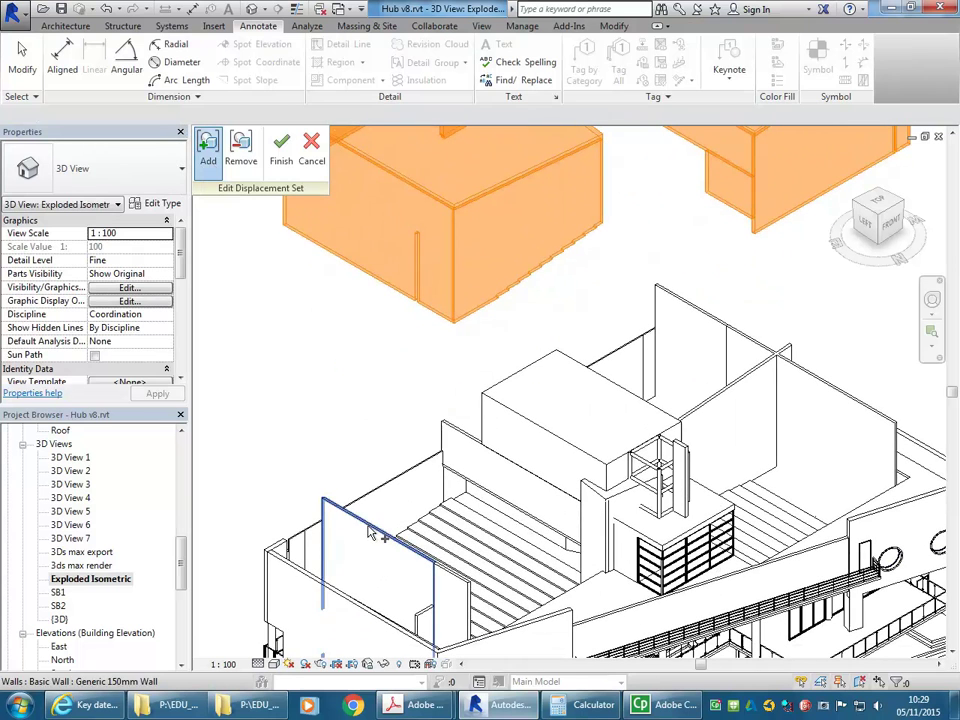
pyautogui.click(447, 575)
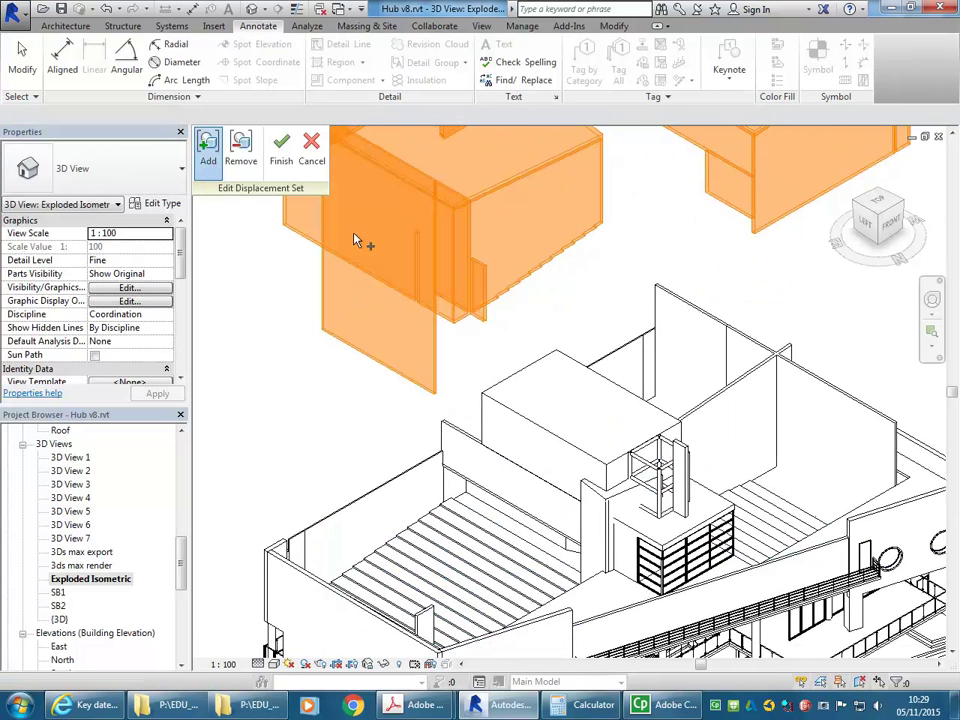
pyautogui.click(470, 438)
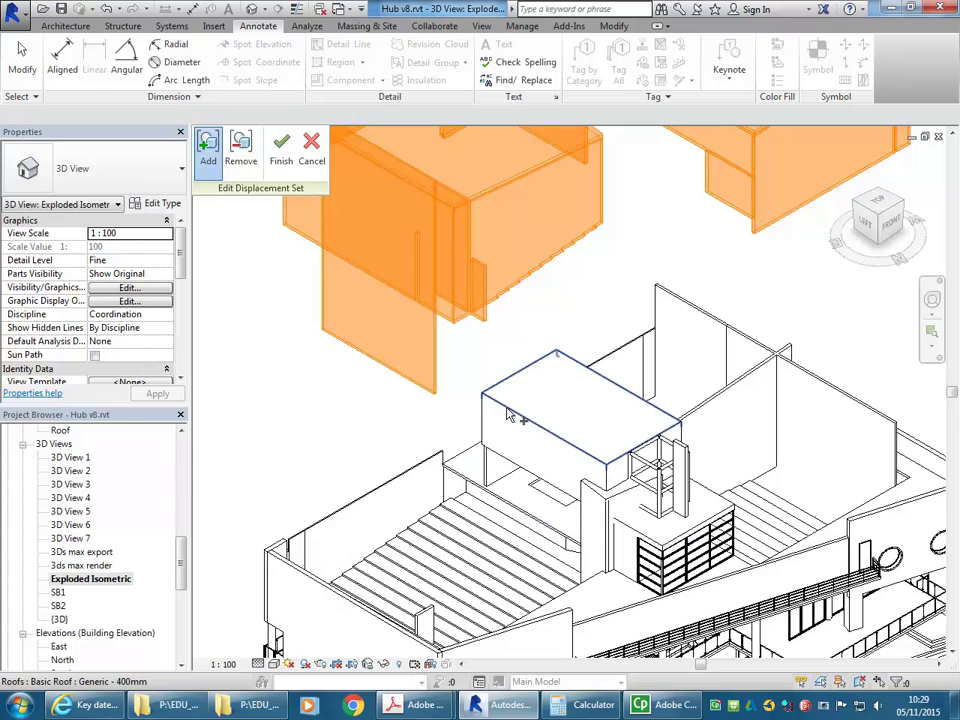
# Add the central rooftop block's Generic - 400mm roof and its surrounding walls to the displacement set.
pyautogui.click(506, 408)
pyautogui.click(492, 424)
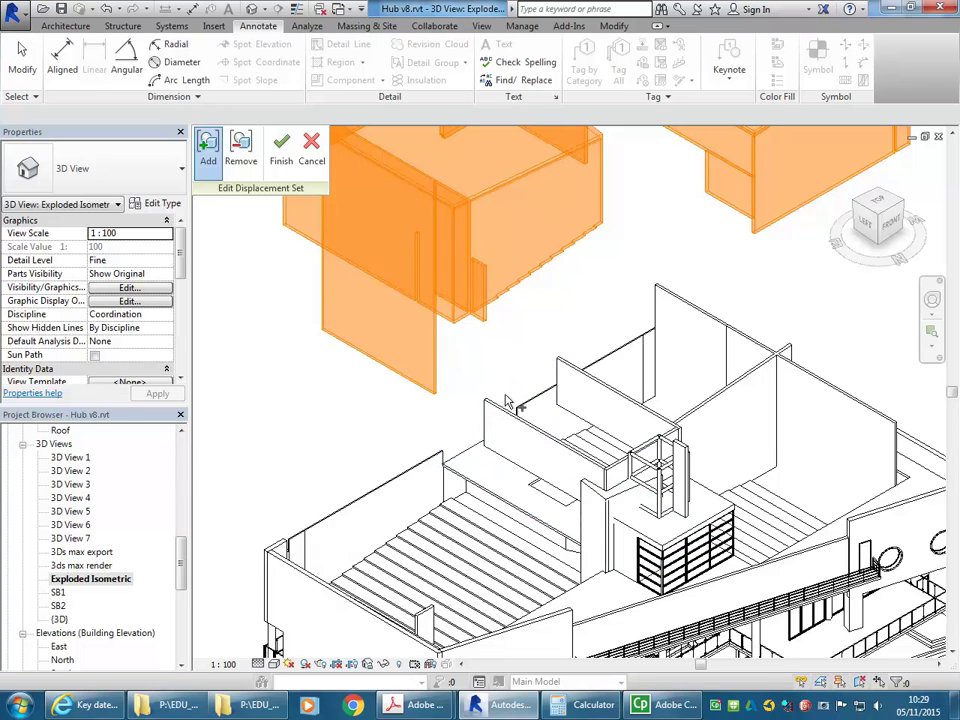
pyautogui.click(507, 418)
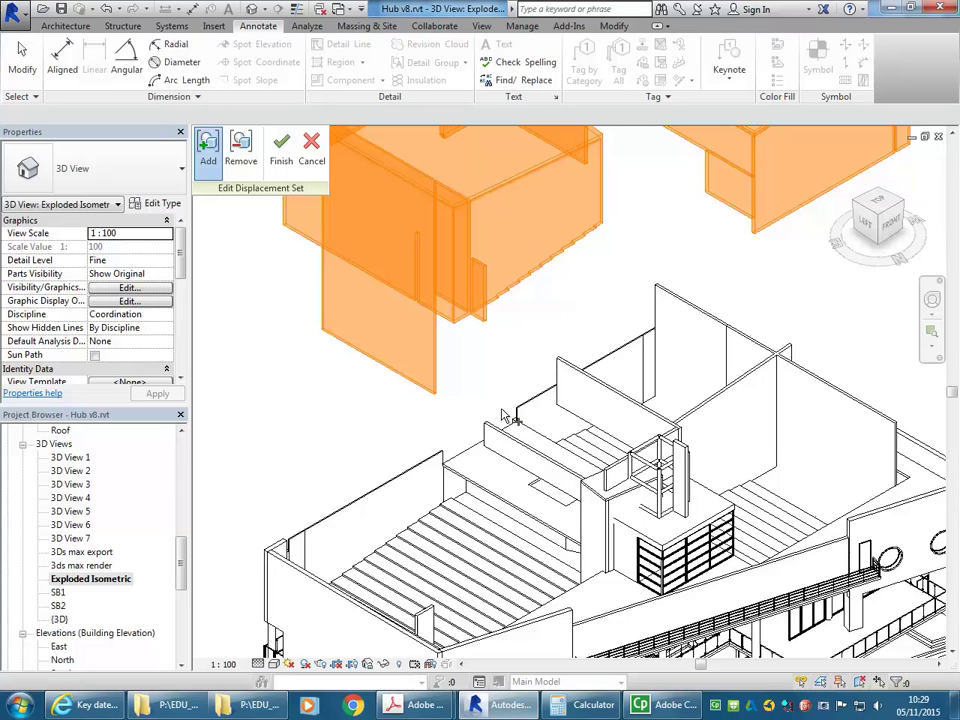
pyautogui.click(580, 373)
# Add the theatre's remaining upper partition walls at the far end to the displacement set.
pyautogui.click(707, 313)
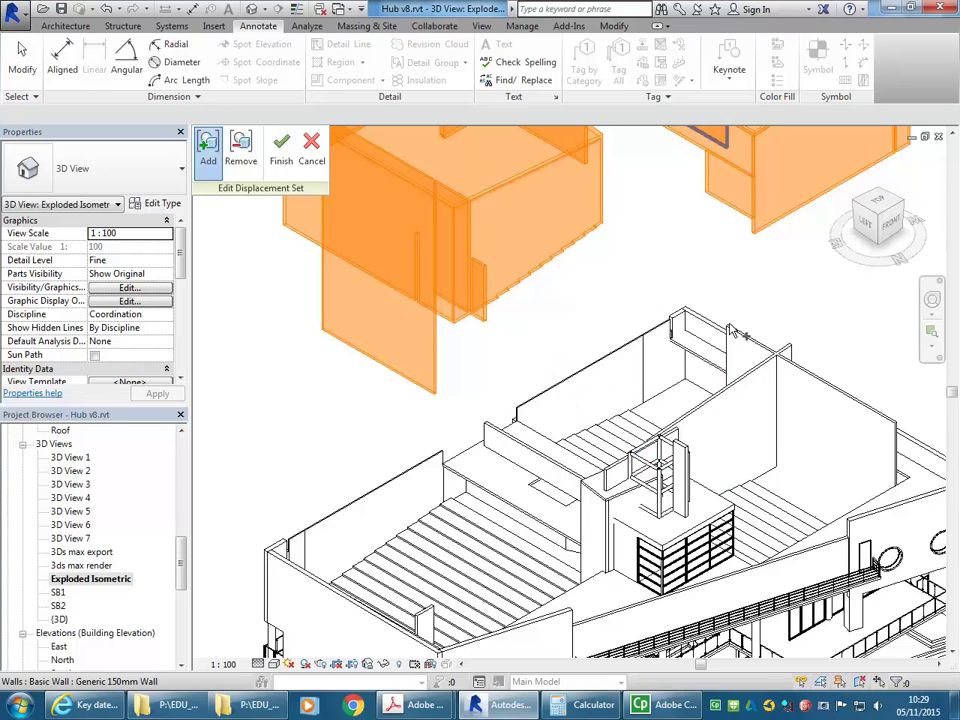
pyautogui.click(748, 337)
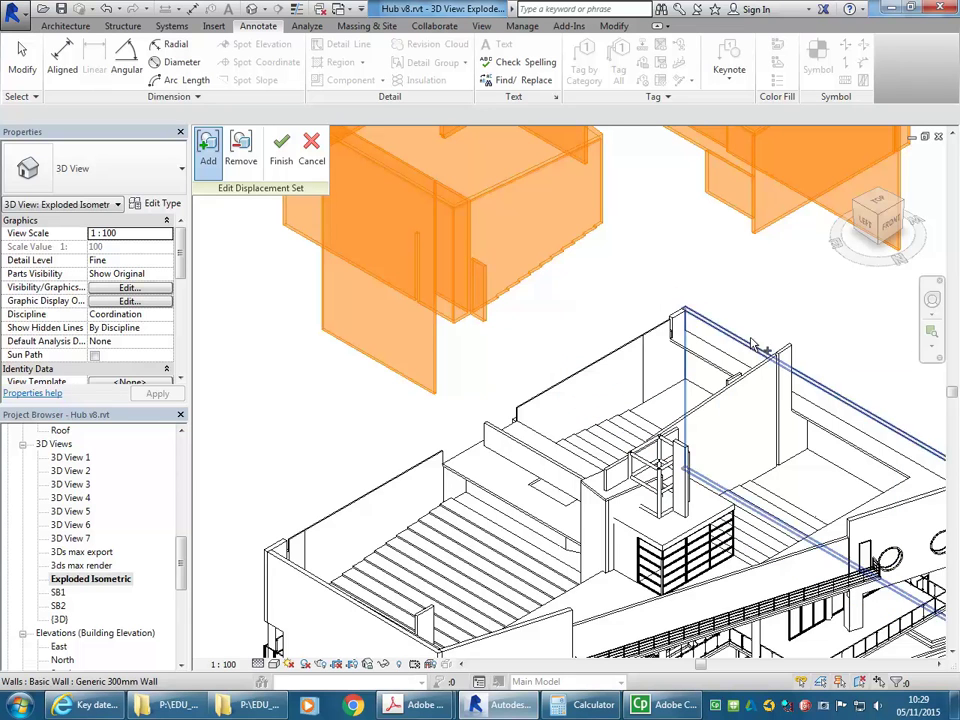
pyautogui.click(727, 391)
pyautogui.scroll(-1, 615, 300)
pyautogui.moveTo(615, 300); pyautogui.dragTo(598, 351, button='middle')
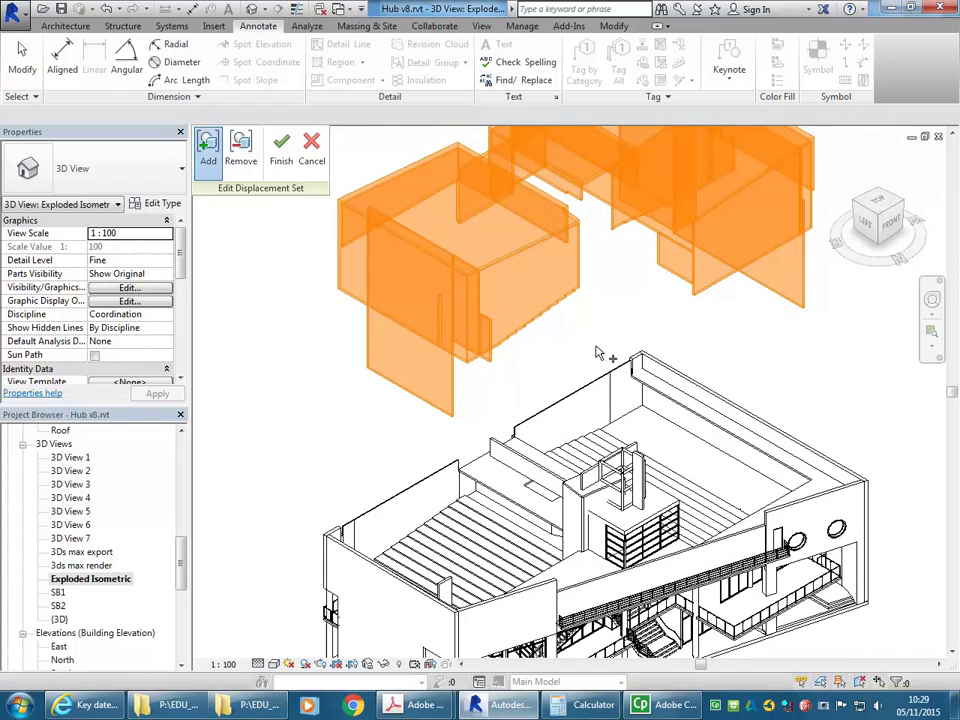
pyautogui.moveTo(555, 365)
pyautogui.keyDown('shift'); pyautogui.mouseDown(button='middle')
pyautogui.moveTo(570, 371)
pyautogui.moveTo(553, 369)
pyautogui.mouseUp(button='middle'); pyautogui.keyUp('shift')
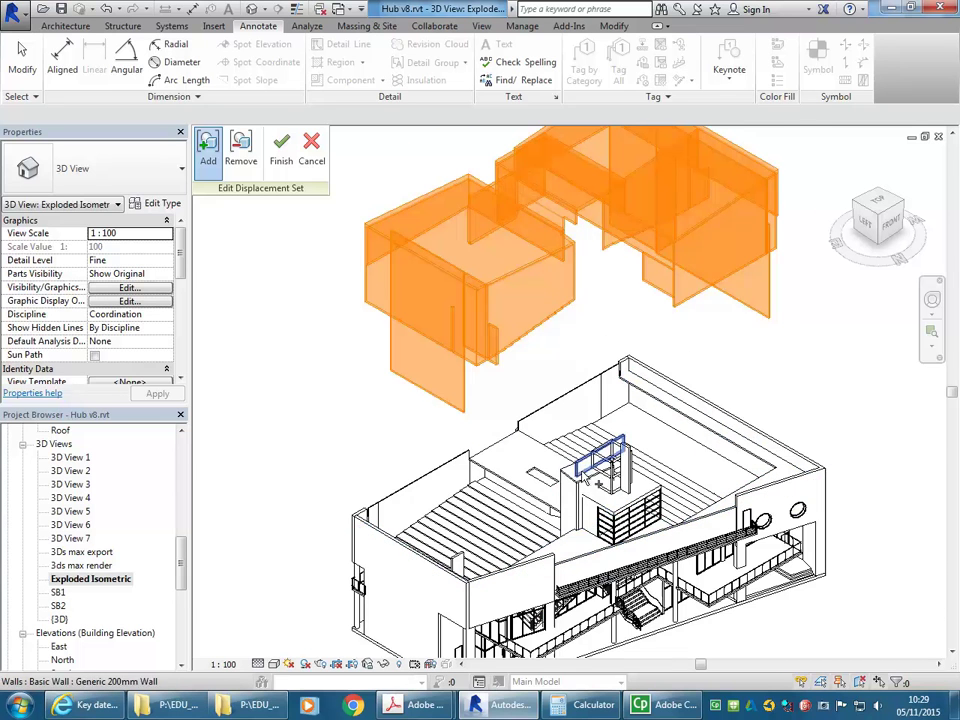
# Add the glazed box with its roof, the signage wall and the square hollow section frame to the displacement set.
pyautogui.scroll(3, 588, 482)
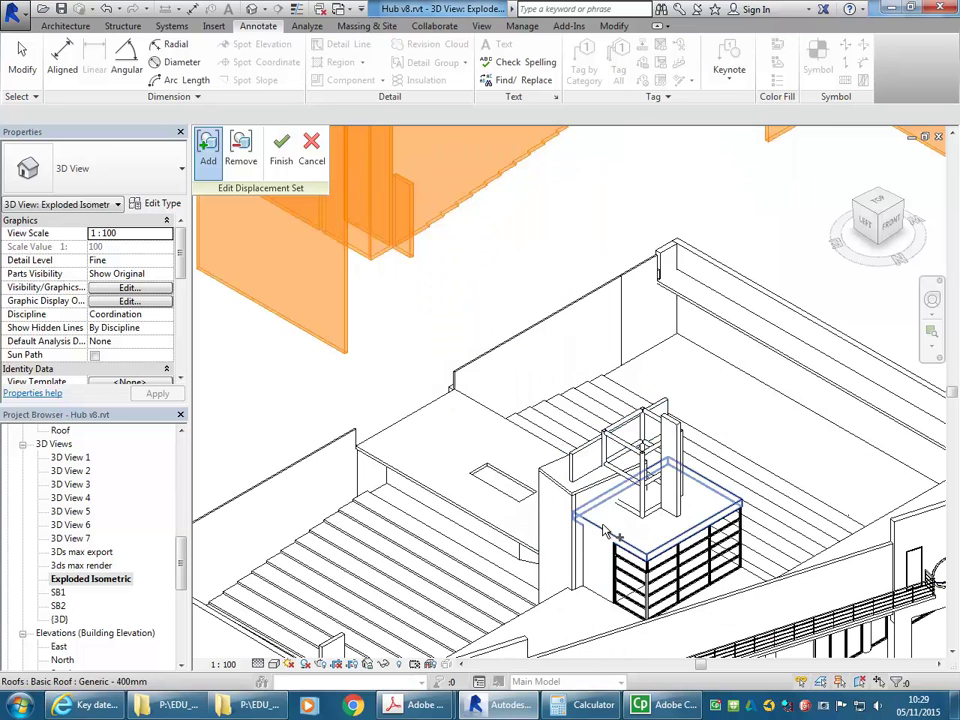
pyautogui.click(634, 546)
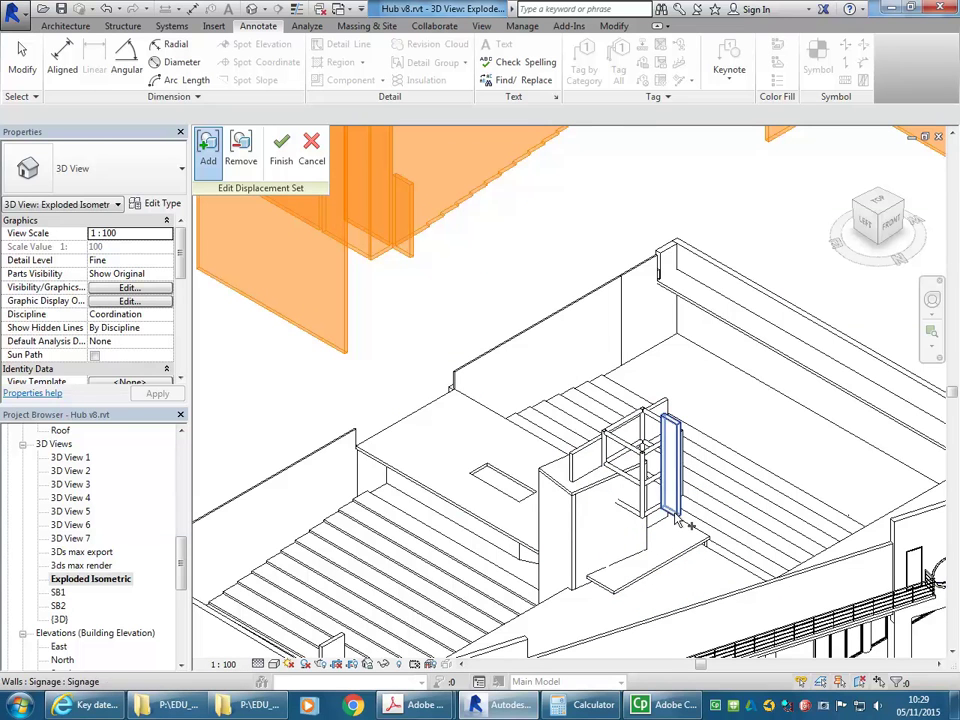
pyautogui.click(667, 517)
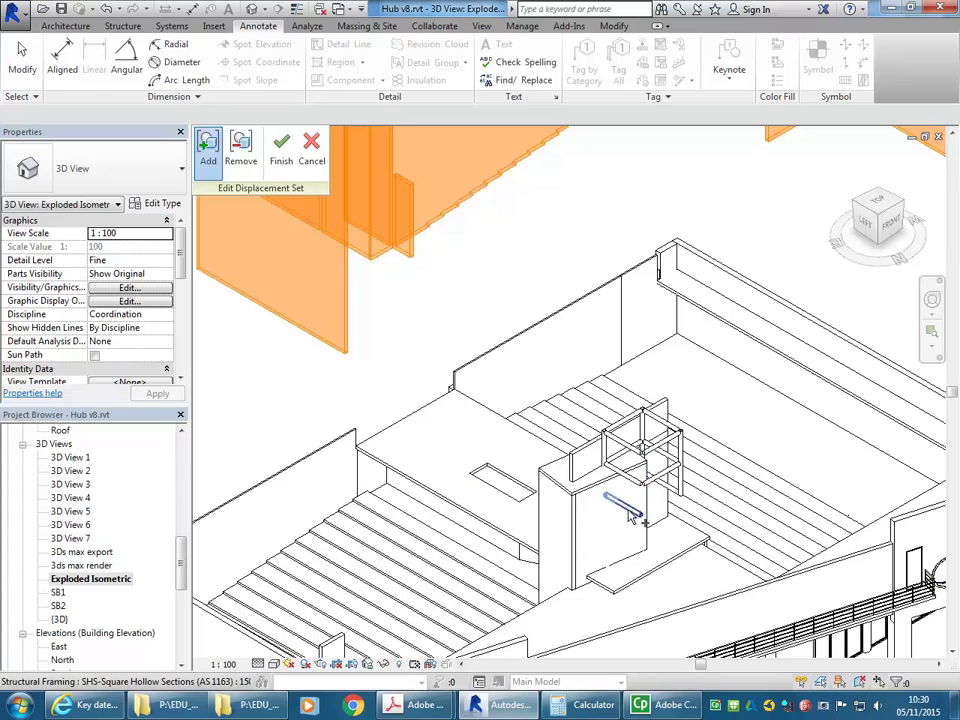
pyautogui.click(642, 453)
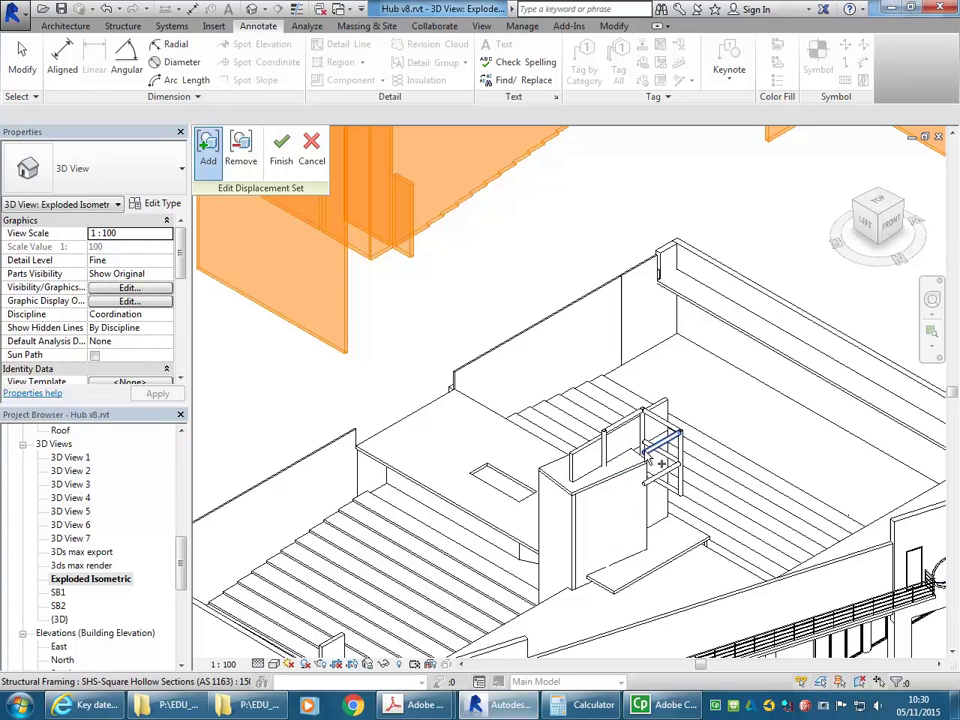
pyautogui.click(606, 450)
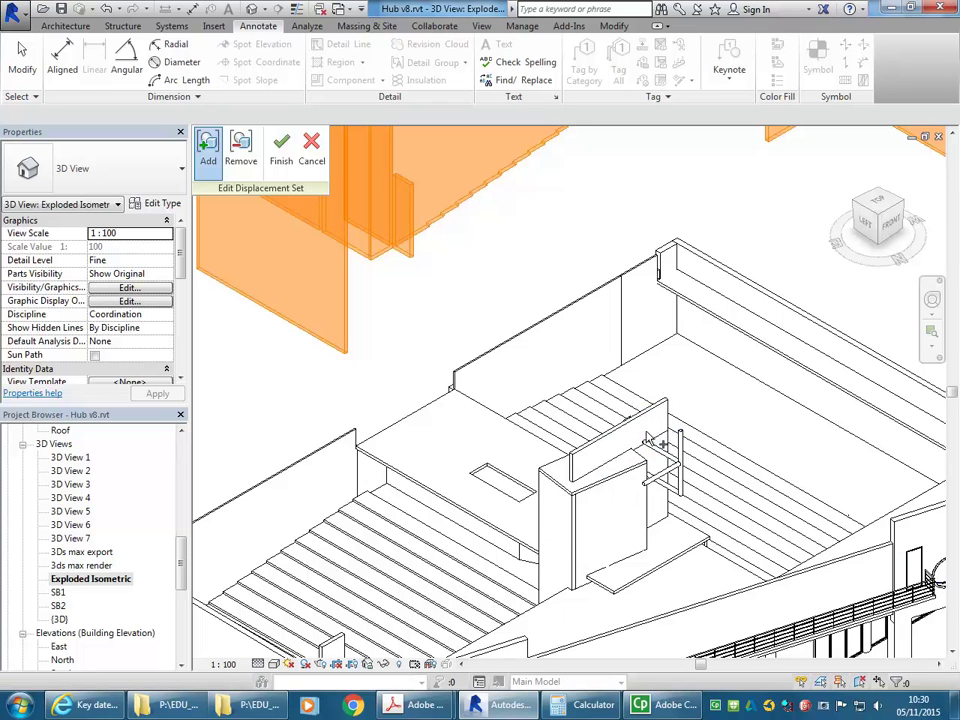
pyautogui.click(672, 468)
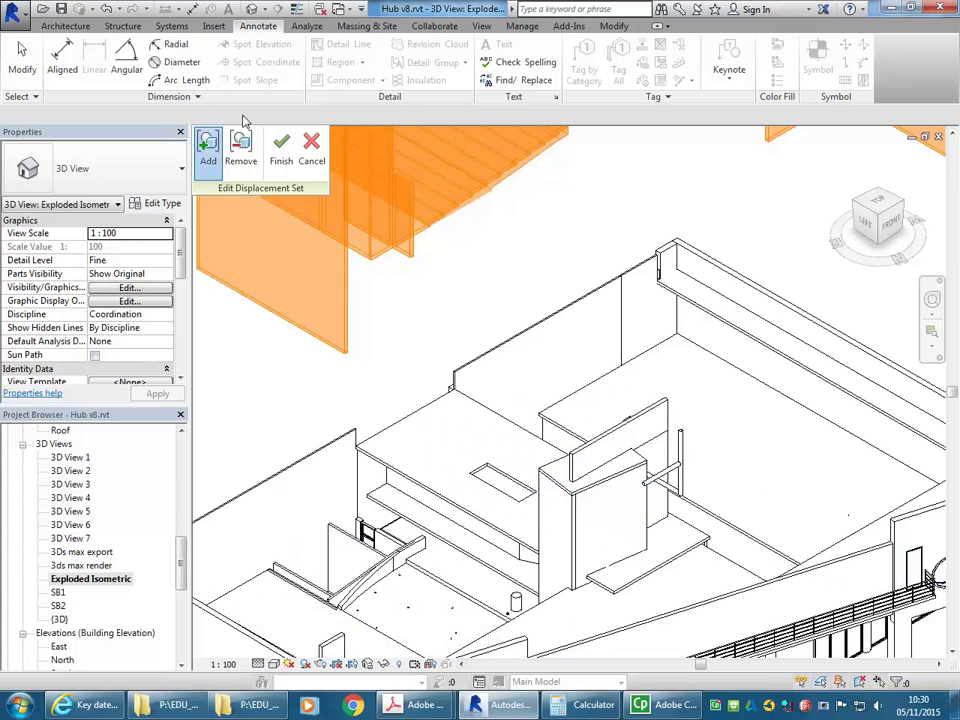
pyautogui.click(105, 10)
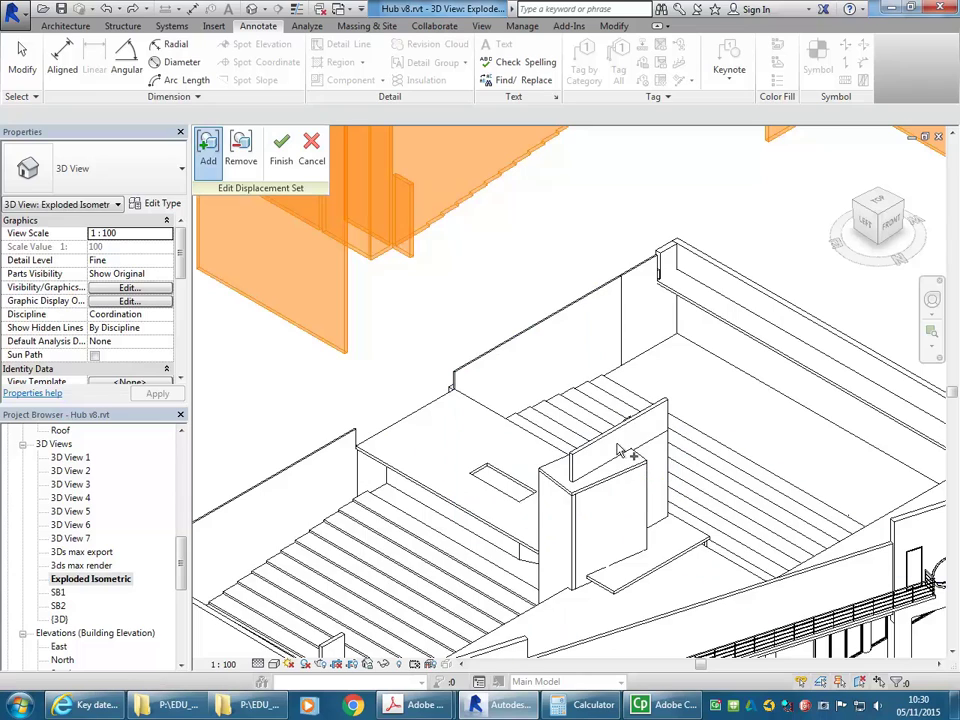
# Add the large main roof spanning the whole building to the displacement set.
pyautogui.scroll(-3, 500, 422)
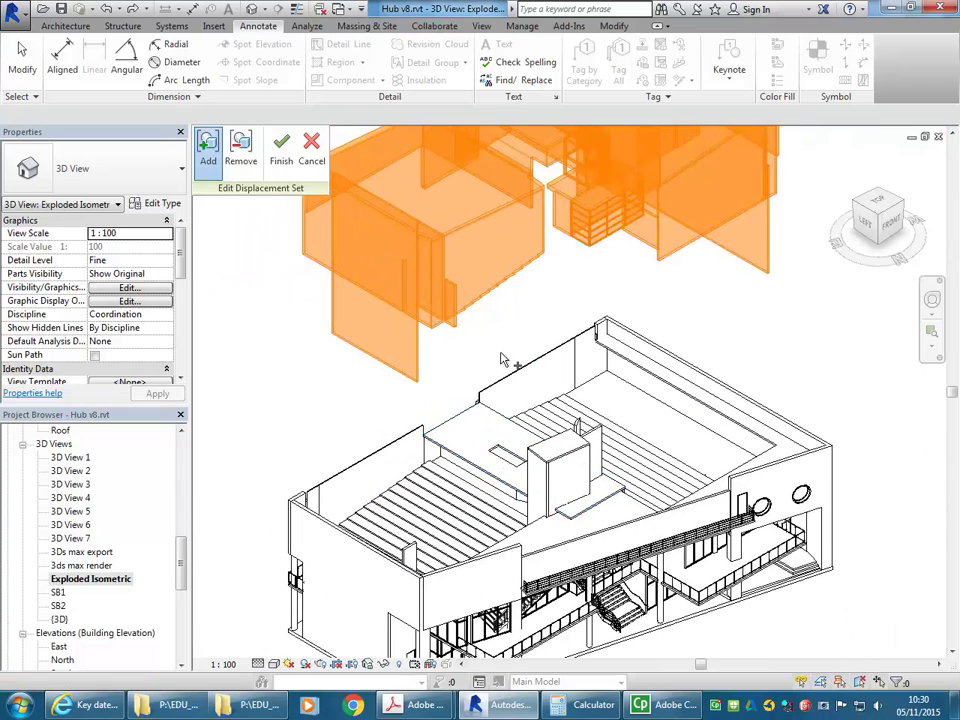
pyautogui.scroll(-1, 466, 325)
pyautogui.moveTo(466, 325); pyautogui.dragTo(512, 349, button='middle')
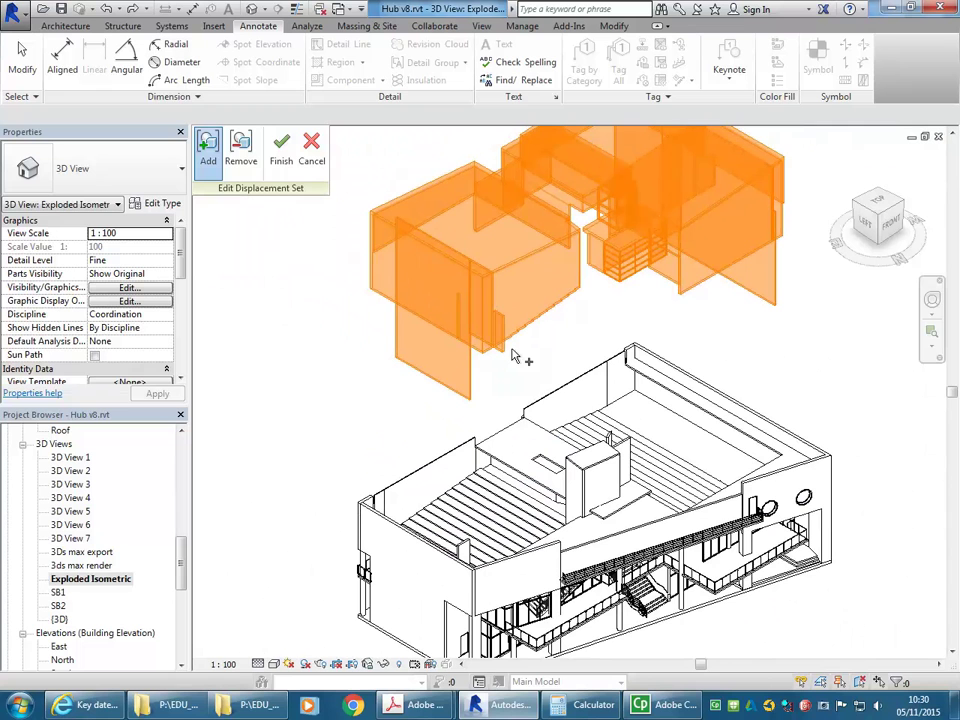
pyautogui.click(743, 435)
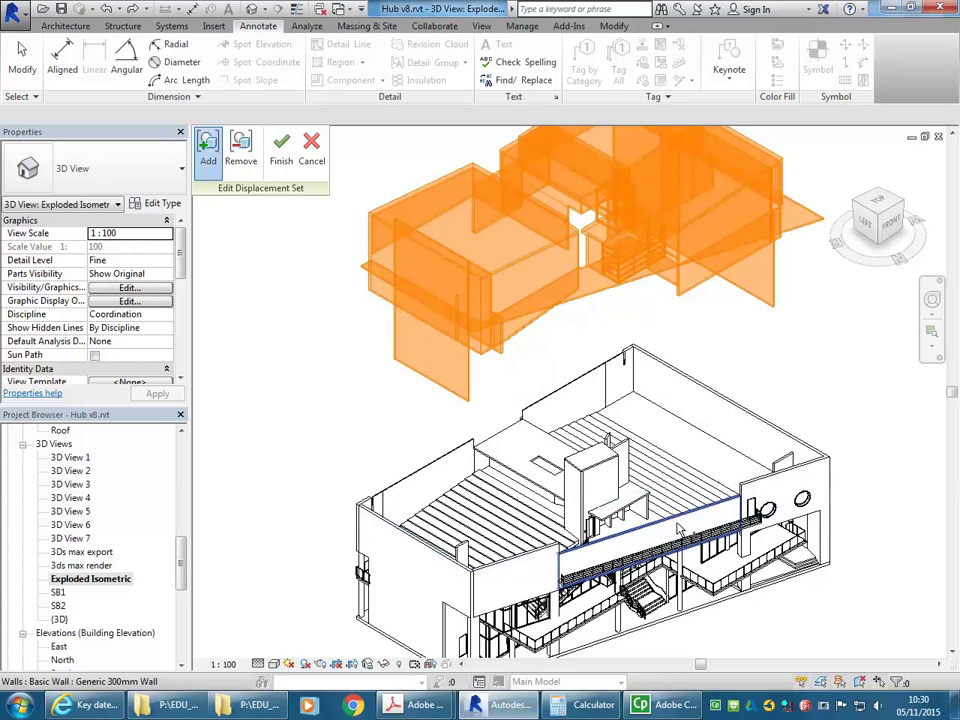
# Add the Generic 150mm floor between the two seating areas to the displacement set and finish editing it.
pyautogui.scroll(-2, 375, 395)
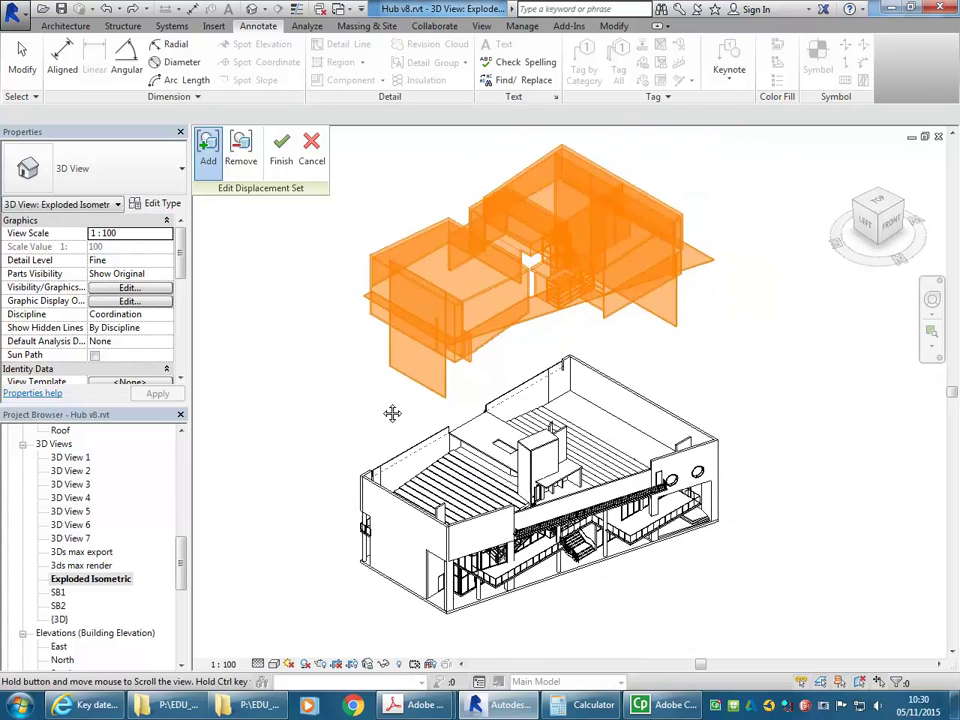
pyautogui.moveTo(408, 456); pyautogui.dragTo(444, 476, button='middle')
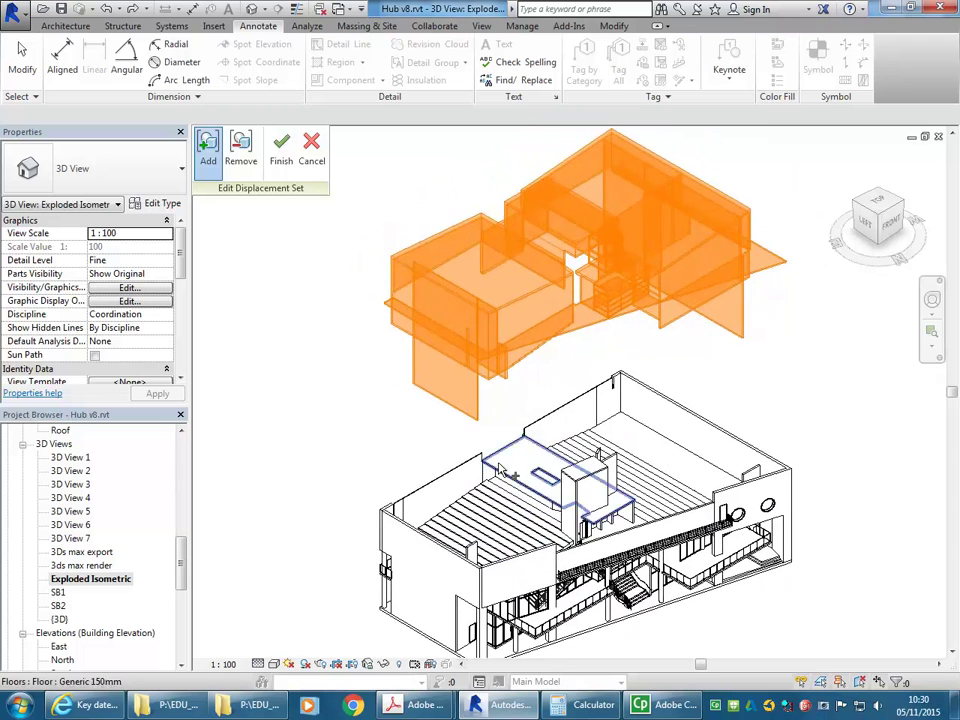
pyautogui.click(512, 480)
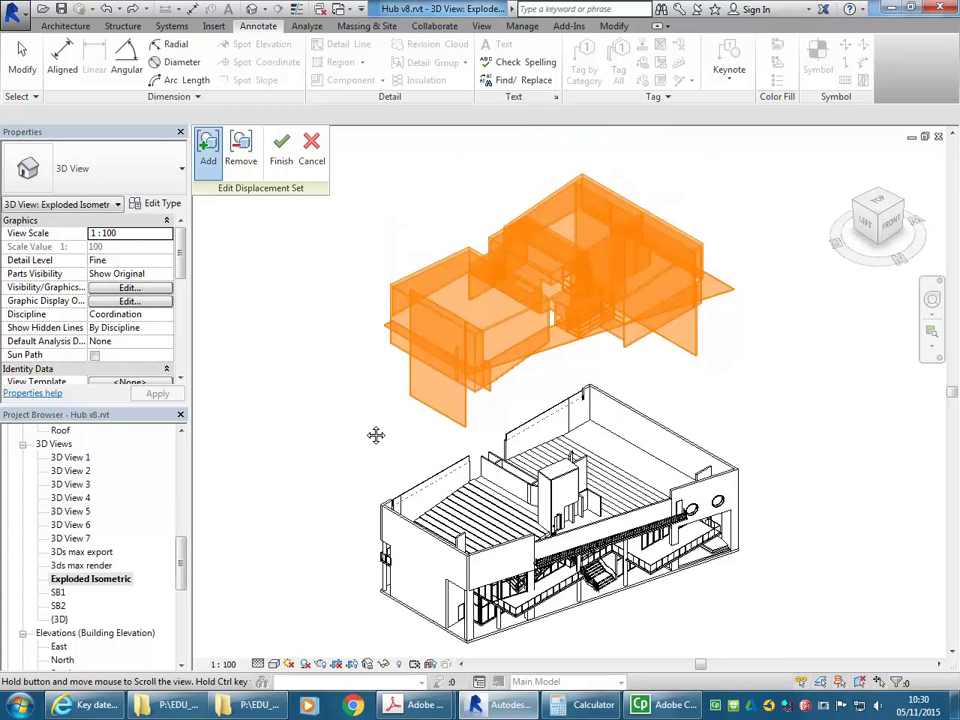
pyautogui.moveTo(375, 434); pyautogui.dragTo(377, 447, button='middle')
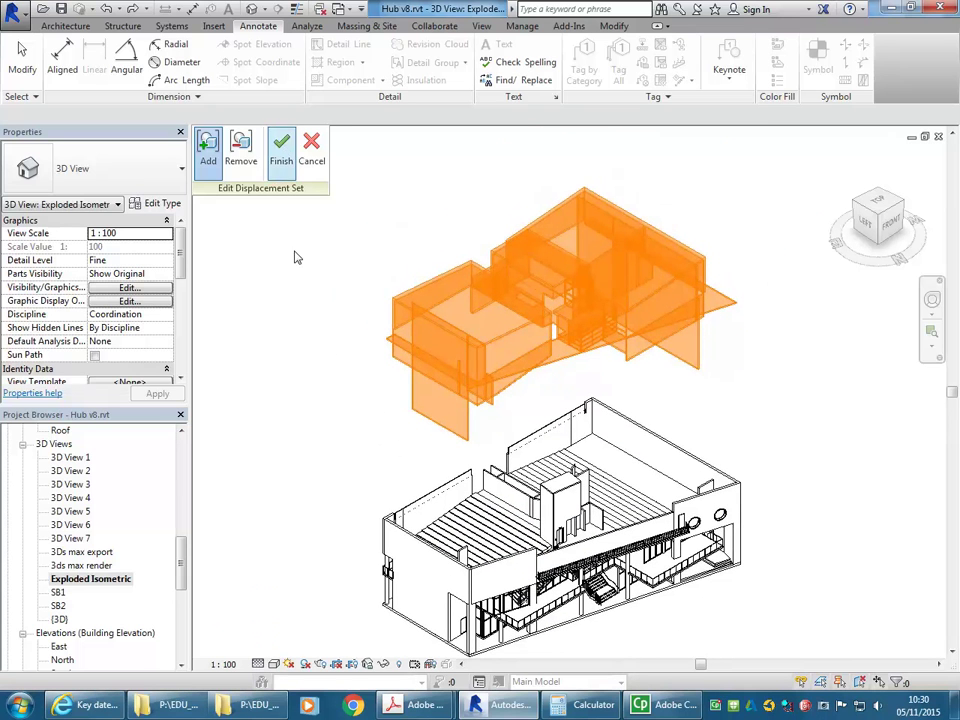
pyautogui.click(337, 237)
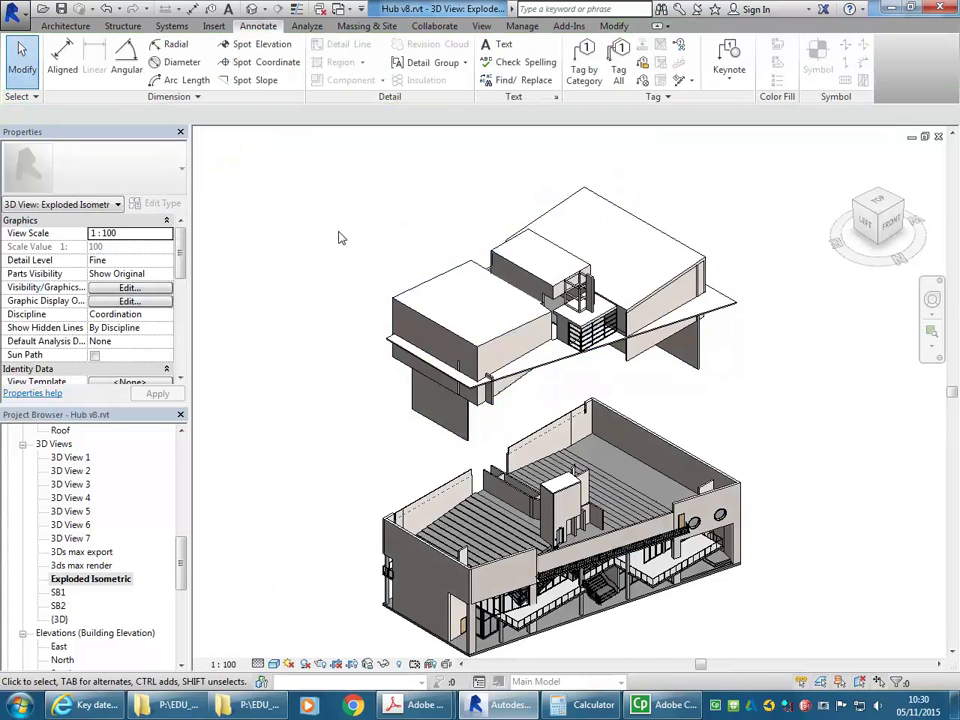
# Raise the whole displacement set further above the building, to a Z displacement of about 41300.
pyautogui.scroll(-1, 338, 237)
pyautogui.moveTo(366, 277); pyautogui.dragTo(357, 276, button='middle')
pyautogui.moveTo(390, 359); pyautogui.dragTo(378, 394, button='middle')
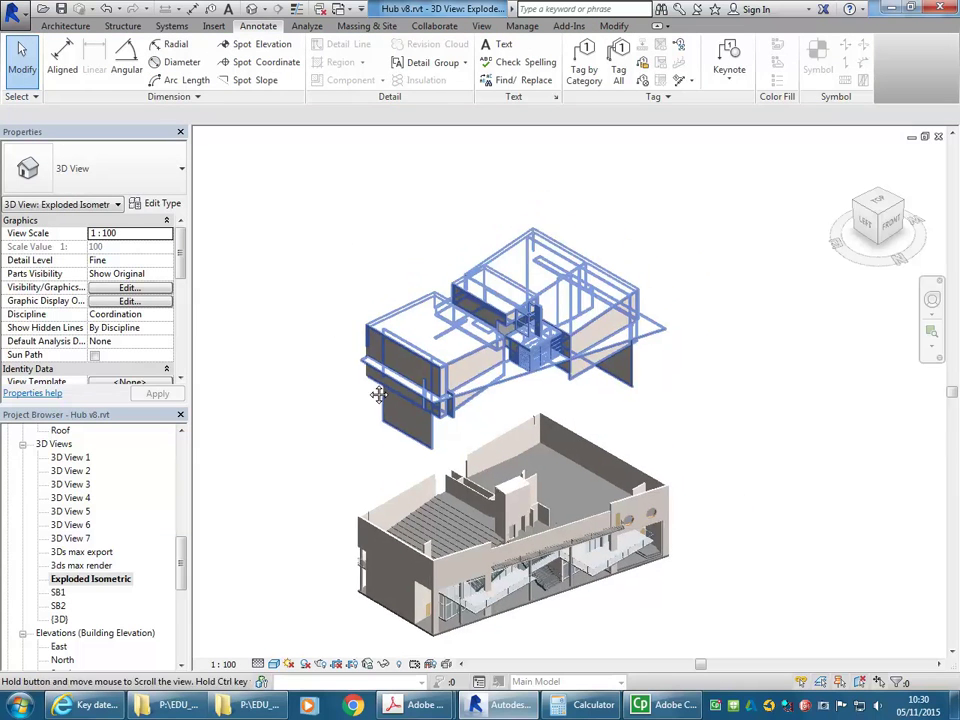
pyautogui.click(442, 380)
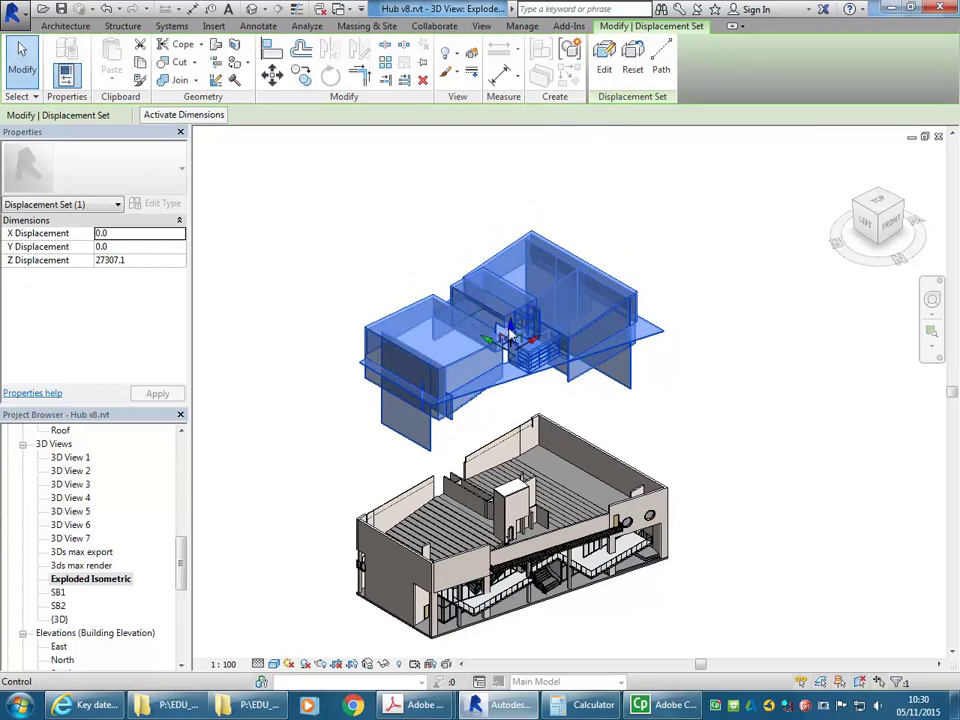
pyautogui.moveTo(510, 325); pyautogui.dragTo(508, 239)
pyautogui.click(311, 424)
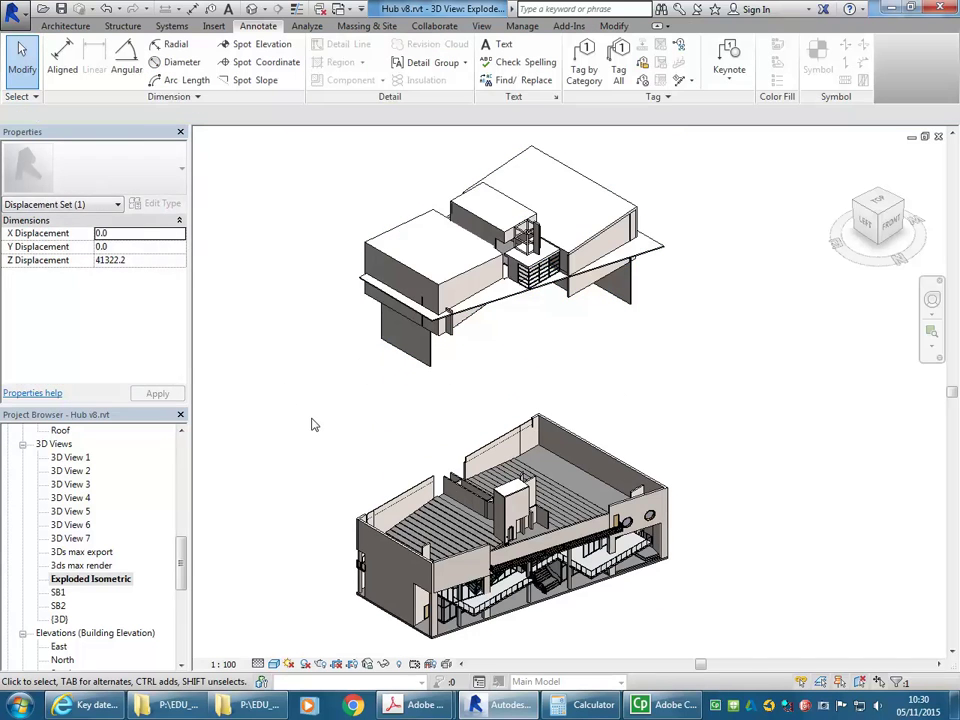
# Remove the two wall panels hanging below the displaced roofs from the displacement set and finish editing it.
pyautogui.scroll(1, 315, 419)
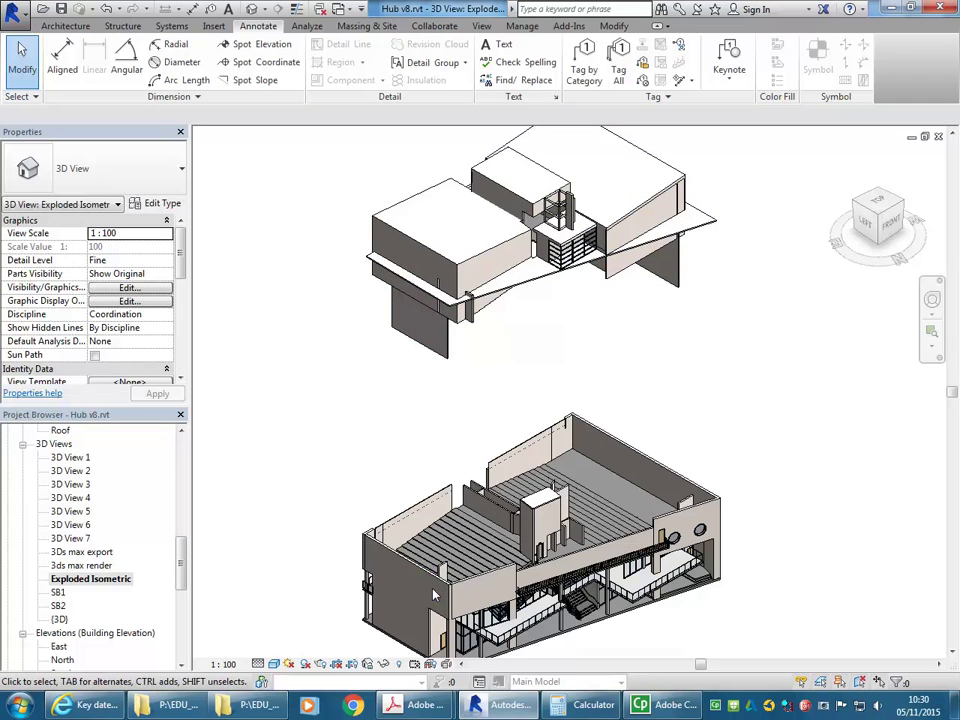
pyautogui.click(449, 355)
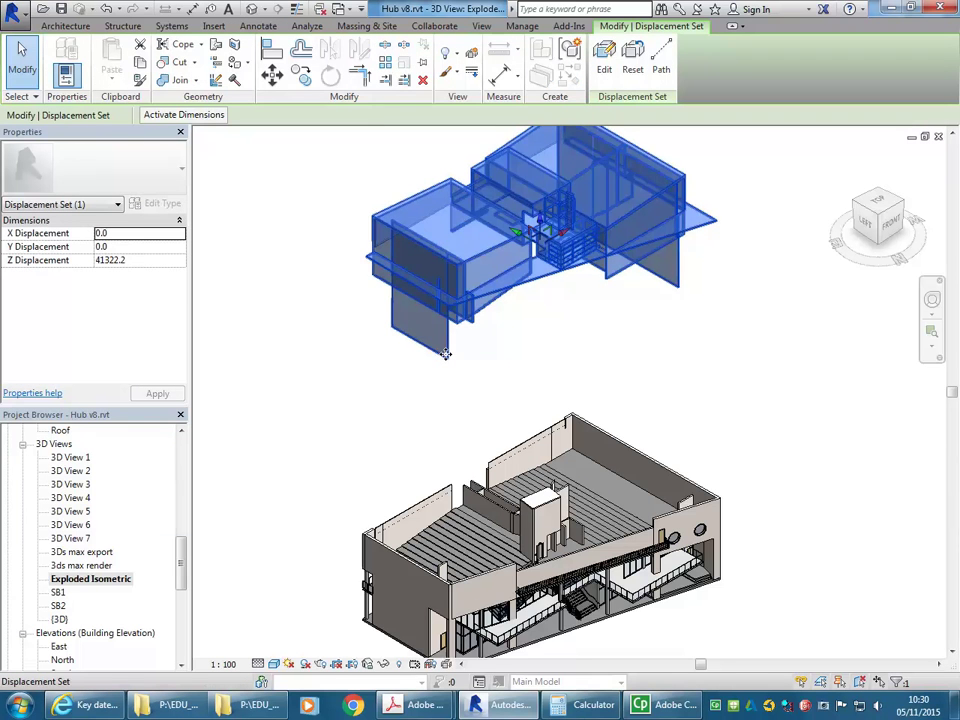
pyautogui.click(604, 58)
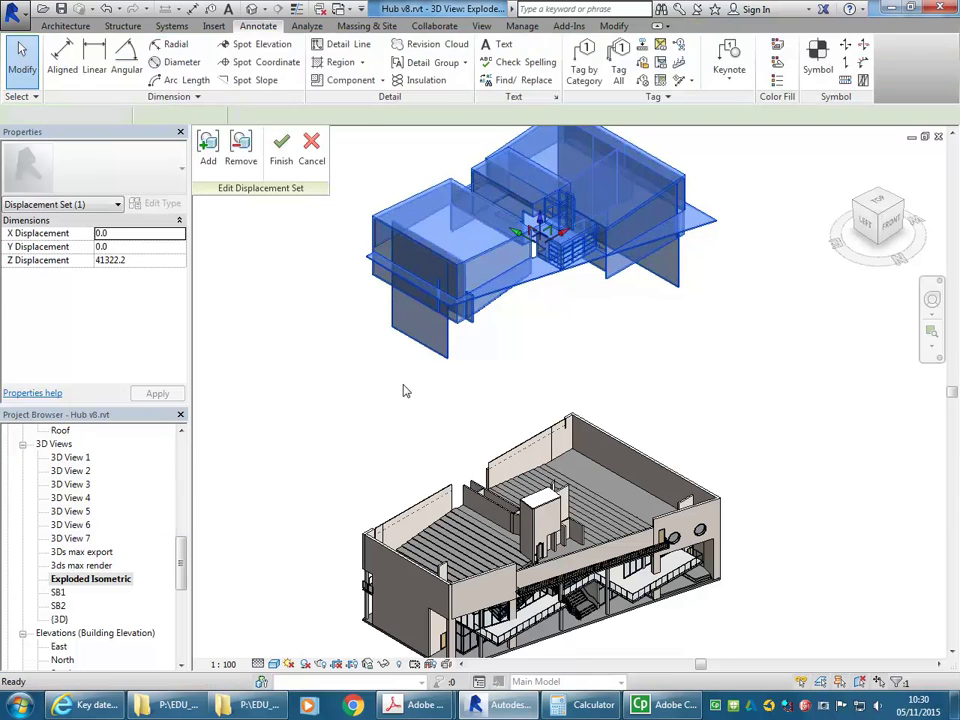
pyautogui.click(241, 150)
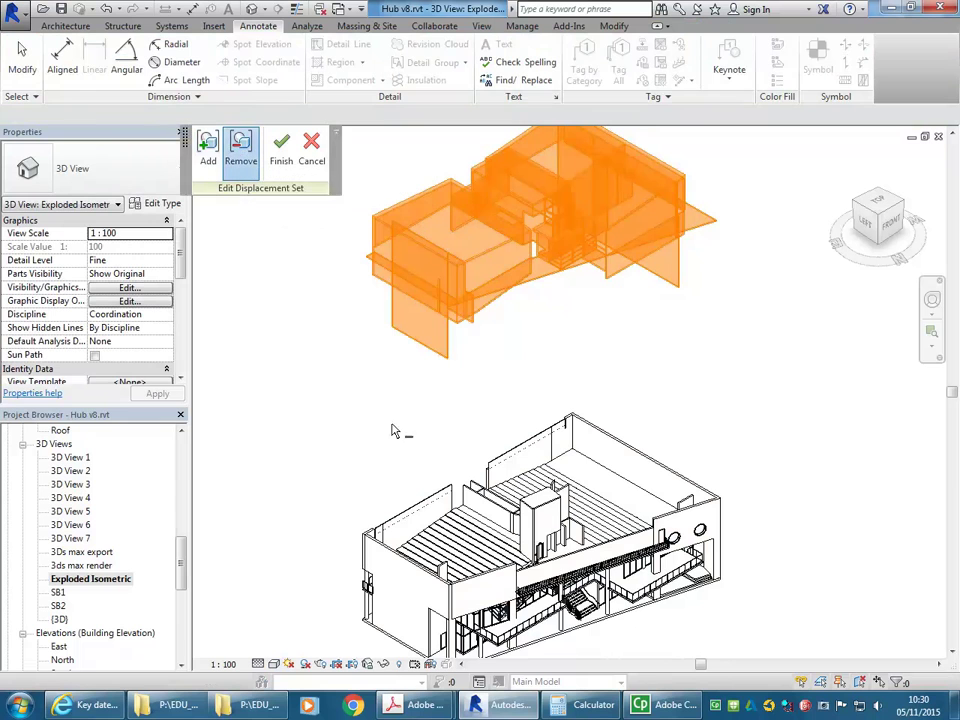
pyautogui.click(449, 360)
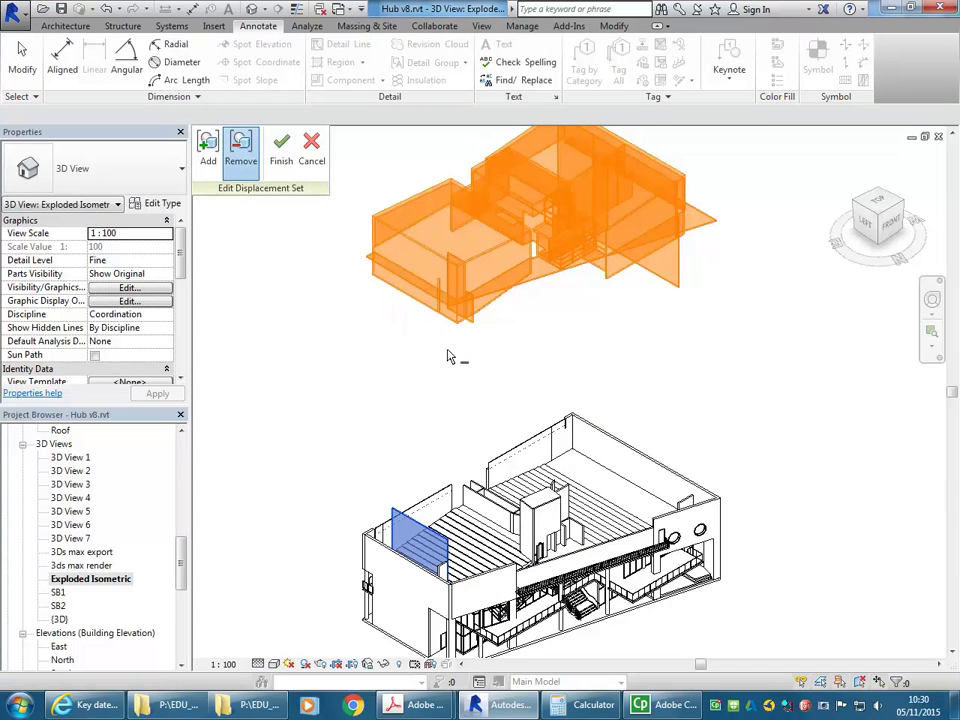
pyautogui.click(678, 283)
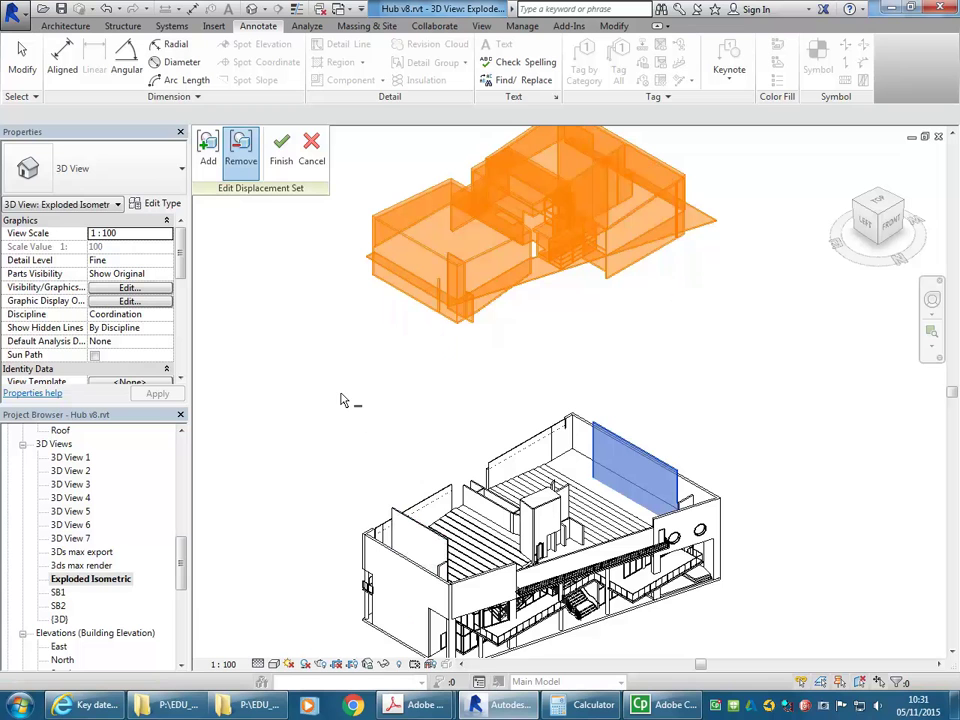
pyautogui.click(277, 150)
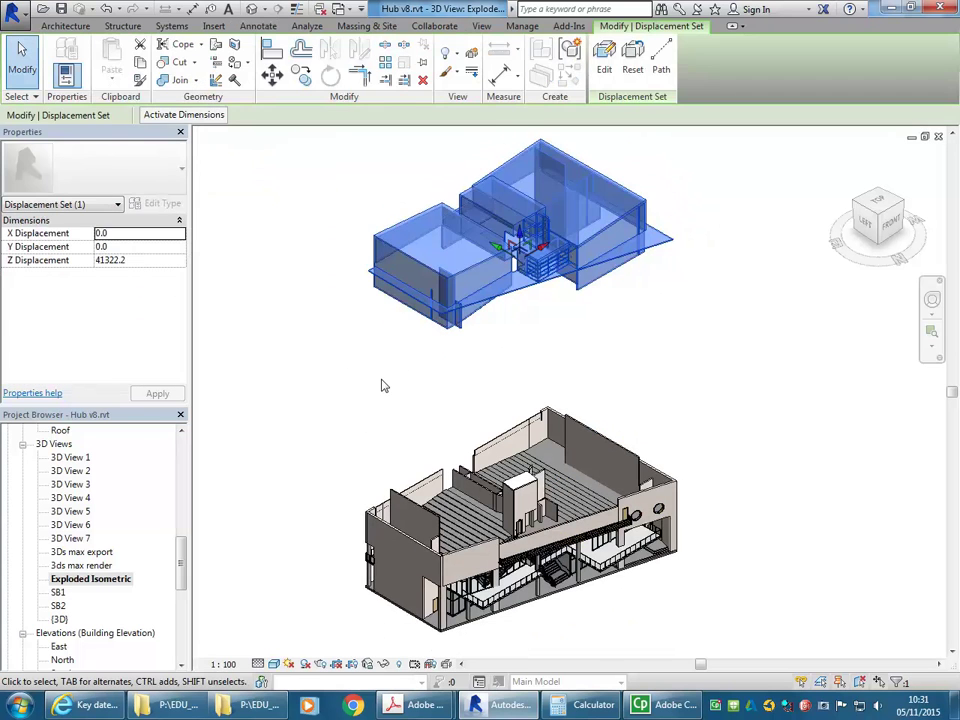
pyautogui.click(373, 411)
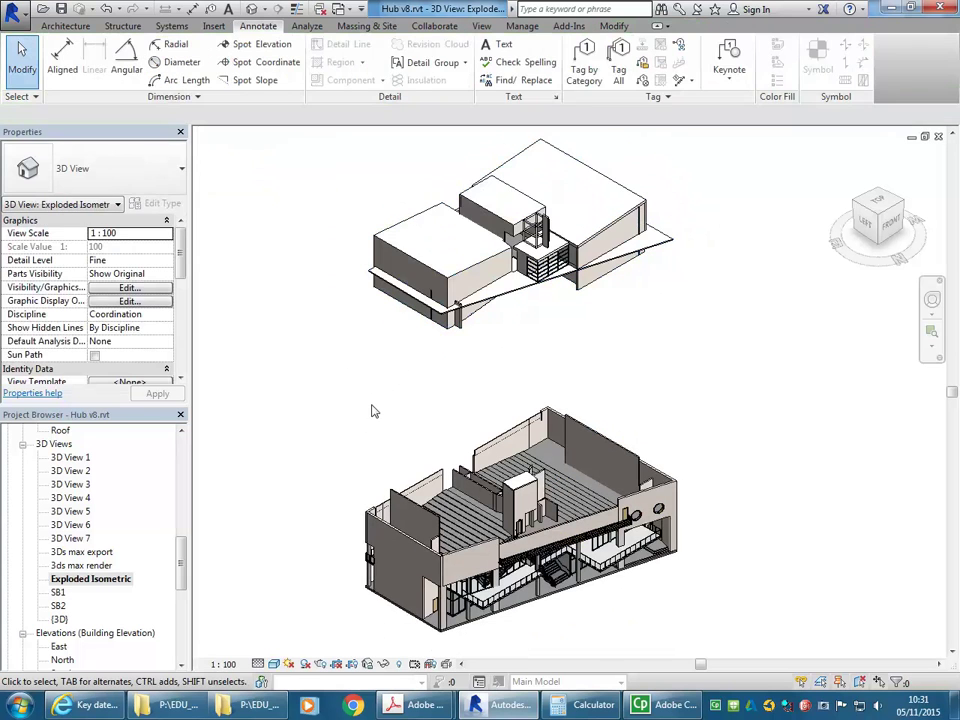
# Select the Theatre Floor together with the rear and end walls enclosing the two seating areas.
pyautogui.scroll(2, 450, 520)
pyautogui.click(450, 521)
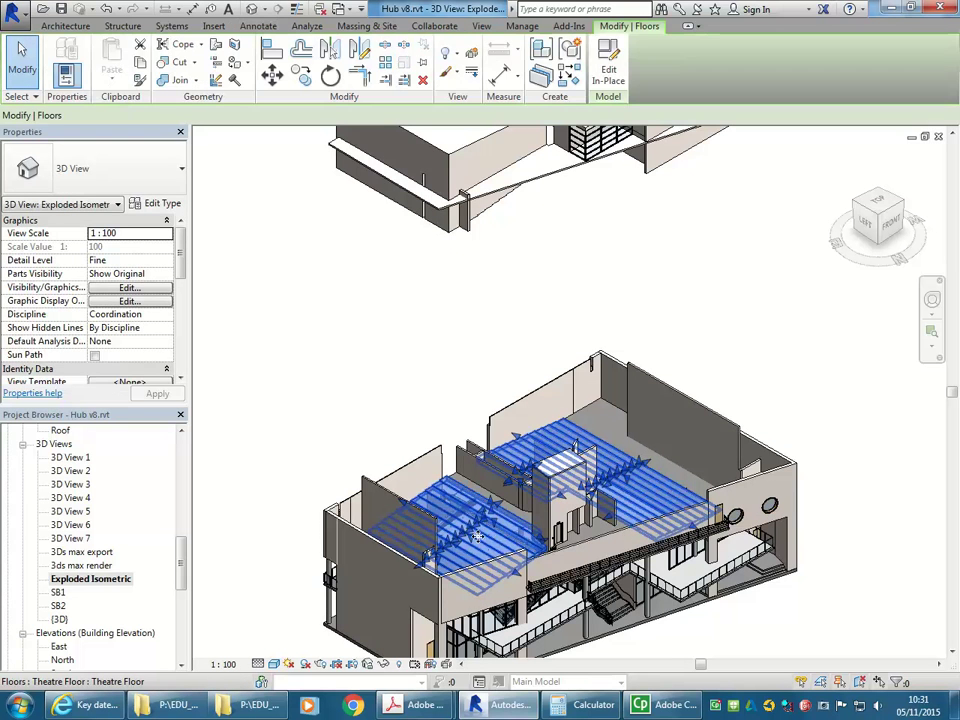
pyautogui.keyDown('ctrl'); pyautogui.click(399, 472); pyautogui.keyUp('ctrl')
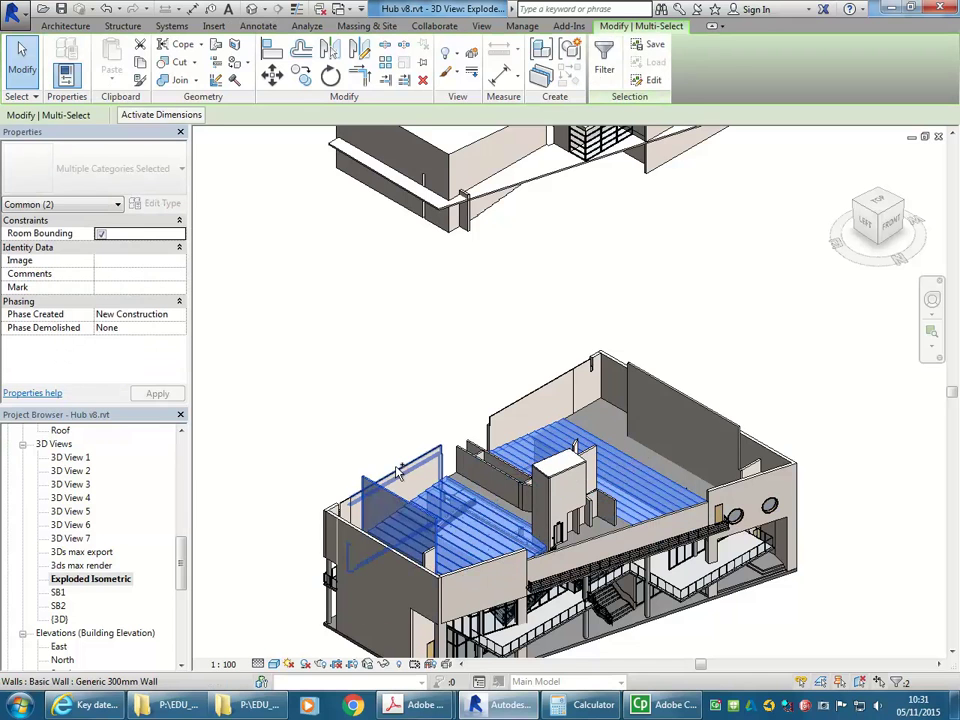
pyautogui.keyDown('ctrl'); pyautogui.click(540, 399); pyautogui.keyUp('ctrl')
pyautogui.keyDown('ctrl'); pyautogui.click(591, 361); pyautogui.keyUp('ctrl')
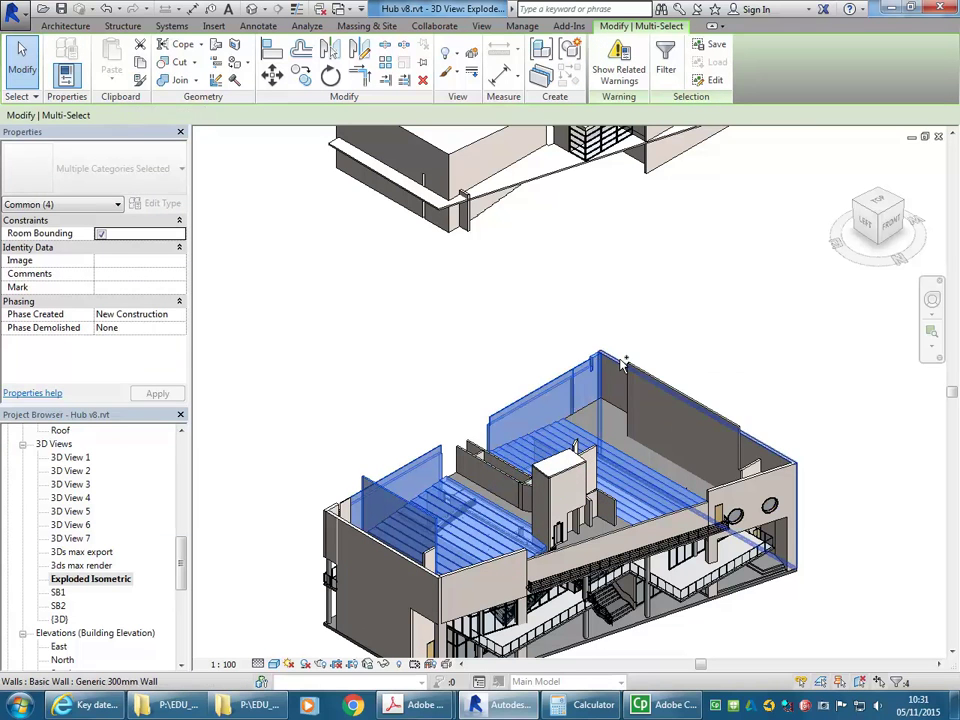
pyautogui.keyDown('ctrl'); pyautogui.click(676, 390); pyautogui.keyUp('ctrl')
pyautogui.keyDown('ctrl'); pyautogui.click(676, 390); pyautogui.keyUp('ctrl')
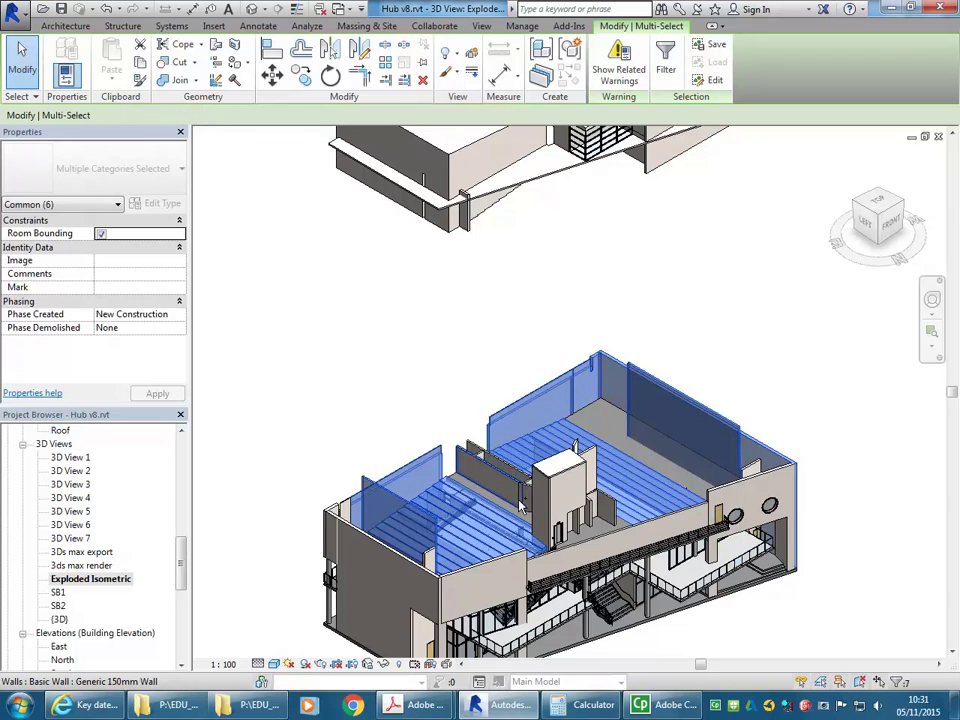
# Add the parallel Generic 150mm corridor walls between the seating areas and their cross walls to the selection.
pyautogui.scroll(2, 492, 477)
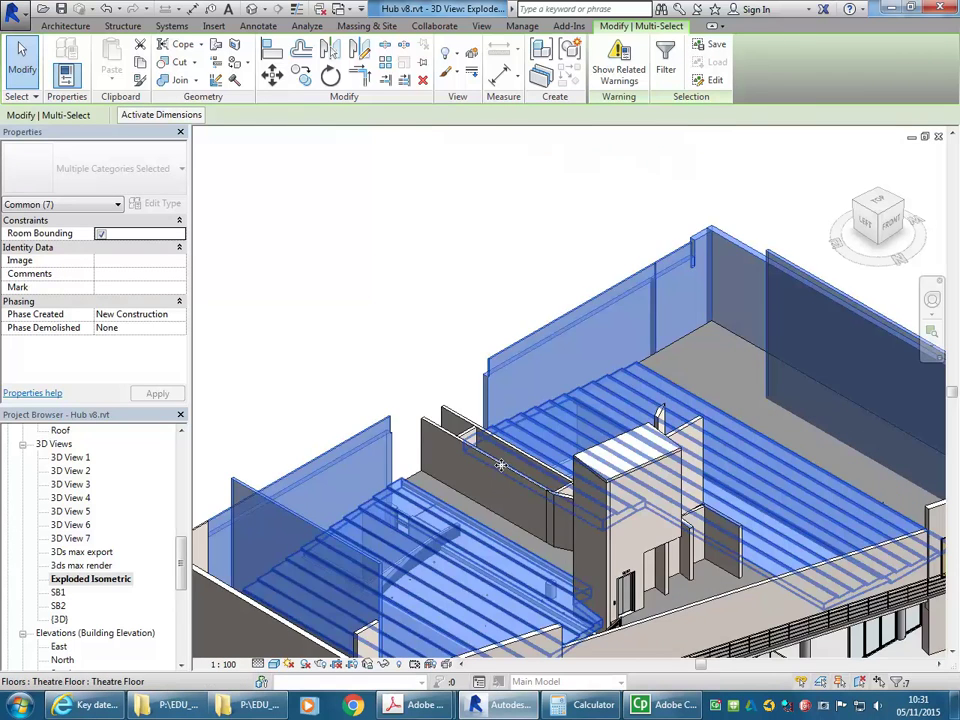
pyautogui.scroll(-3, 500, 465)
pyautogui.scroll(4, 457, 455)
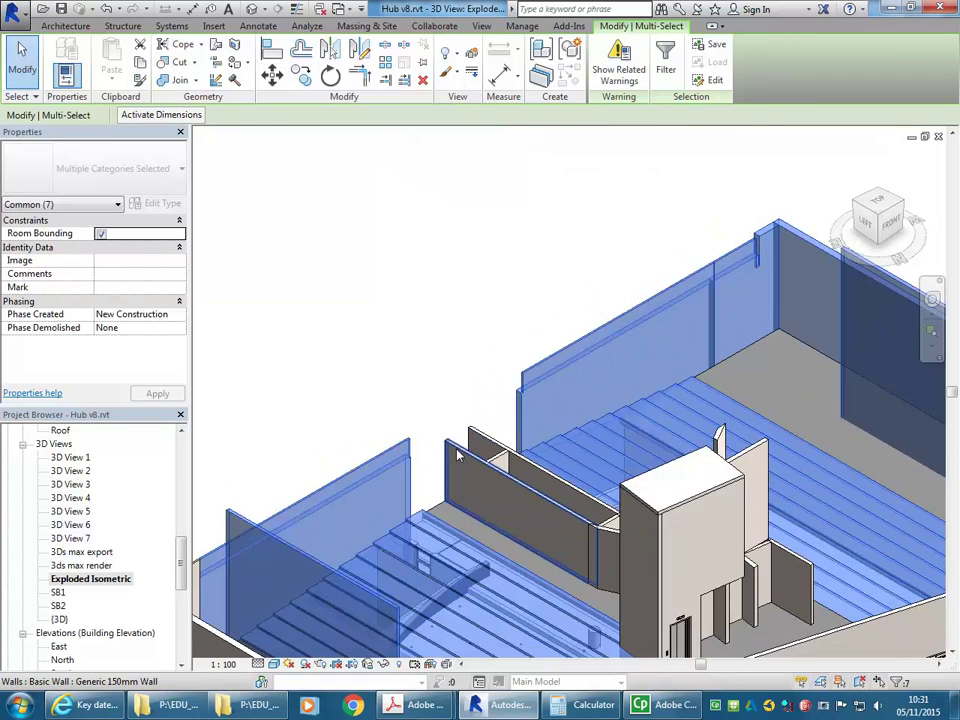
pyautogui.keyDown('ctrl'); pyautogui.click(457, 455); pyautogui.keyUp('ctrl')
pyautogui.keyDown('ctrl'); pyautogui.click(497, 462); pyautogui.keyUp('ctrl')
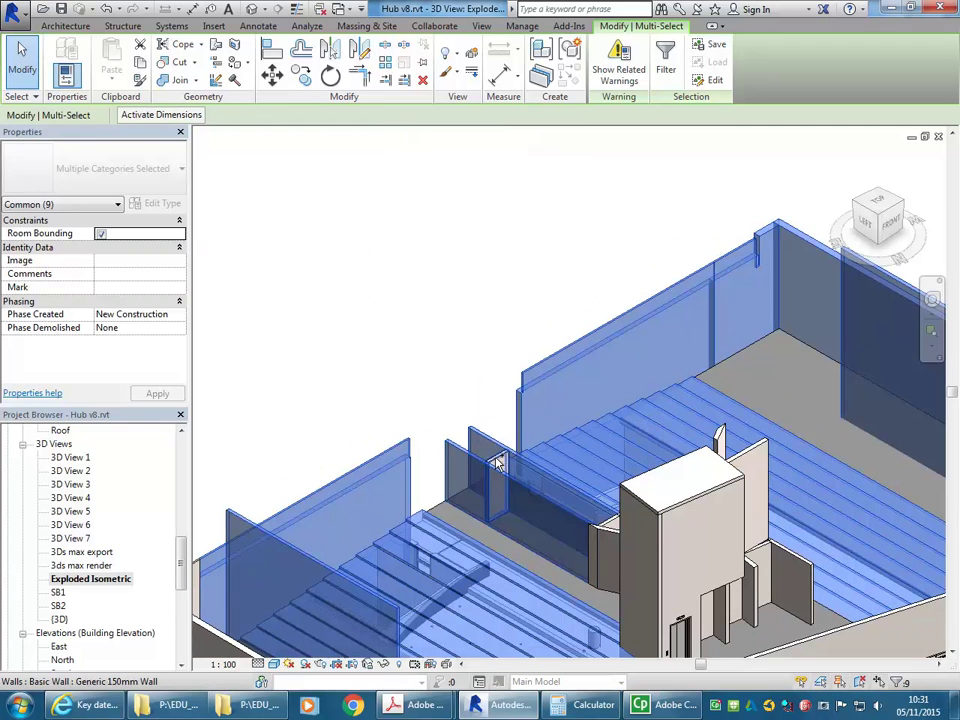
pyautogui.keyDown('ctrl'); pyautogui.click(607, 528); pyautogui.keyUp('ctrl')
# Add the angled wall beside the lift tower and the tall walls behind it to the selection.
pyautogui.scroll(3, 613, 522)
pyautogui.scroll(-1, 613, 522)
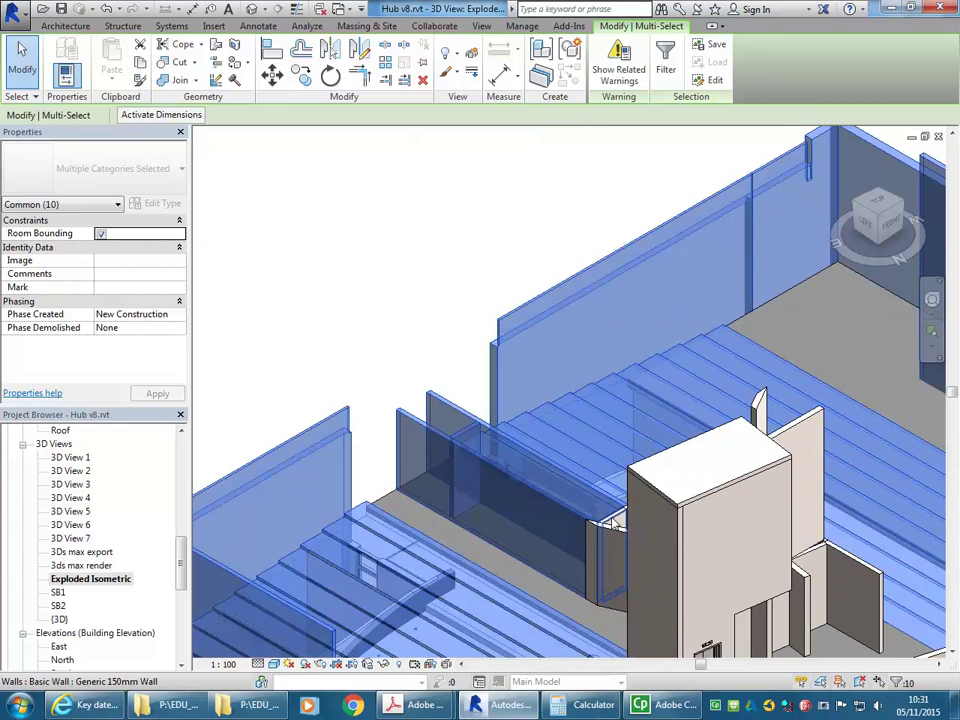
pyautogui.keyDown('ctrl'); pyautogui.click(610, 533); pyautogui.keyUp('ctrl')
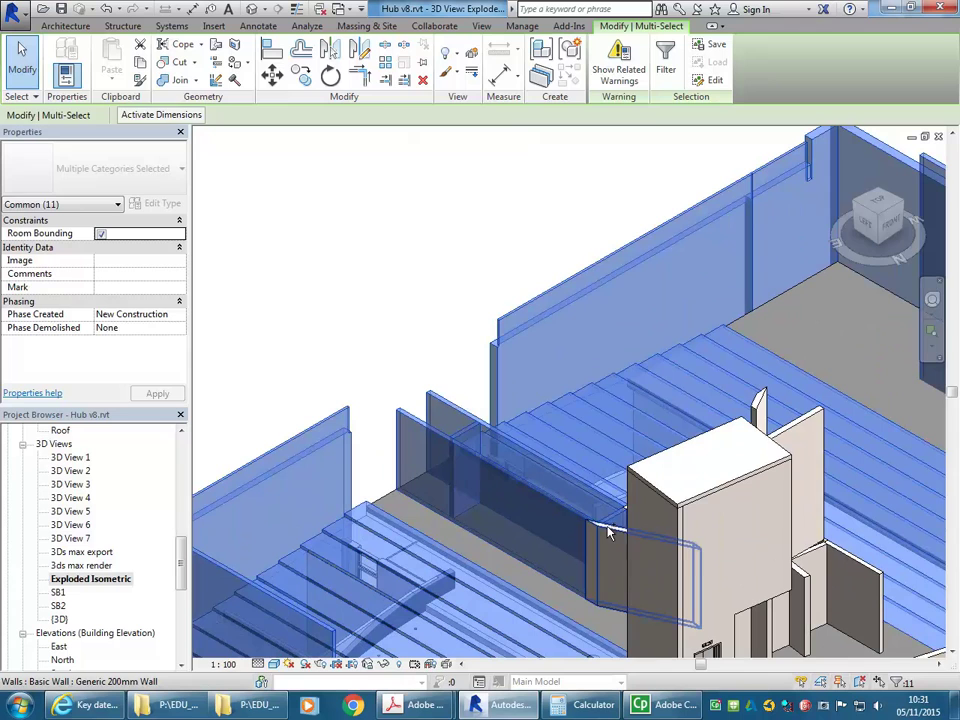
pyautogui.keyDown('ctrl'); pyautogui.click(760, 408); pyautogui.keyUp('ctrl')
pyautogui.keyDown('ctrl'); pyautogui.click(762, 410); pyautogui.keyUp('ctrl')
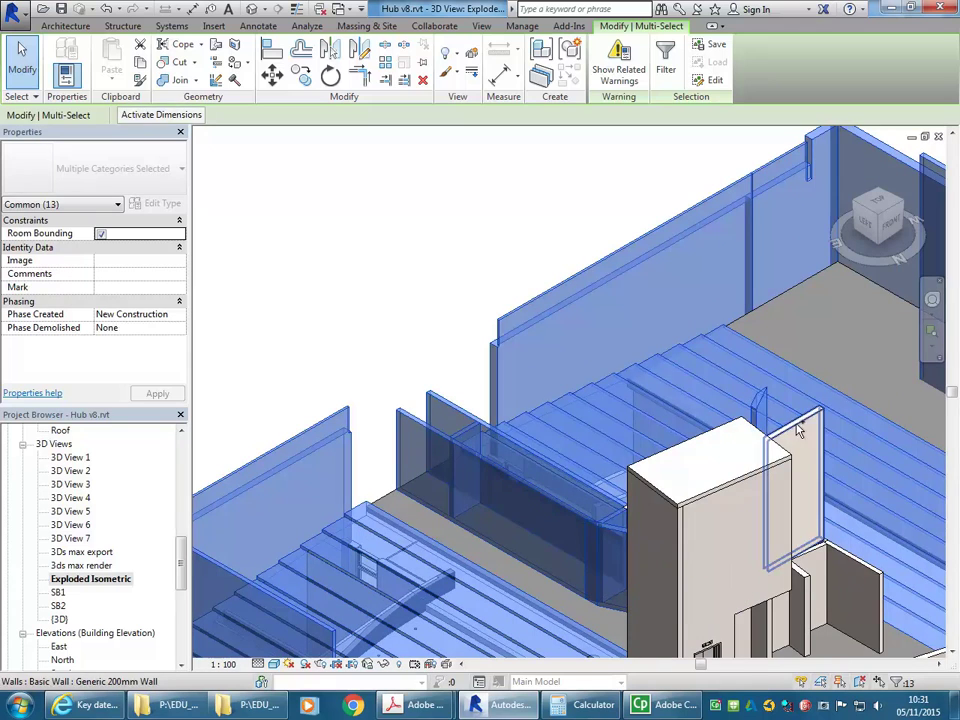
pyautogui.keyDown('ctrl'); pyautogui.click(797, 429); pyautogui.keyUp('ctrl')
# Add the short Generic 150mm partition walls in the lobby beside the lift tower to the selection.
pyautogui.scroll(-3, 725, 492)
pyautogui.moveTo(760, 523); pyautogui.dragTo(640, 457, button='middle')
pyautogui.scroll(4, 640, 458)
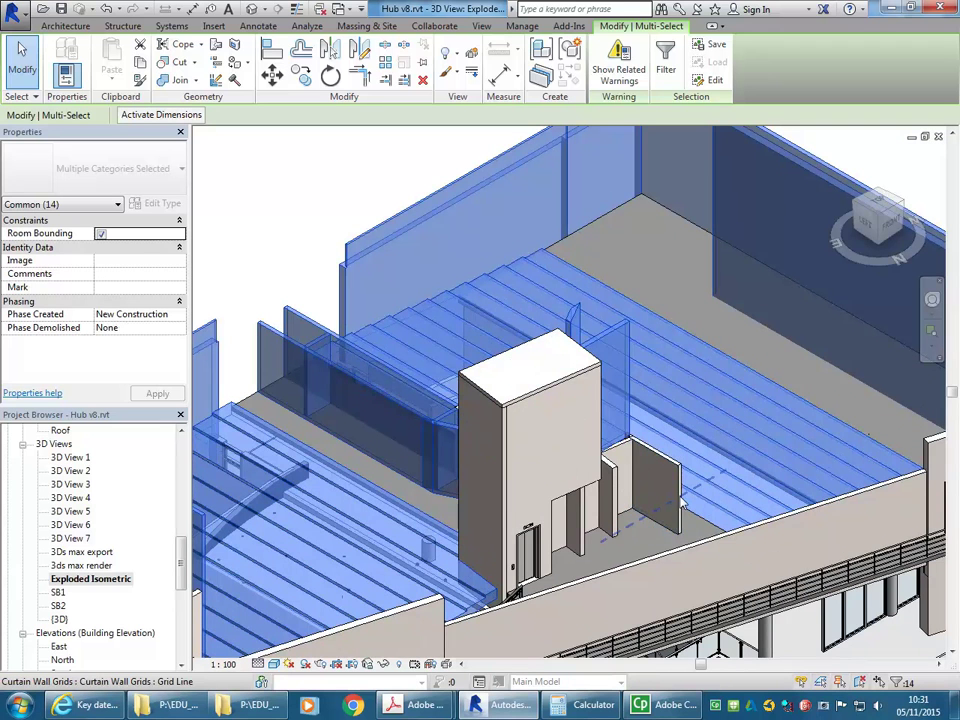
pyautogui.scroll(2, 681, 502)
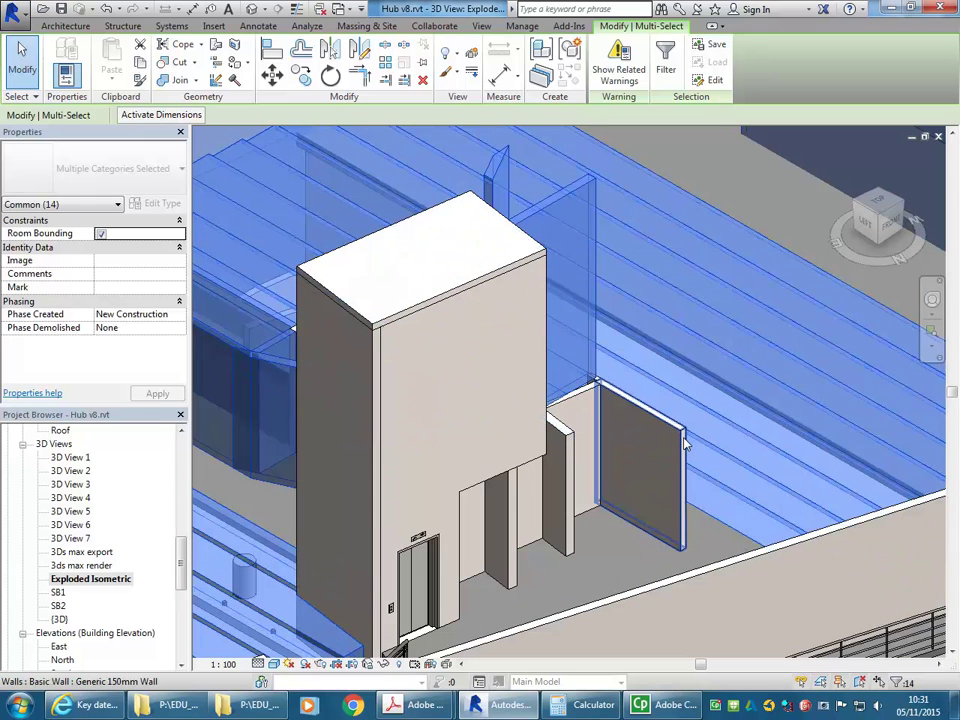
pyautogui.keyDown('ctrl'); pyautogui.click(686, 444); pyautogui.keyUp('ctrl')
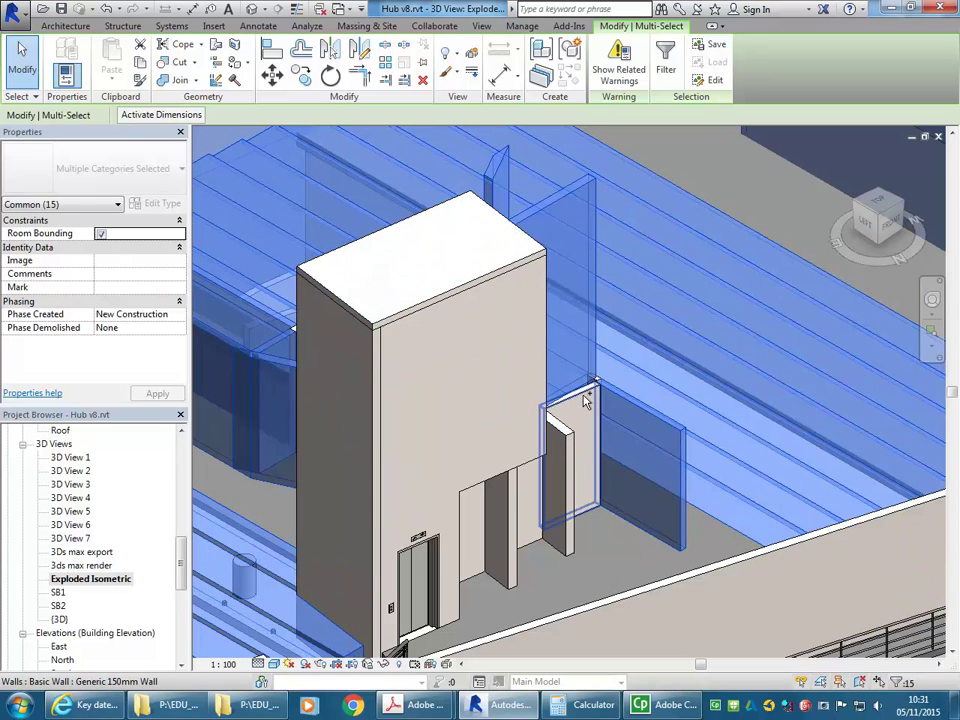
pyautogui.keyDown('ctrl'); pyautogui.click(583, 396); pyautogui.keyUp('ctrl')
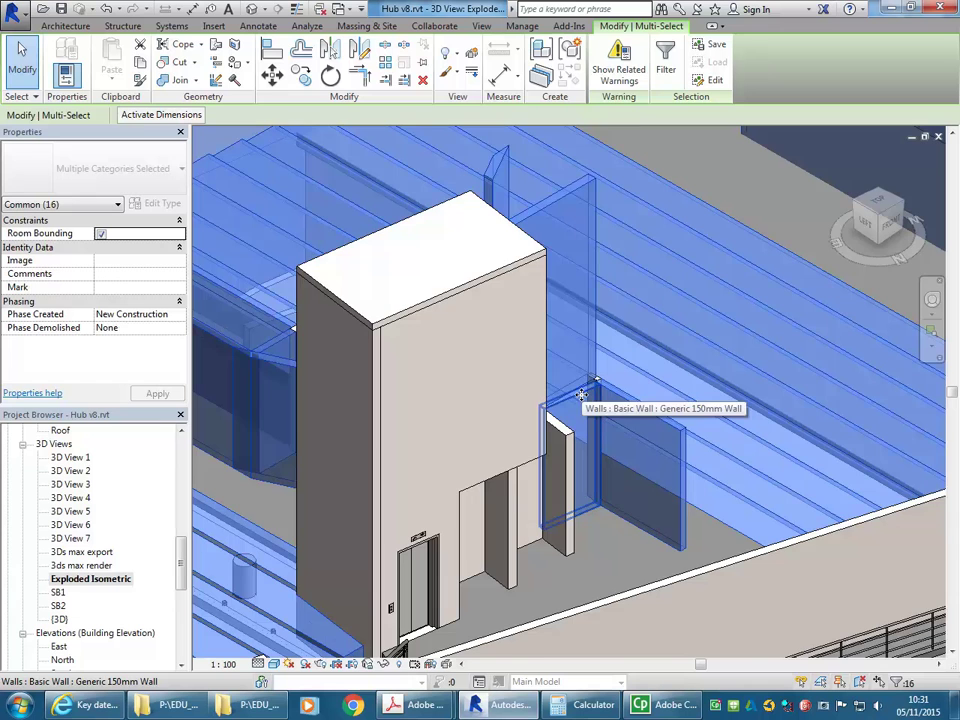
pyautogui.scroll(-2, 580, 400)
pyautogui.keyDown('ctrl'); pyautogui.click(563, 462); pyautogui.keyUp('ctrl')
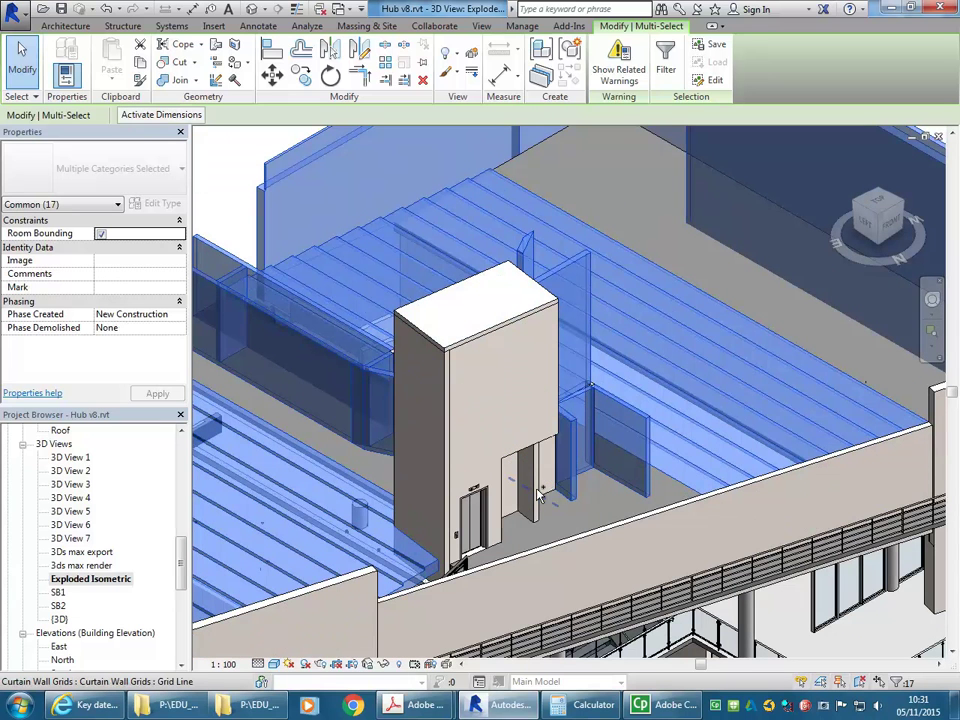
pyautogui.scroll(2, 540, 485)
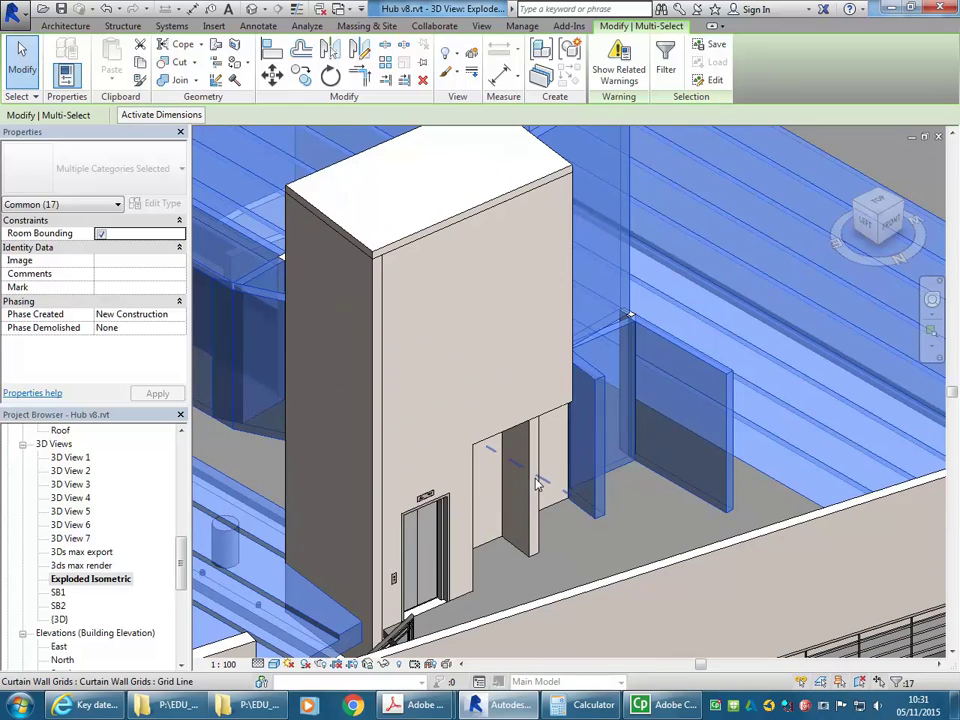
pyautogui.keyDown('ctrl'); pyautogui.click(543, 505); pyautogui.keyUp('ctrl')
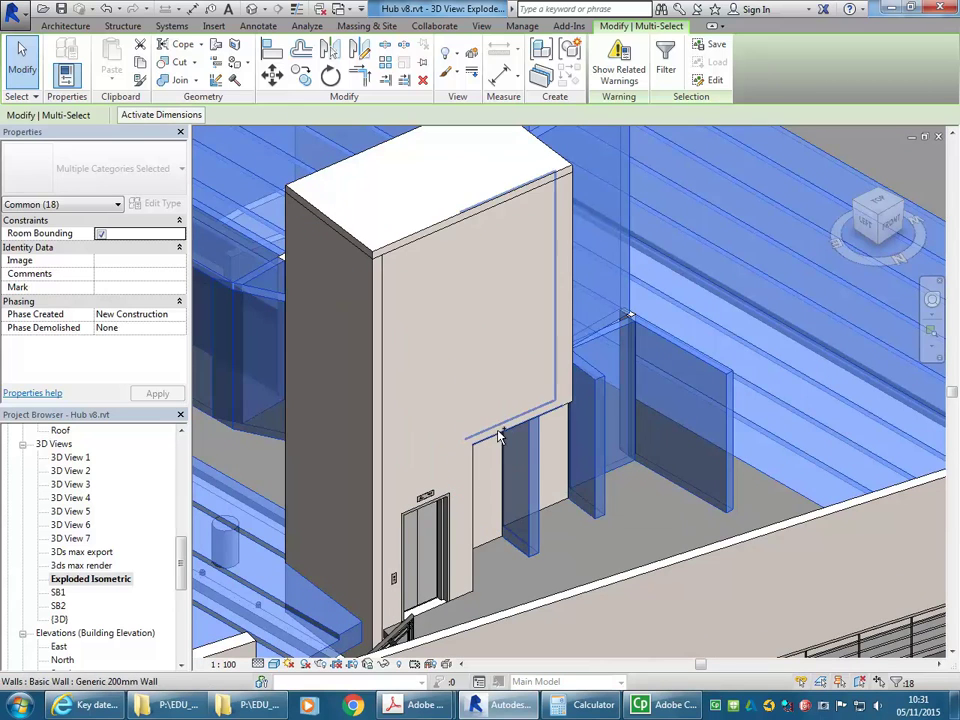
# Add the lift tower's Generic - 150mm roof and its front and side walls to the selection.
pyautogui.keyDown('ctrl'); pyautogui.click(500, 440); pyautogui.keyUp('ctrl')
pyautogui.scroll(-3, 500, 440)
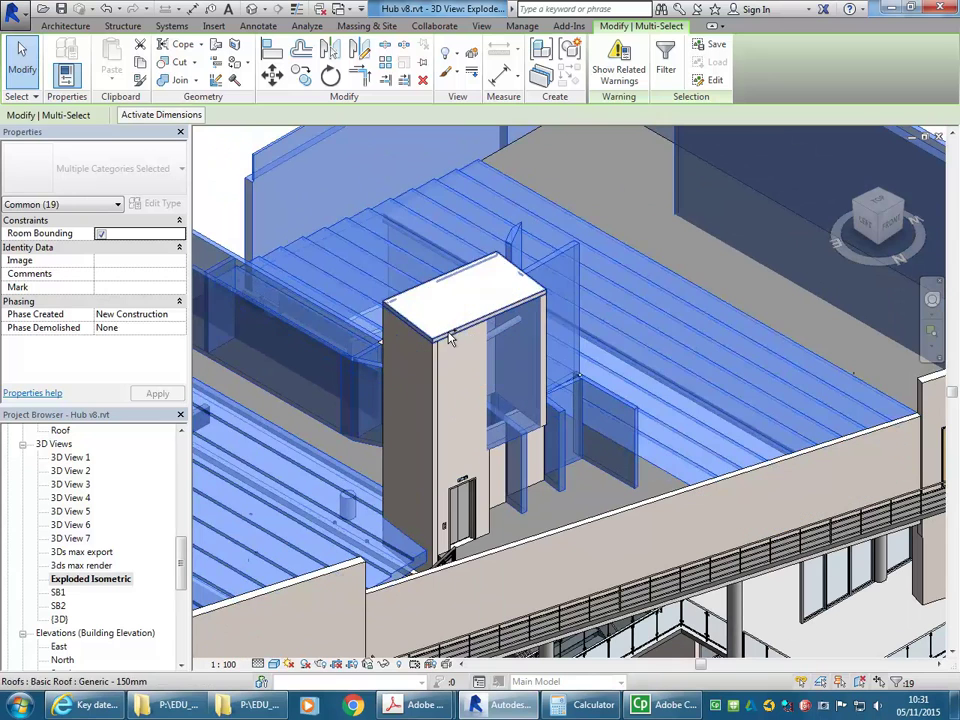
pyautogui.keyDown('ctrl'); pyautogui.click(437, 362); pyautogui.keyUp('ctrl')
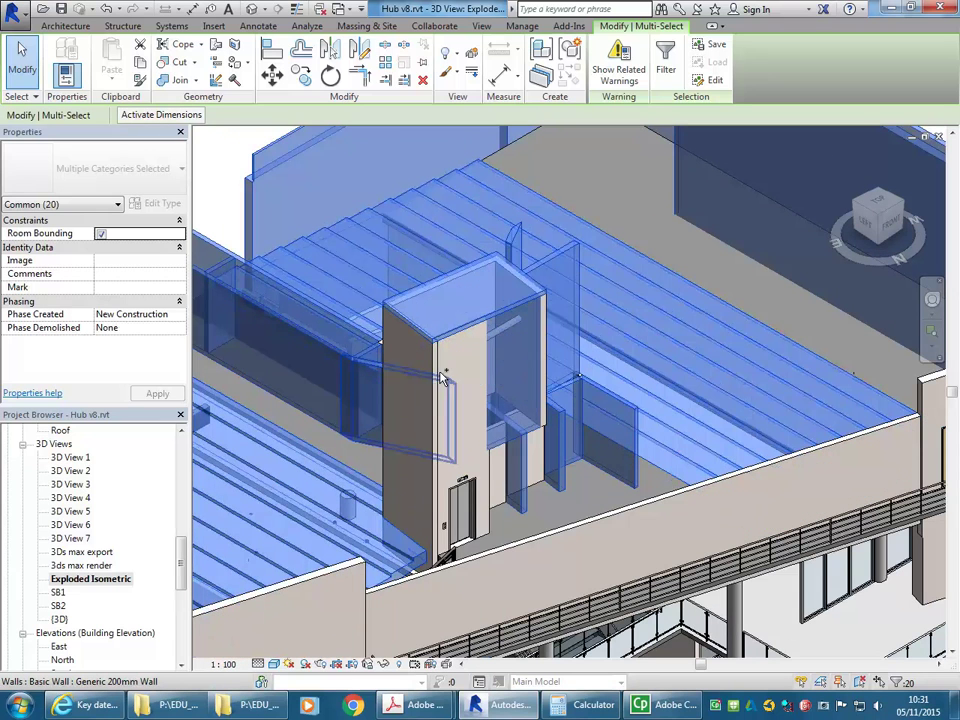
pyautogui.keyDown('ctrl'); pyautogui.click(443, 377); pyautogui.keyUp('ctrl')
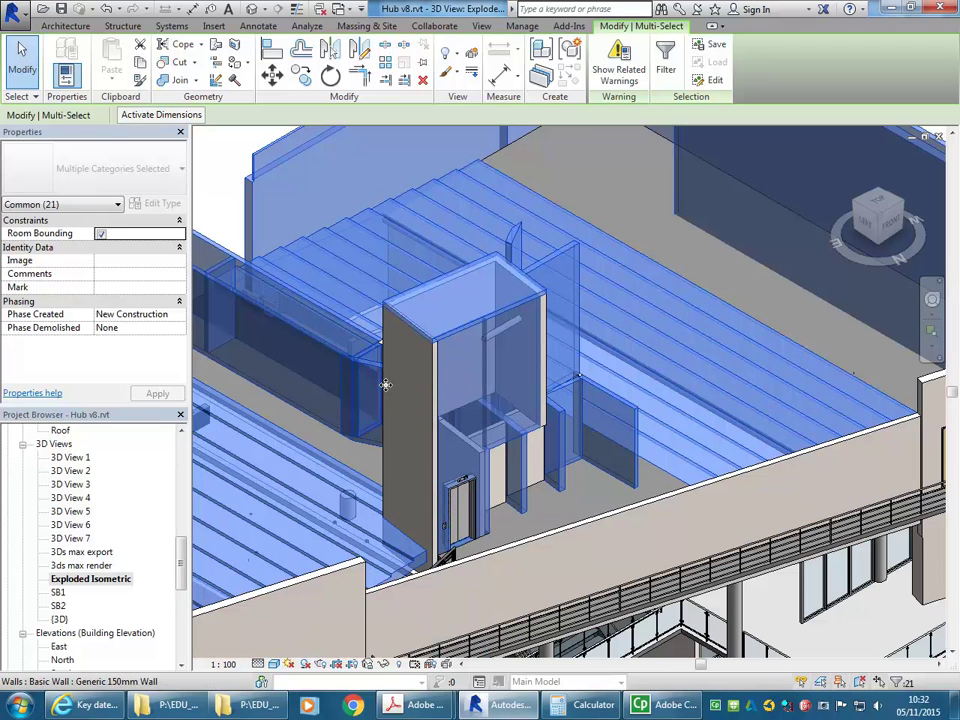
pyautogui.keyDown('ctrl'); pyautogui.click(386, 473); pyautogui.keyUp('ctrl')
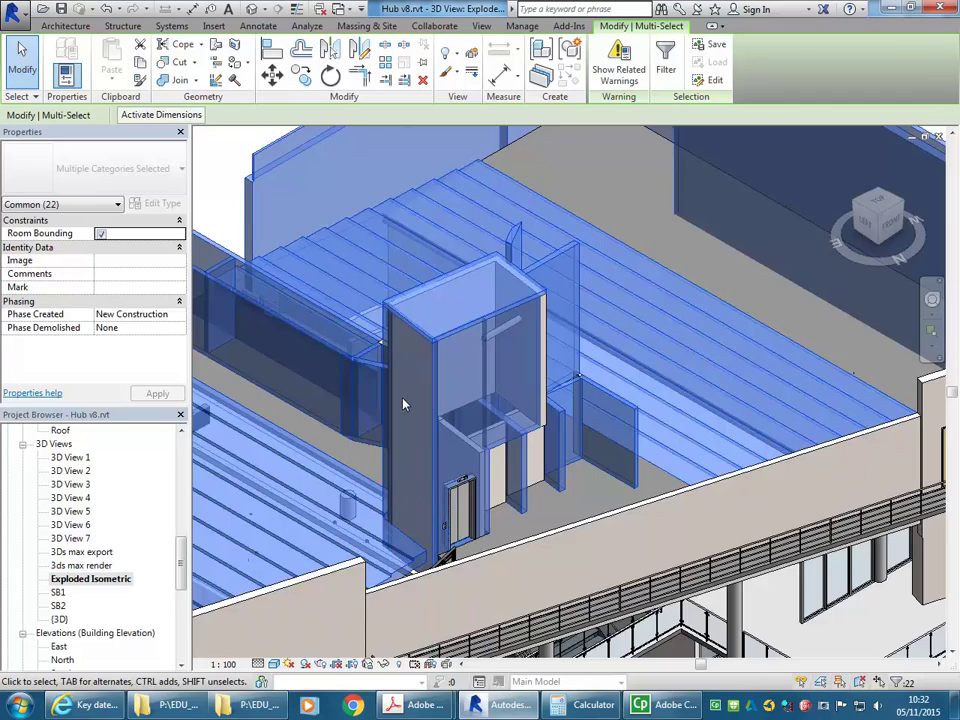
# Add the lobby back walls between the partitions and the lift tower's remaining side wall to the selection.
pyautogui.scroll(-3, 403, 397)
pyautogui.scroll(5, 430, 430)
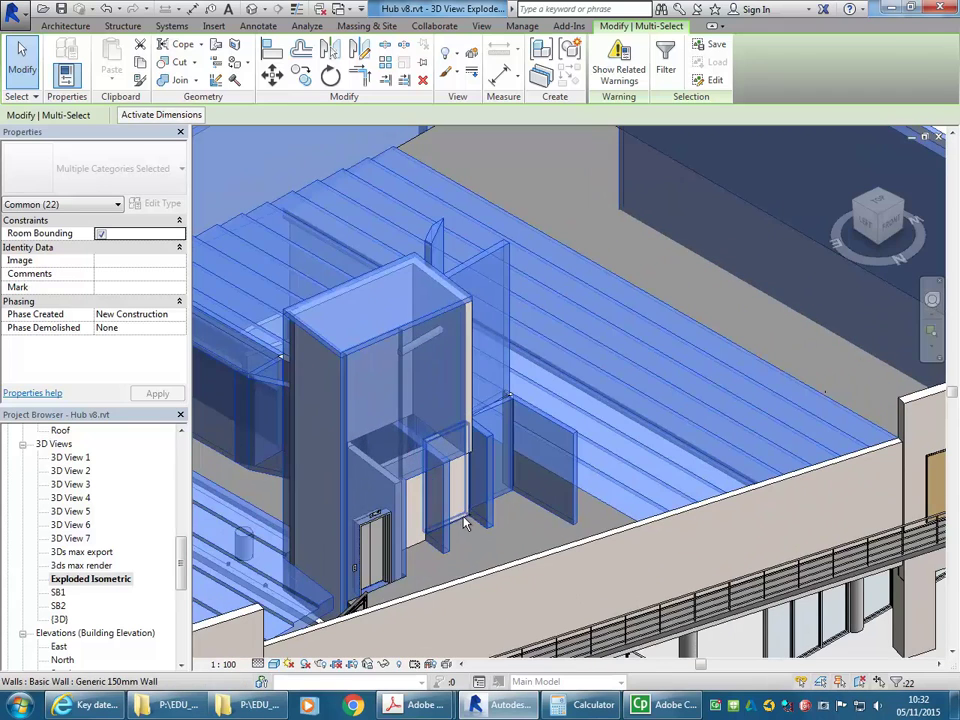
pyautogui.keyDown('ctrl'); pyautogui.click(463, 519); pyautogui.keyUp('ctrl')
pyautogui.keyDown('ctrl'); pyautogui.click(418, 548); pyautogui.keyUp('ctrl')
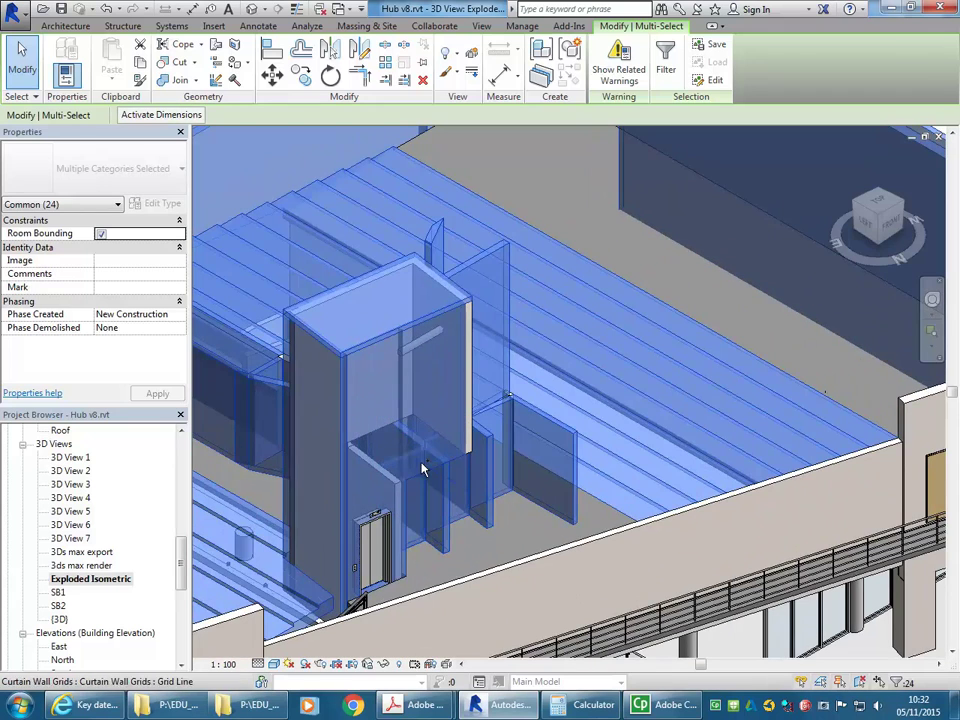
pyautogui.keyDown('ctrl'); pyautogui.click(474, 365); pyautogui.keyUp('ctrl')
pyautogui.scroll(-5, 474, 370)
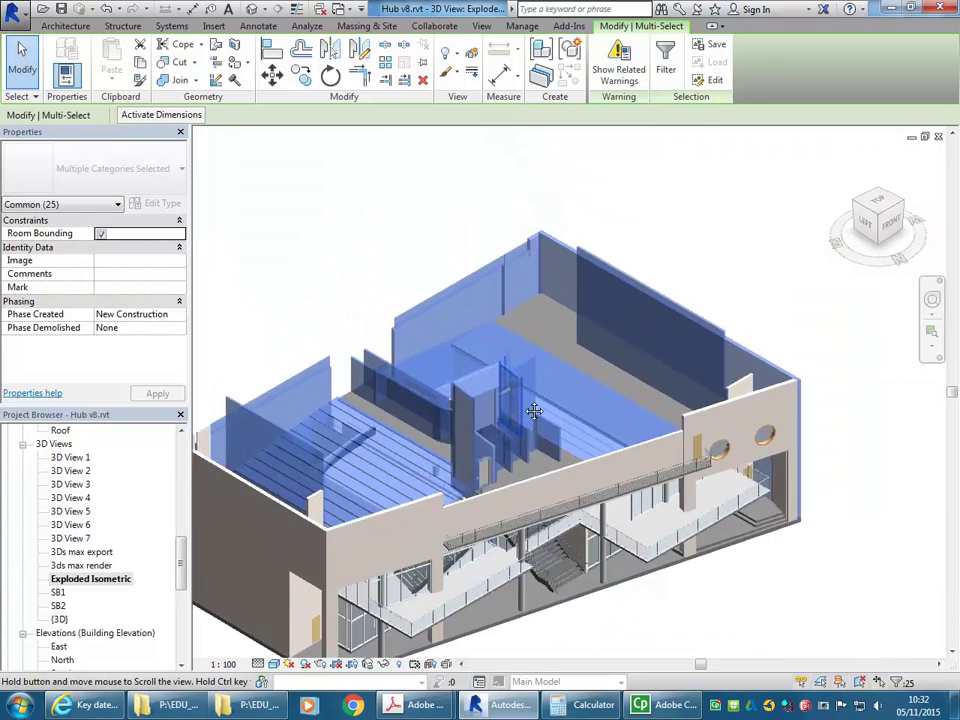
# Add the Generic 300mm outer walls at the smaller theatre's rear corner, gable end and front to the selection.
pyautogui.scroll(3, 310, 547)
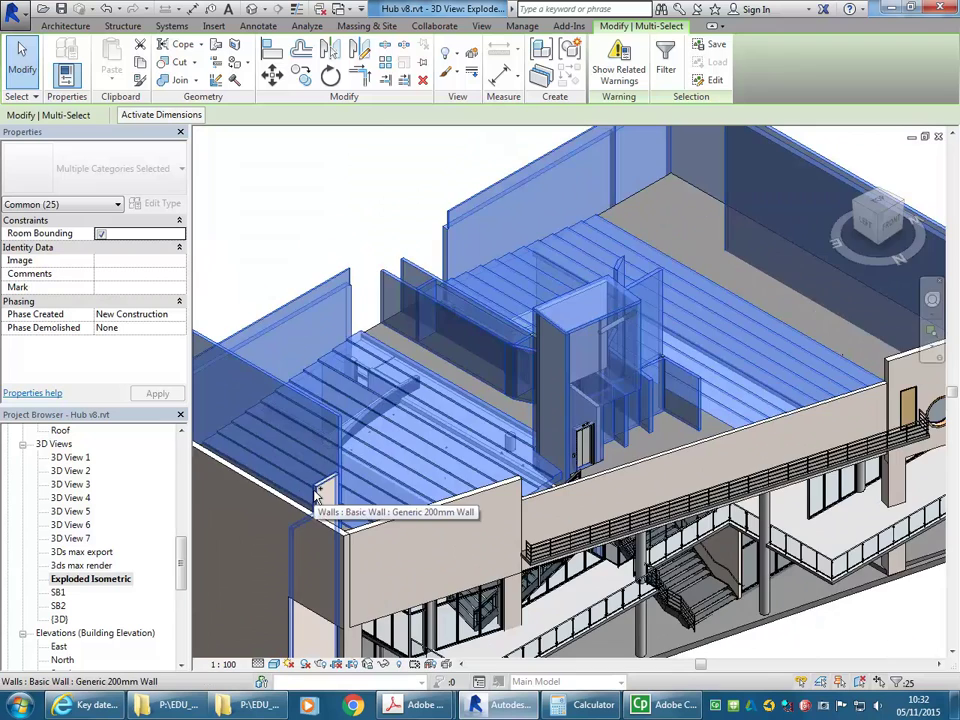
pyautogui.scroll(-3, 330, 505)
pyautogui.scroll(-3, 508, 519)
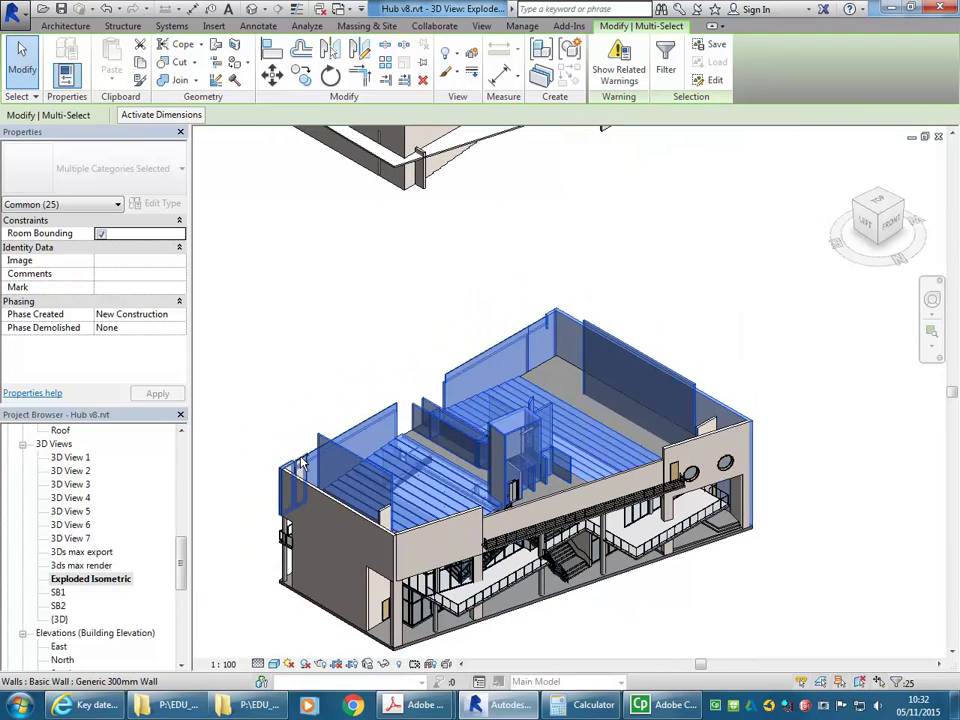
pyautogui.keyDown('ctrl'); pyautogui.click(297, 468); pyautogui.keyUp('ctrl')
pyautogui.scroll(4, 300, 480)
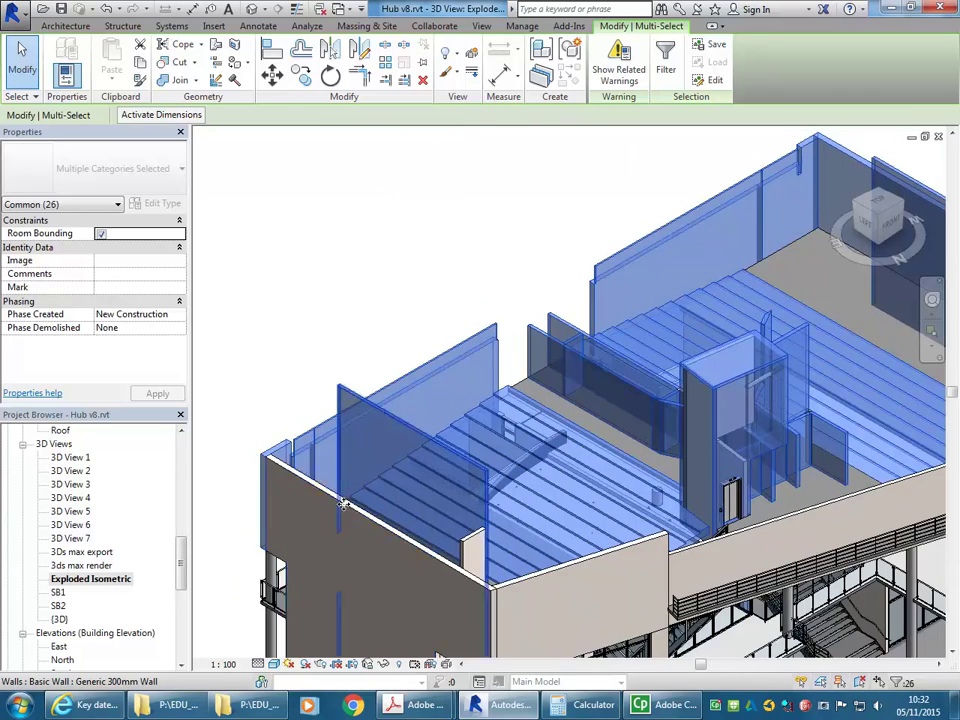
pyautogui.keyDown('ctrl'); pyautogui.click(346, 507); pyautogui.keyUp('ctrl')
pyautogui.keyDown('ctrl'); pyautogui.click(577, 572); pyautogui.keyUp('ctrl')
# Add the short Generic 200mm wall and the remaining outer wall piece at the smaller theatre's front corner to the selection.
pyautogui.scroll(3, 450, 510)
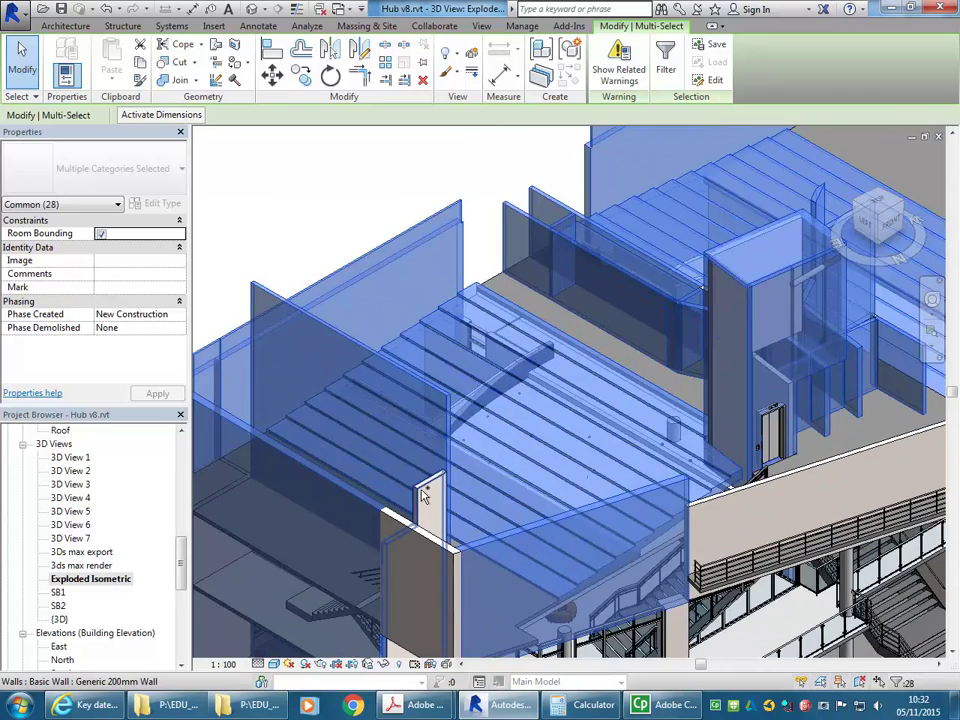
pyautogui.keyDown('ctrl'); pyautogui.click(421, 500); pyautogui.keyUp('ctrl')
pyautogui.keyDown('ctrl'); pyautogui.click(425, 538); pyautogui.keyUp('ctrl')
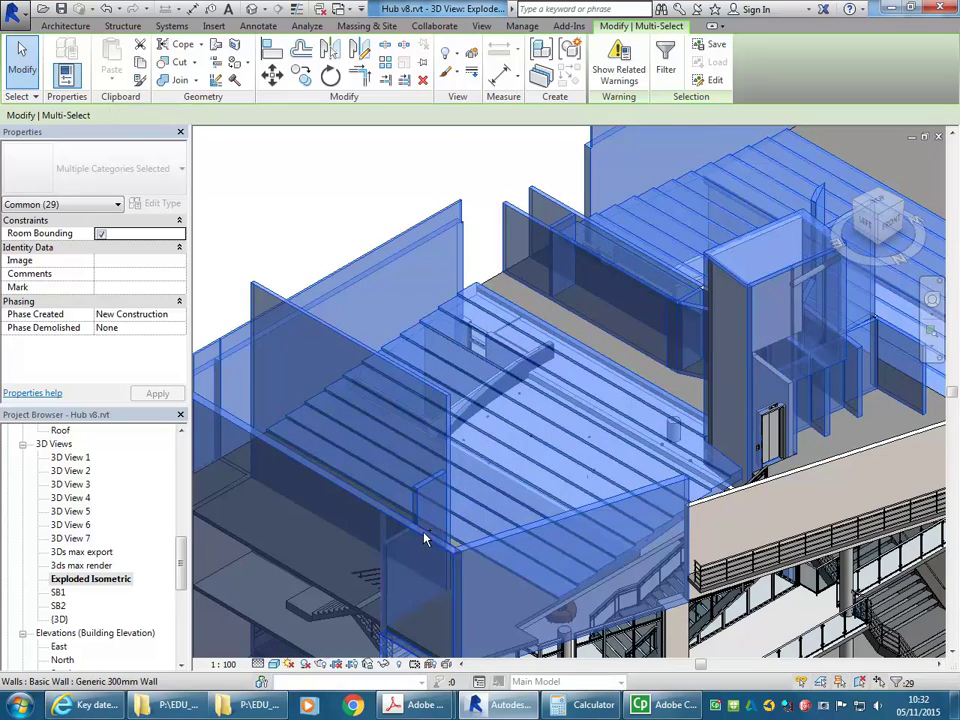
# Add the long front wall above the walkway, the wall with the round windows and the short wall behind it to the selection.
pyautogui.scroll(-4, 426, 540)
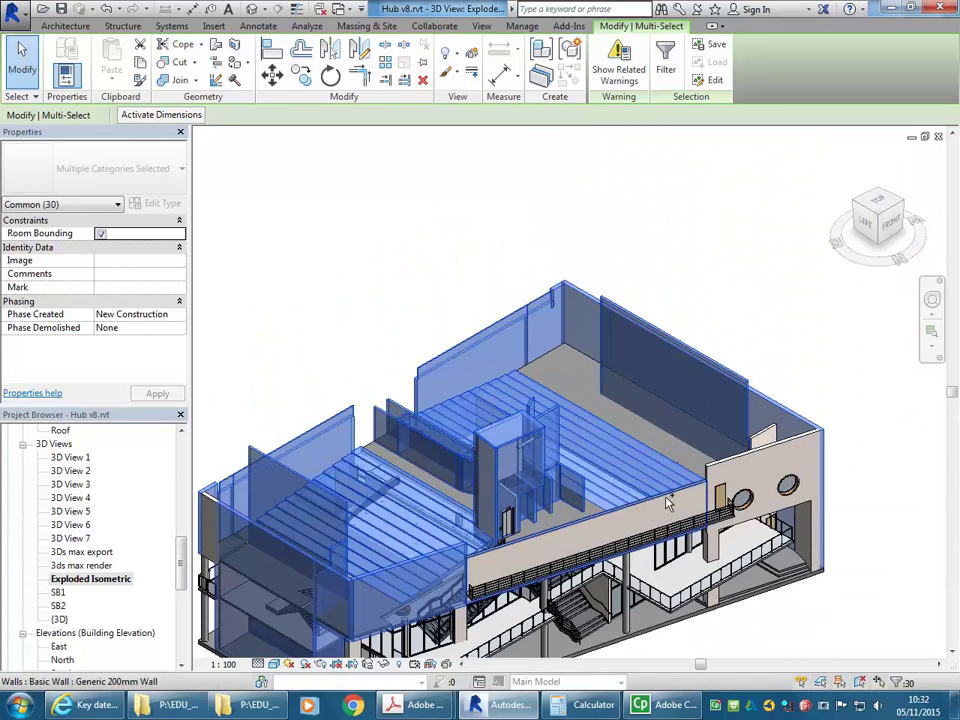
pyautogui.keyDown('ctrl'); pyautogui.click(668, 503); pyautogui.keyUp('ctrl')
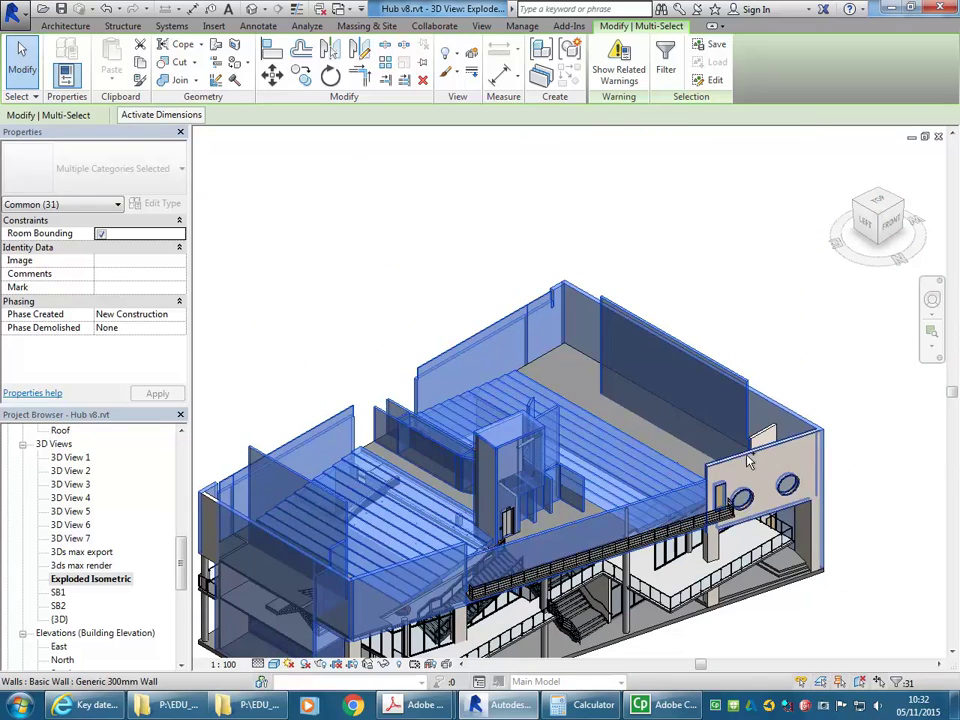
pyautogui.keyDown('ctrl'); pyautogui.click(779, 465); pyautogui.keyUp('ctrl')
pyautogui.scroll(3, 789, 377)
pyautogui.scroll(-2, 760, 380)
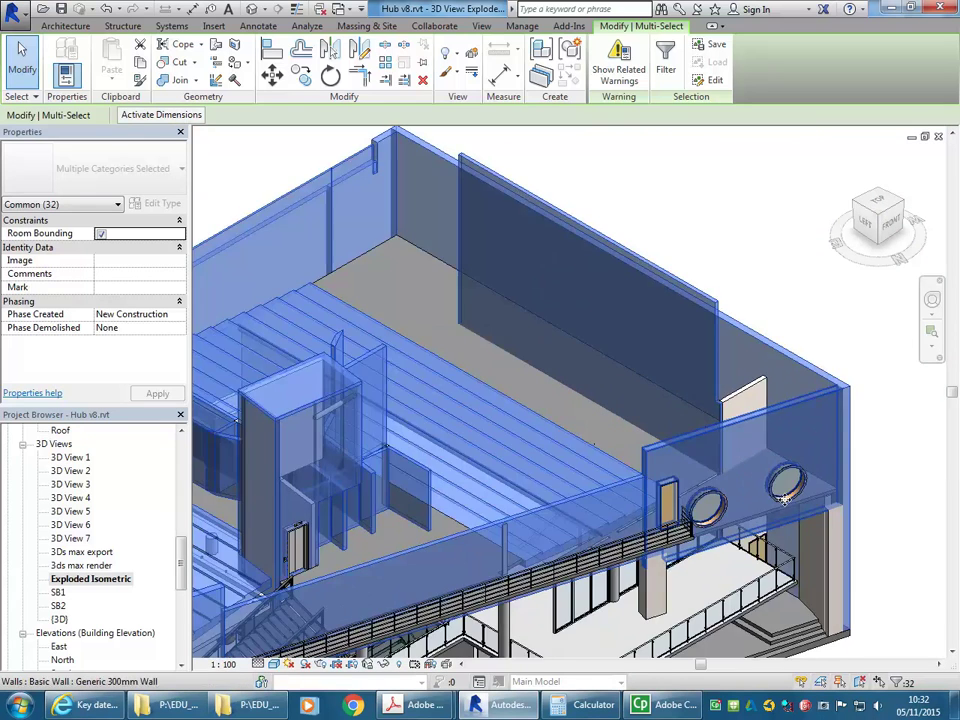
pyautogui.scroll(-1, 738, 383)
pyautogui.keyDown('ctrl'); pyautogui.click(523, 328); pyautogui.keyUp('ctrl')
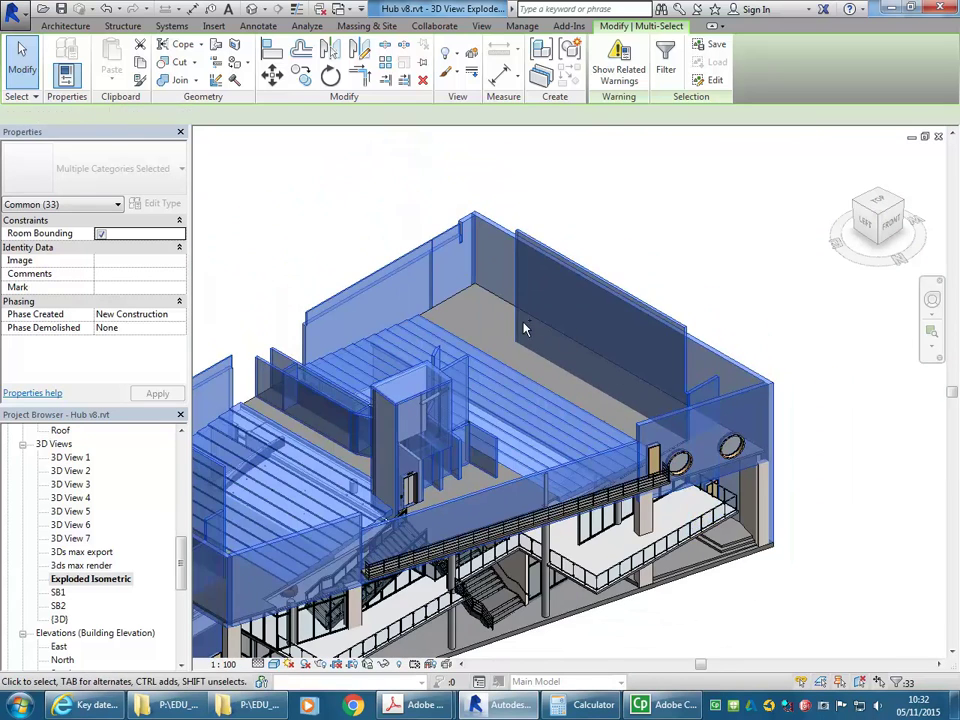
# Add the lobby floor between the two theatres and the floor around the larger theatre's seating to the selection.
pyautogui.scroll(-3, 628, 358)
pyautogui.moveTo(603, 384); pyautogui.dragTo(581, 399, button='middle')
pyautogui.scroll(-1, 549, 382)
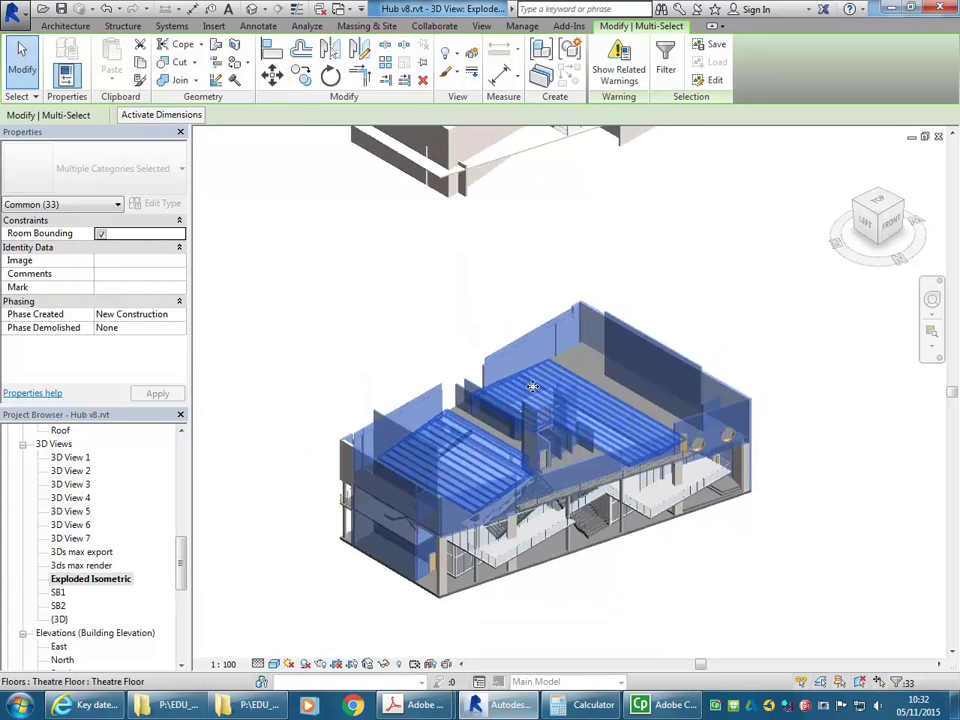
pyautogui.moveTo(511, 399); pyautogui.dragTo(506, 428, button='middle')
pyautogui.scroll(3, 492, 427)
pyautogui.scroll(3, 472, 430)
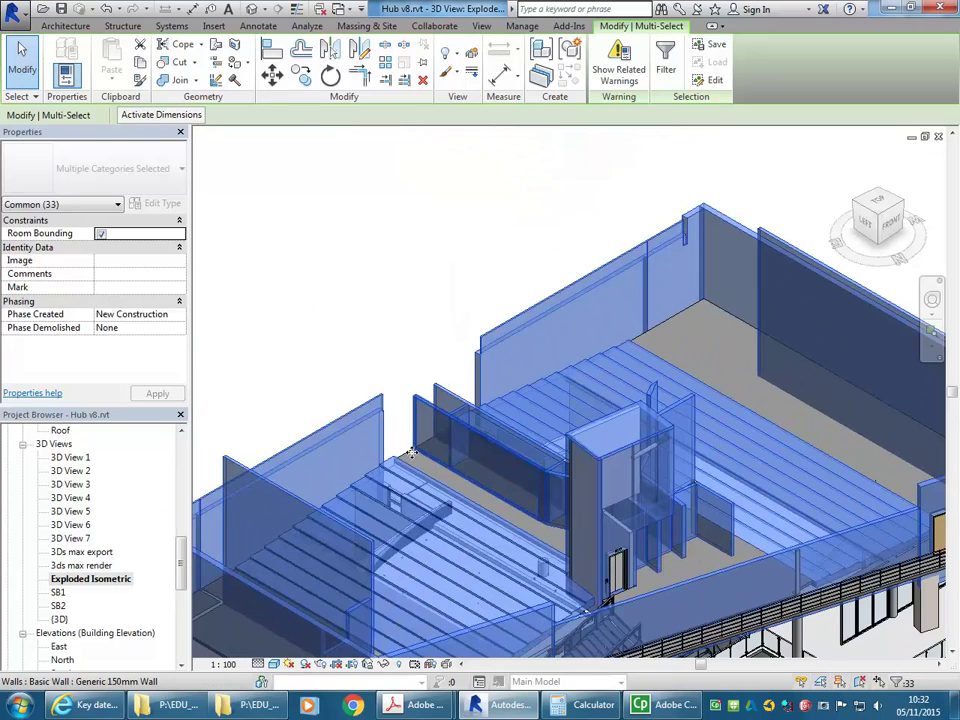
pyautogui.keyDown('ctrl'); pyautogui.click(407, 453); pyautogui.keyUp('ctrl')
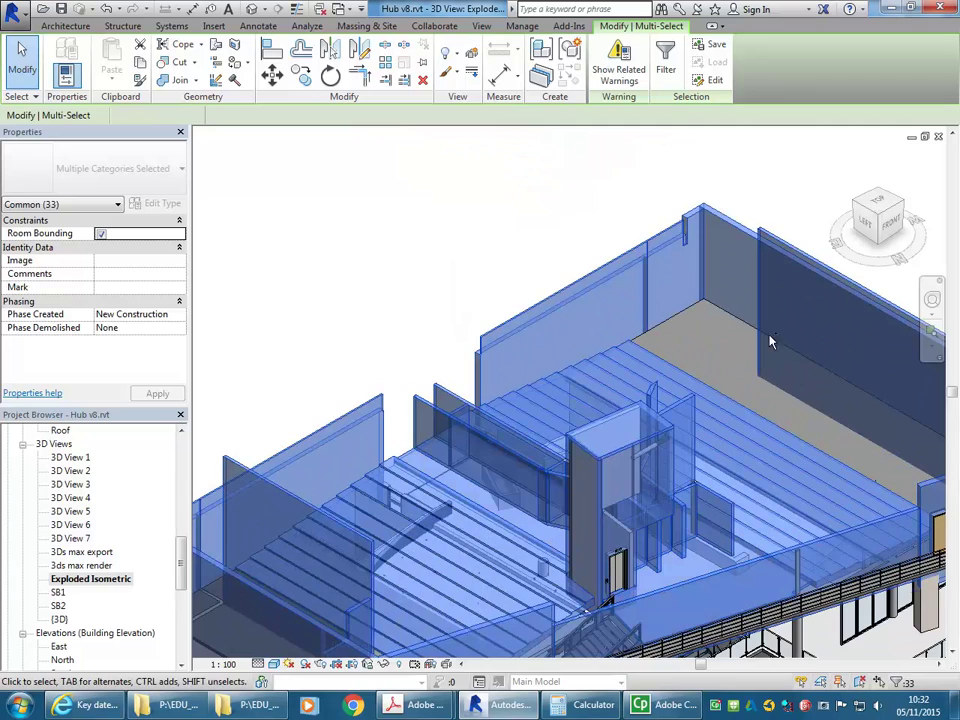
pyautogui.keyDown('ctrl'); pyautogui.click(673, 318); pyautogui.keyUp('ctrl')
# Displace the selected theatre level as one set and lift it to a Z displacement of about 21353.
pyautogui.scroll(-1, 674, 319)
pyautogui.scroll(-3, 470, 479)
pyautogui.scroll(4, 470, 479)
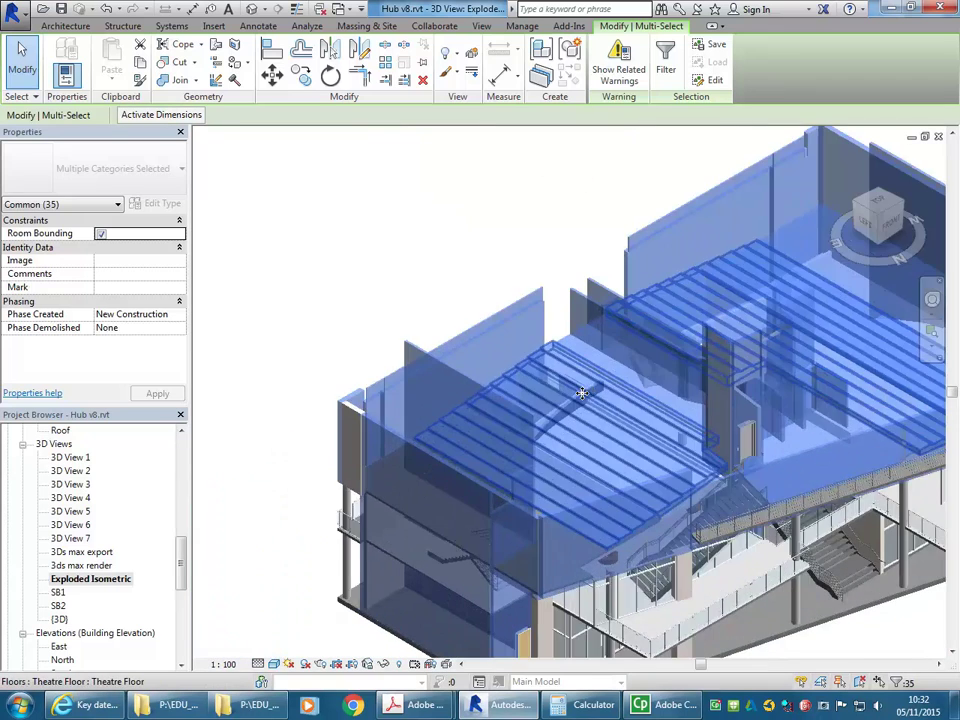
pyautogui.scroll(-3, 472, 342)
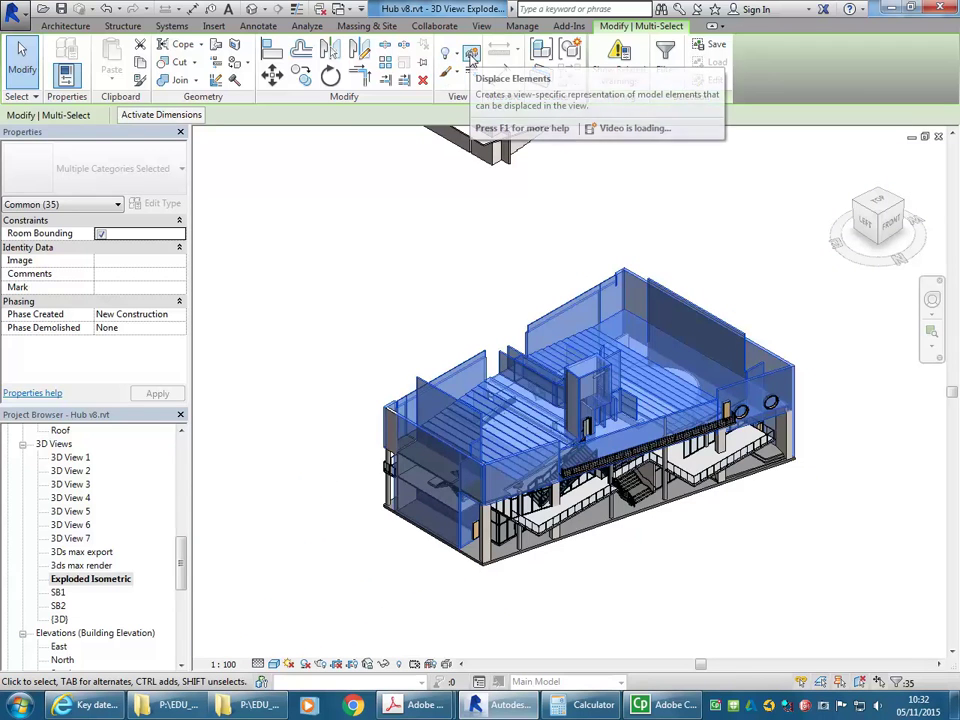
pyautogui.click(471, 55)
pyautogui.moveTo(510, 391); pyautogui.dragTo(500, 455, button='middle')
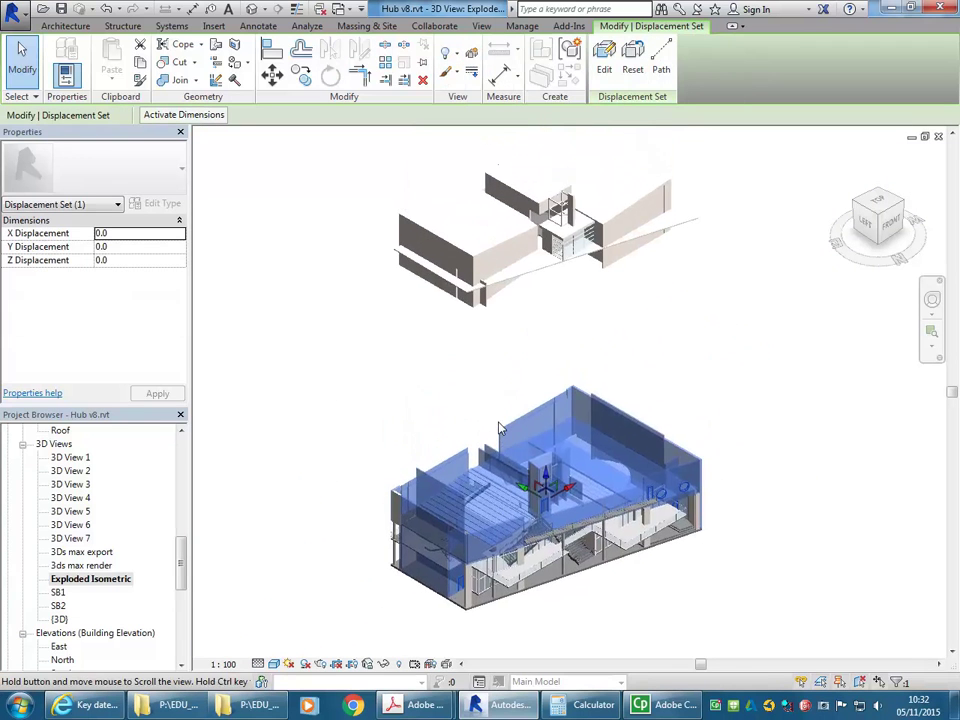
pyautogui.moveTo(548, 484); pyautogui.dragTo(548, 335)
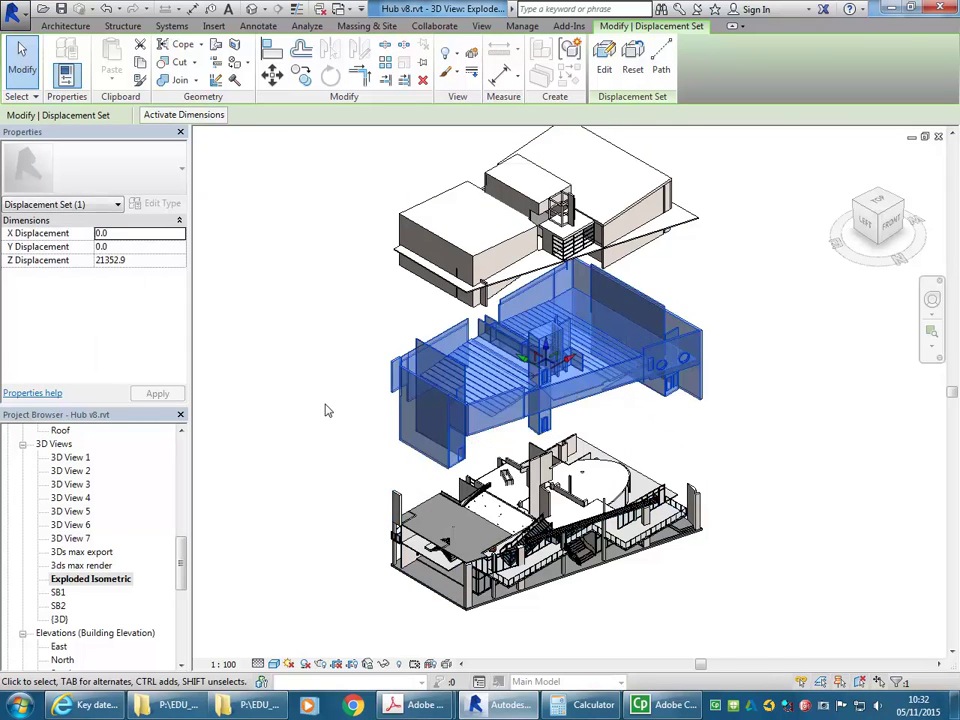
pyautogui.click(325, 410)
# Raise the roof displacement set vertically to widen the gap above the theatre level.
pyautogui.moveTo(323, 374); pyautogui.dragTo(300, 433, button='middle')
pyautogui.scroll(-1, 300, 428)
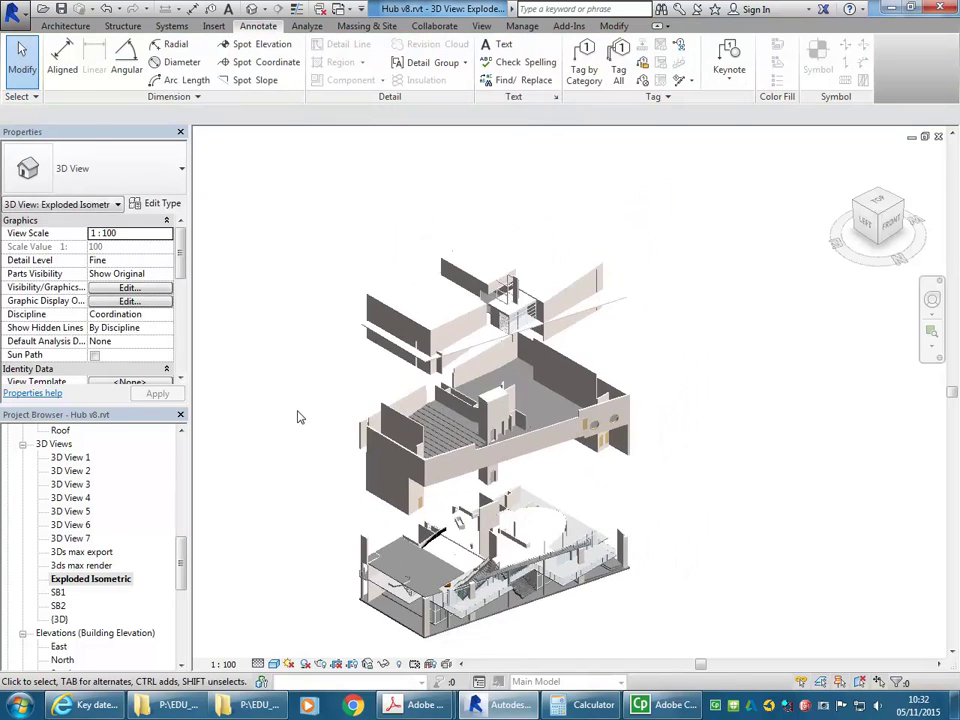
pyautogui.click(372, 343)
pyautogui.moveTo(493, 296); pyautogui.dragTo(493, 246)
# Raise the theatre level's displacement set to a Z displacement of about 25986.
pyautogui.click(408, 398)
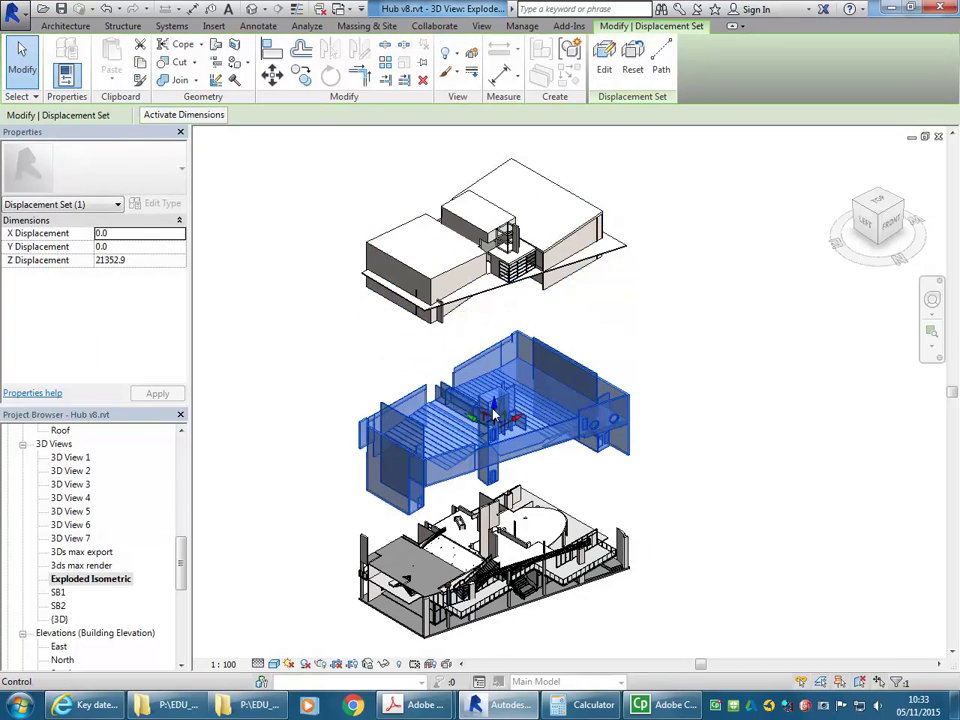
pyautogui.moveTo(495, 393); pyautogui.dragTo(495, 368)
pyautogui.click(490, 245)
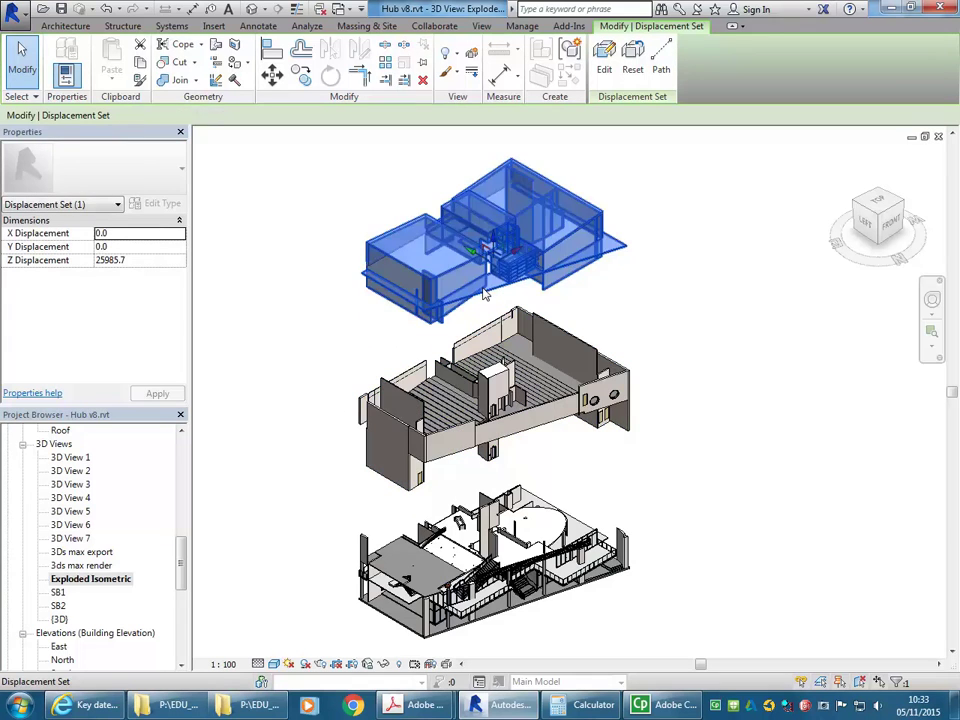
pyautogui.click(313, 480)
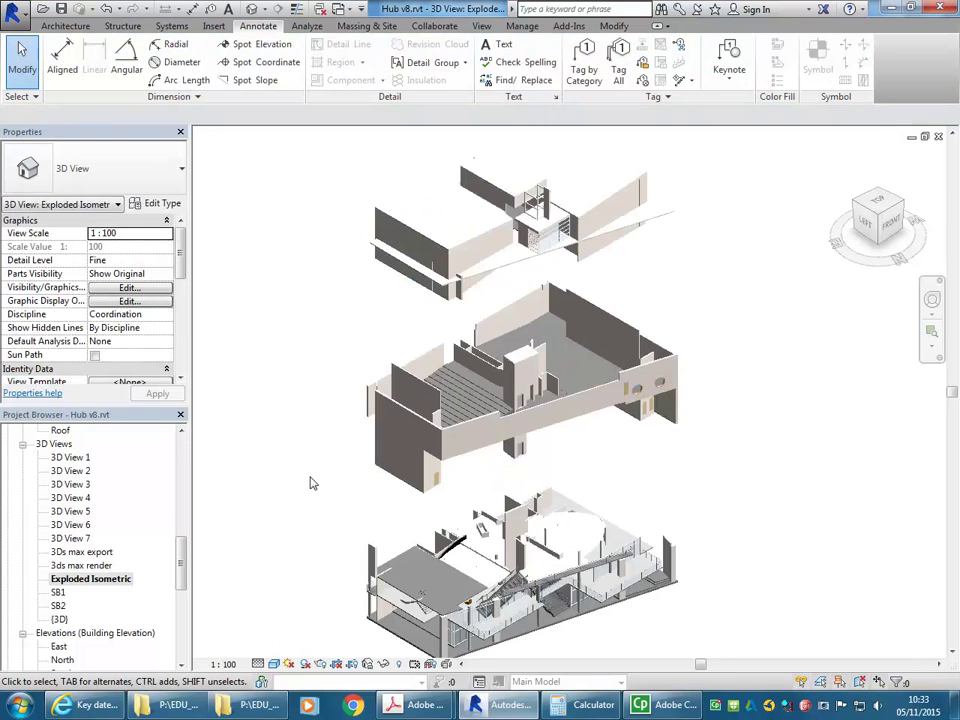
# Open the theatre level's displacement set for editing its elements.
pyautogui.scroll(1, 311, 483)
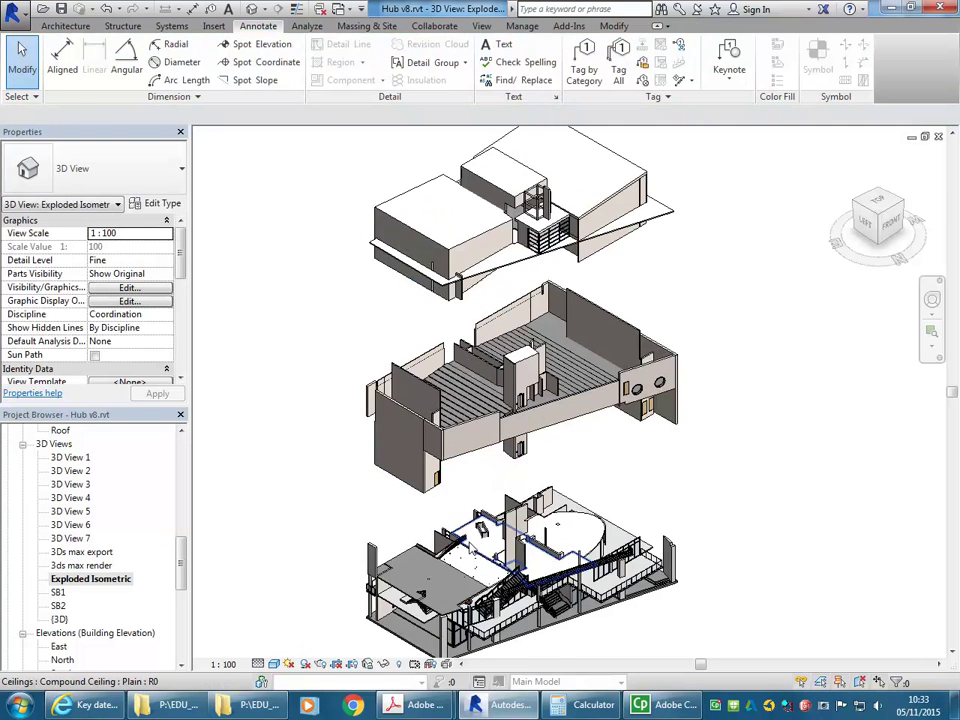
pyautogui.scroll(2, 470, 530)
pyautogui.scroll(2, 270, 424)
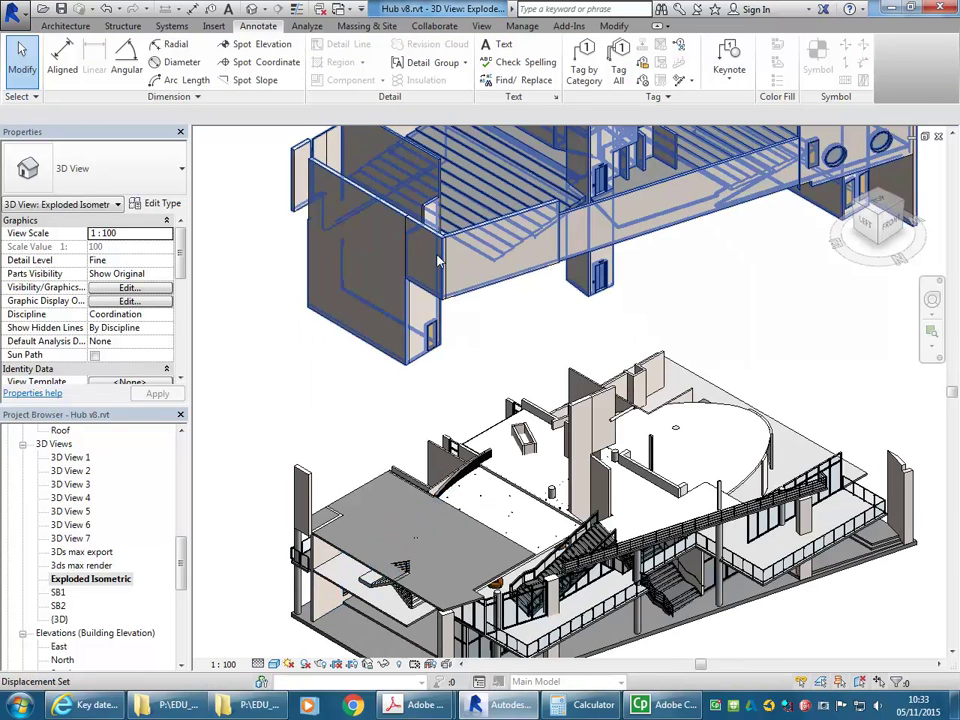
pyautogui.click(452, 293)
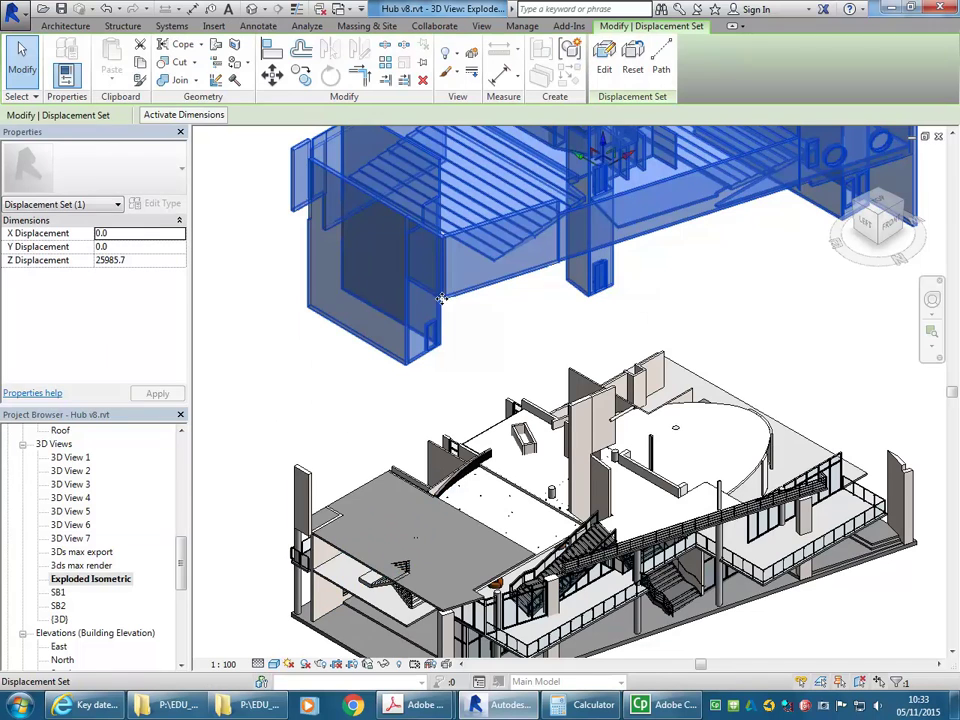
pyautogui.doubleClick(338, 242)
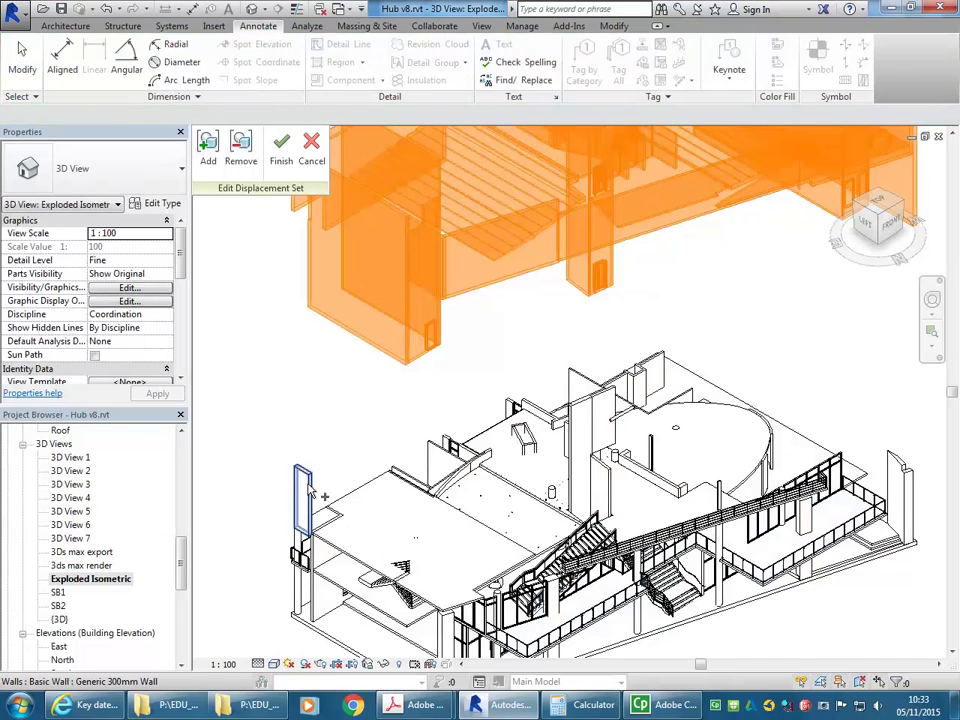
# Add the flat slab covering the stair and end rooms of the lower level to the theatre displacement set.
pyautogui.scroll(4, 590, 435)
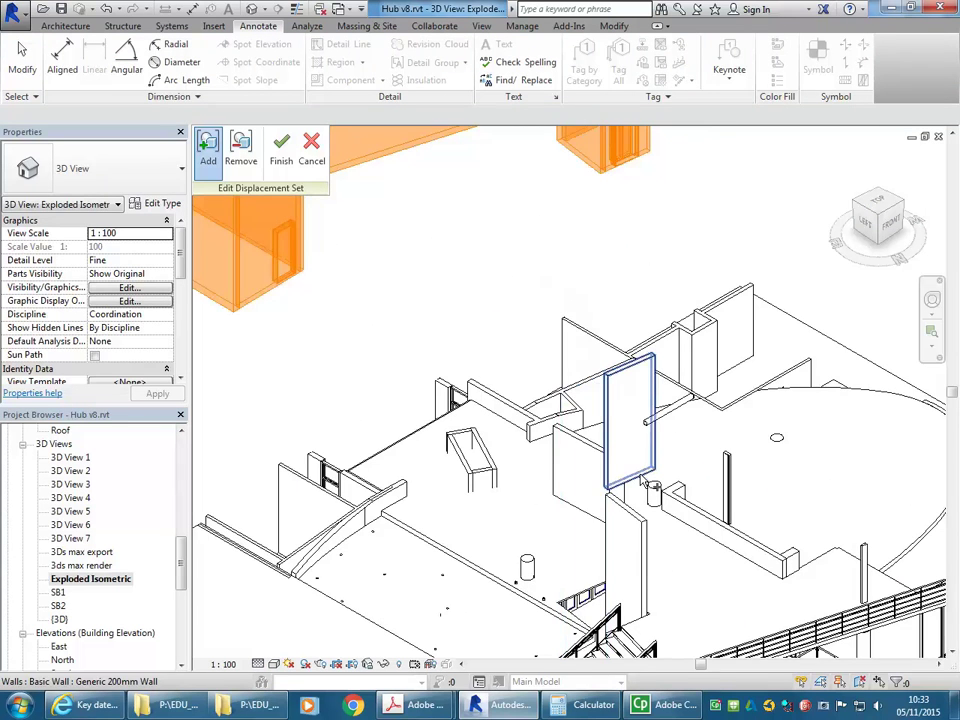
pyautogui.keyDown('shift'); pyautogui.moveTo(627, 368); pyautogui.dragTo(706, 478, button='middle'); pyautogui.keyUp('shift')
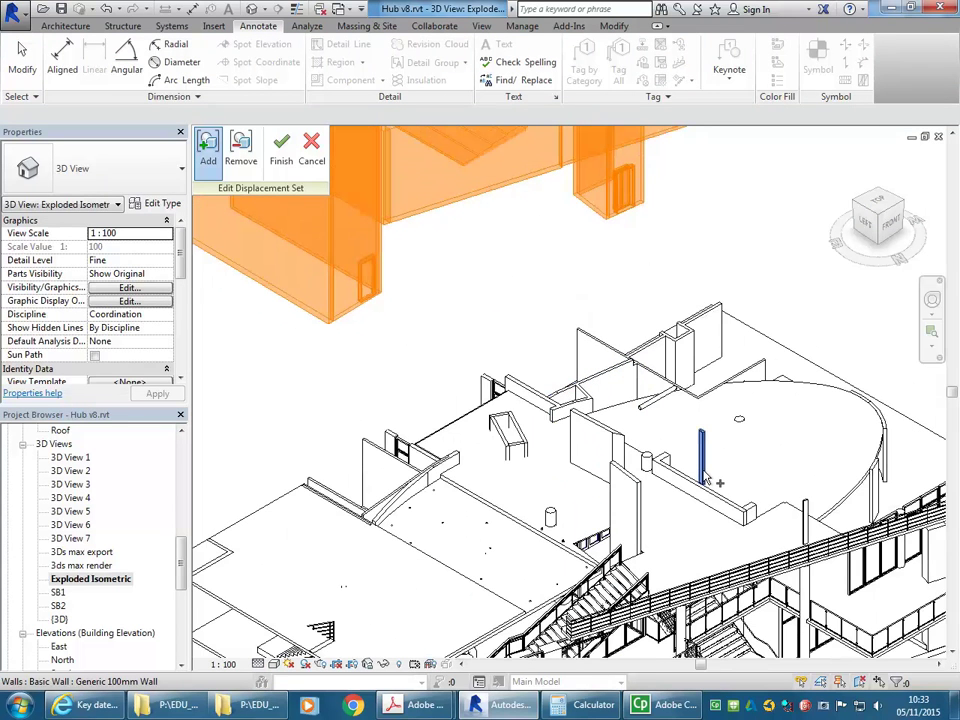
pyautogui.keyDown('shift'); pyautogui.moveTo(381, 482); pyautogui.dragTo(408, 511, button='middle'); pyautogui.keyUp('shift')
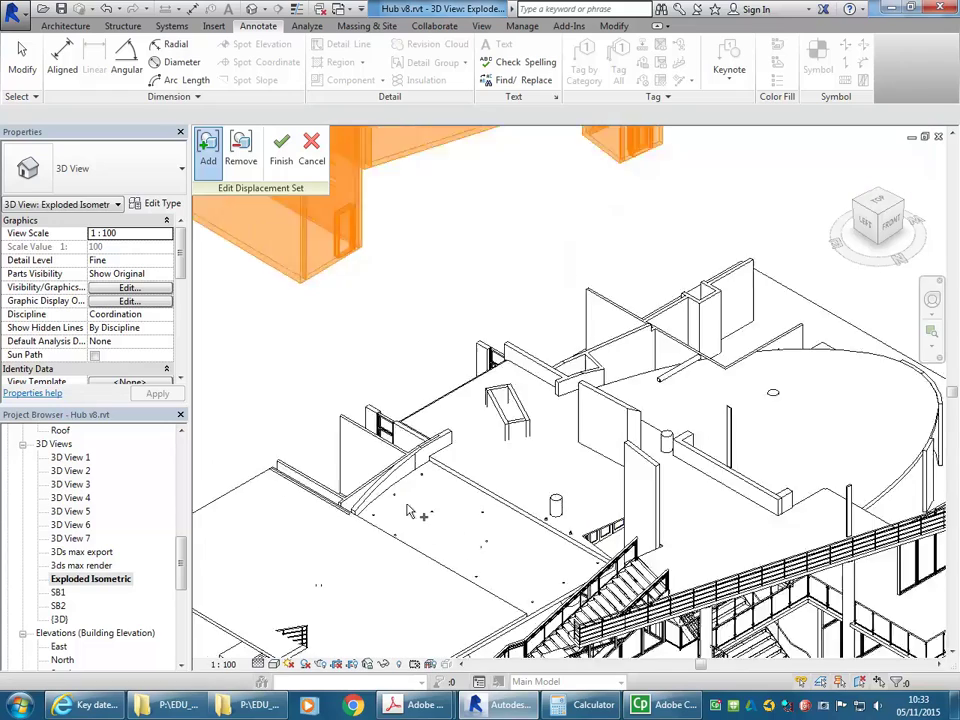
pyautogui.scroll(2, 408, 510)
pyautogui.scroll(-3, 521, 486)
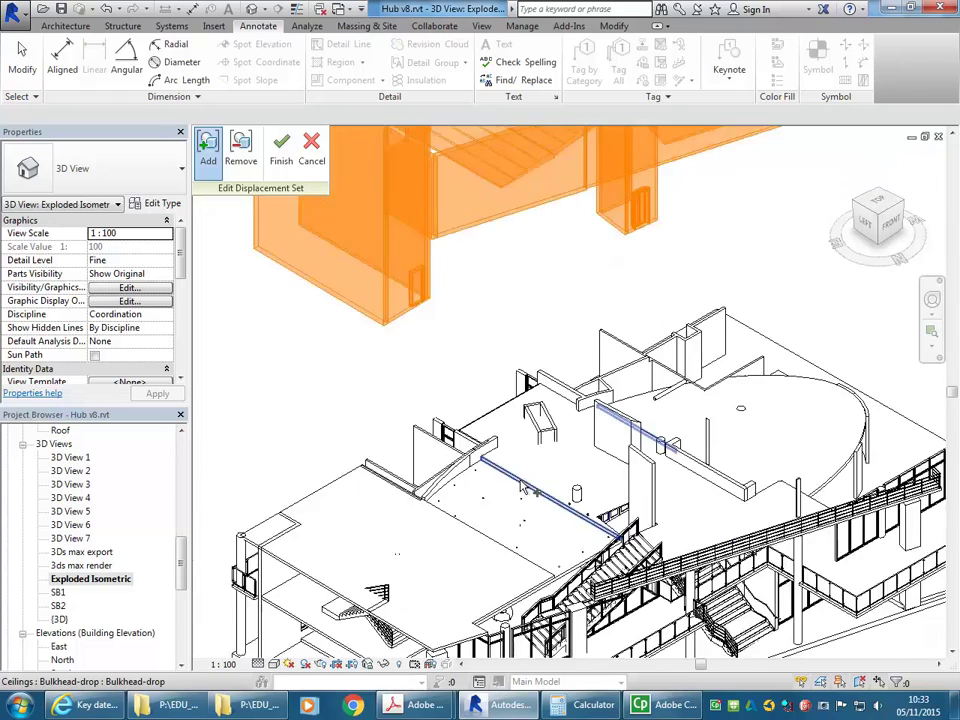
pyautogui.moveTo(520, 481); pyautogui.dragTo(505, 442, button='middle')
pyautogui.scroll(-1, 505, 443)
pyautogui.scroll(2, 449, 575)
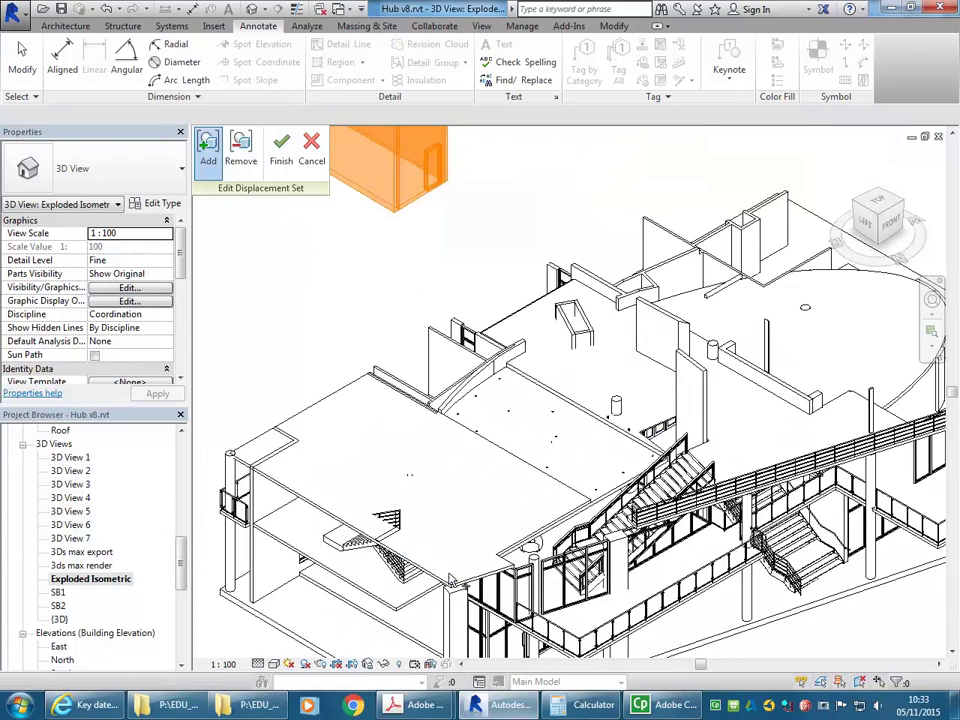
pyautogui.click(331, 434)
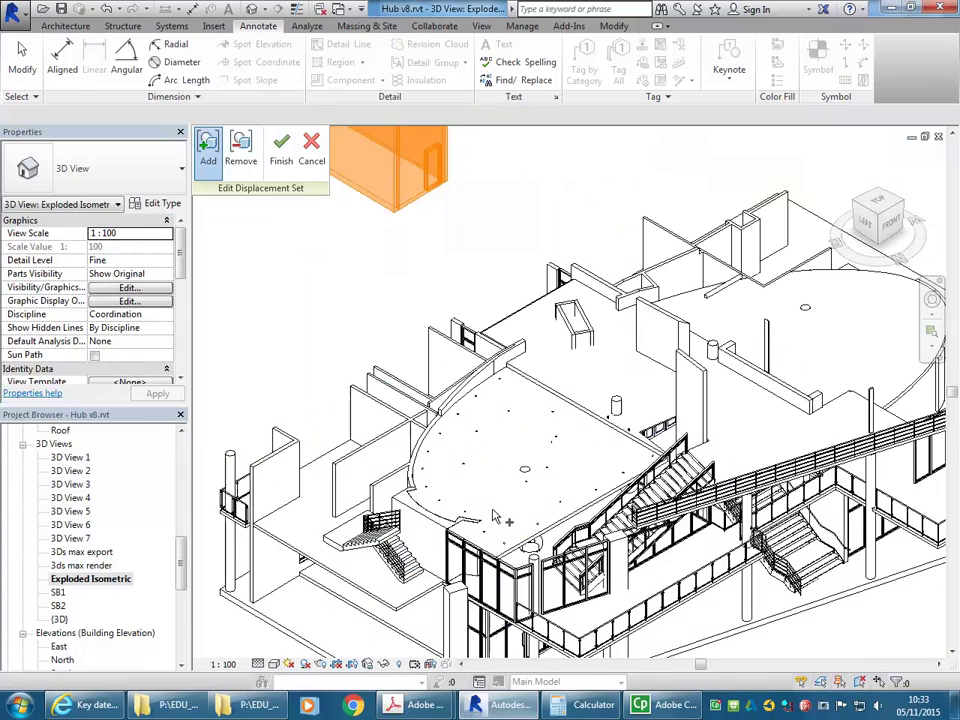
# Add the ceilings above the curved bar and the adjoining lobby to the theatre displacement set.
pyautogui.scroll(4, 428, 480)
pyautogui.click(430, 477)
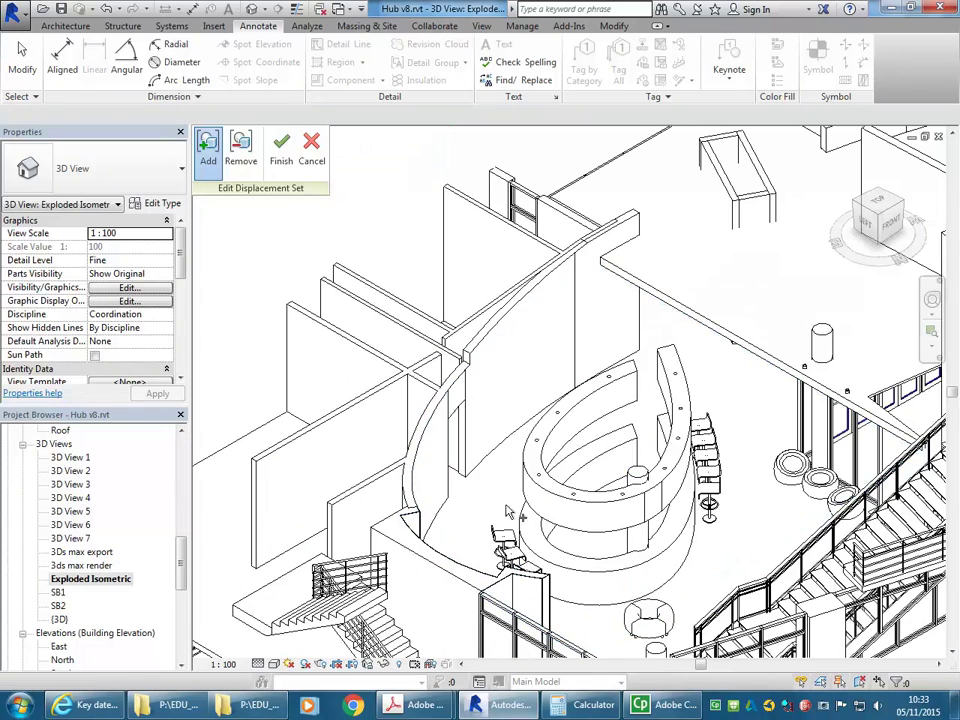
pyautogui.moveTo(578, 368); pyautogui.dragTo(474, 423, button='middle')
pyautogui.scroll(-5, 474, 423)
pyautogui.moveTo(712, 463); pyautogui.dragTo(576, 463, button='middle')
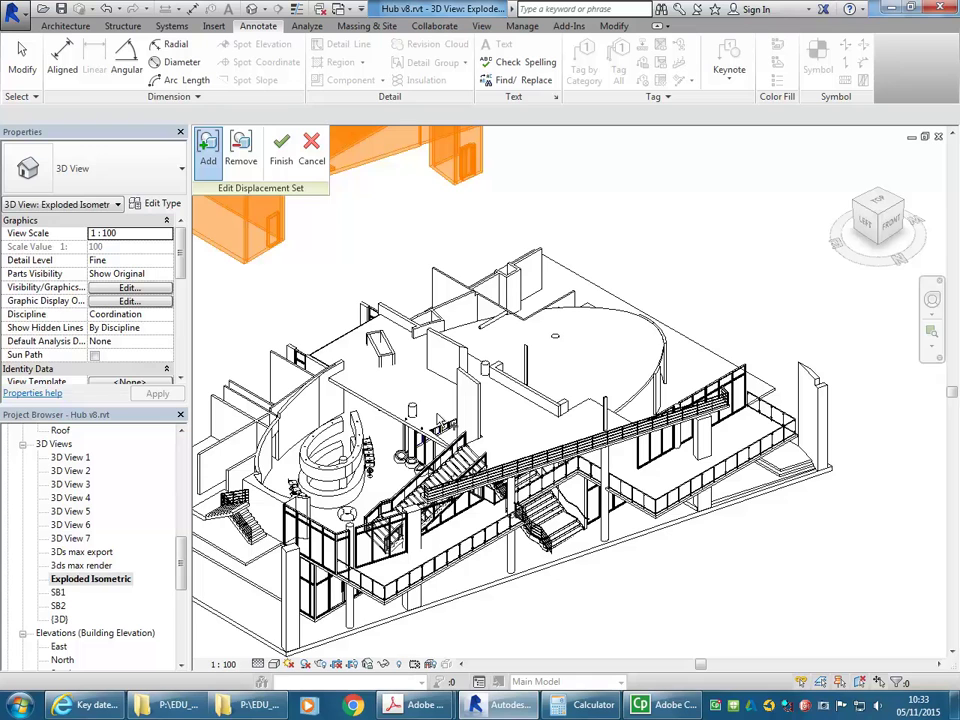
pyautogui.scroll(5, 434, 357)
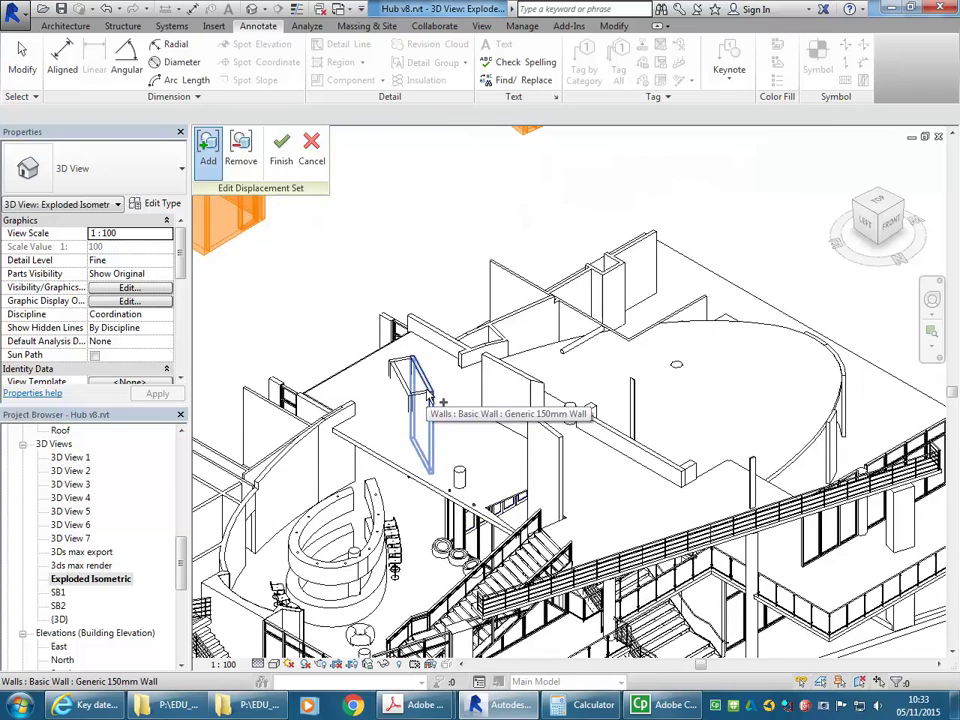
pyautogui.click(425, 480)
pyautogui.scroll(-2, 390, 402)
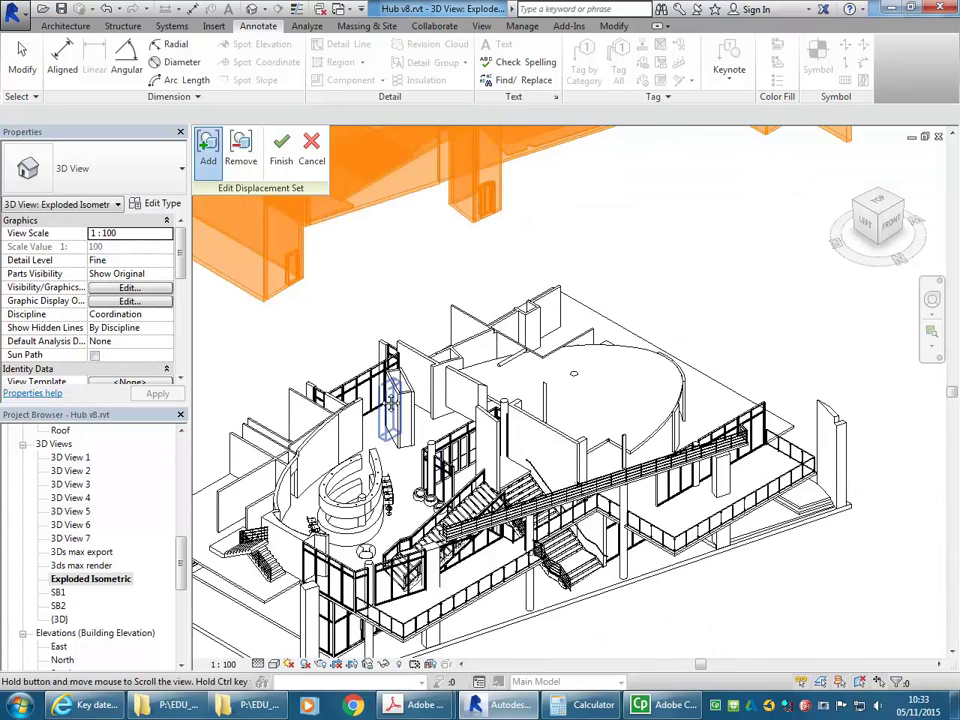
pyautogui.moveTo(390, 402); pyautogui.dragTo(419, 402, button='middle')
pyautogui.scroll(-4, 425, 405)
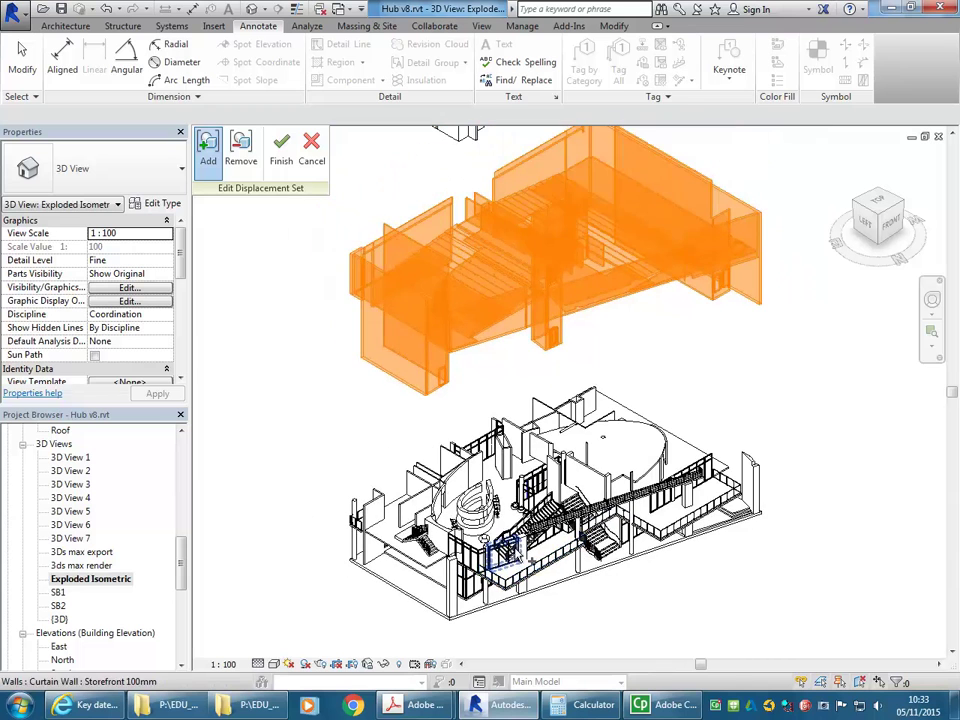
# Finish editing the theatre level's displacement set and clear the selection.
pyautogui.moveTo(636, 521); pyautogui.dragTo(613, 539, button='middle')
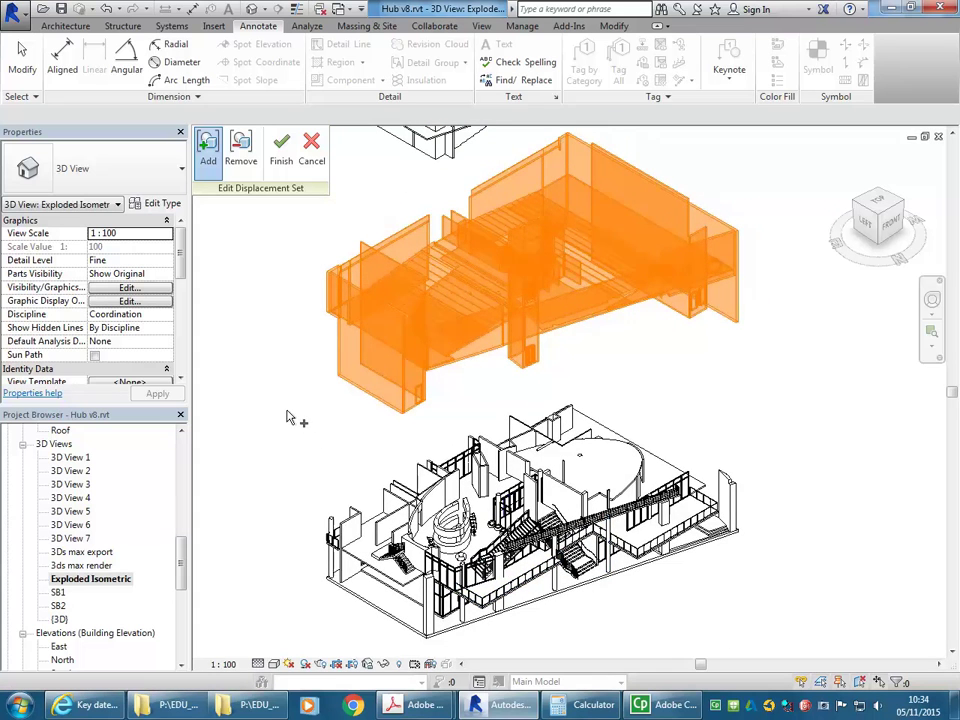
pyautogui.rightClick(296, 418)
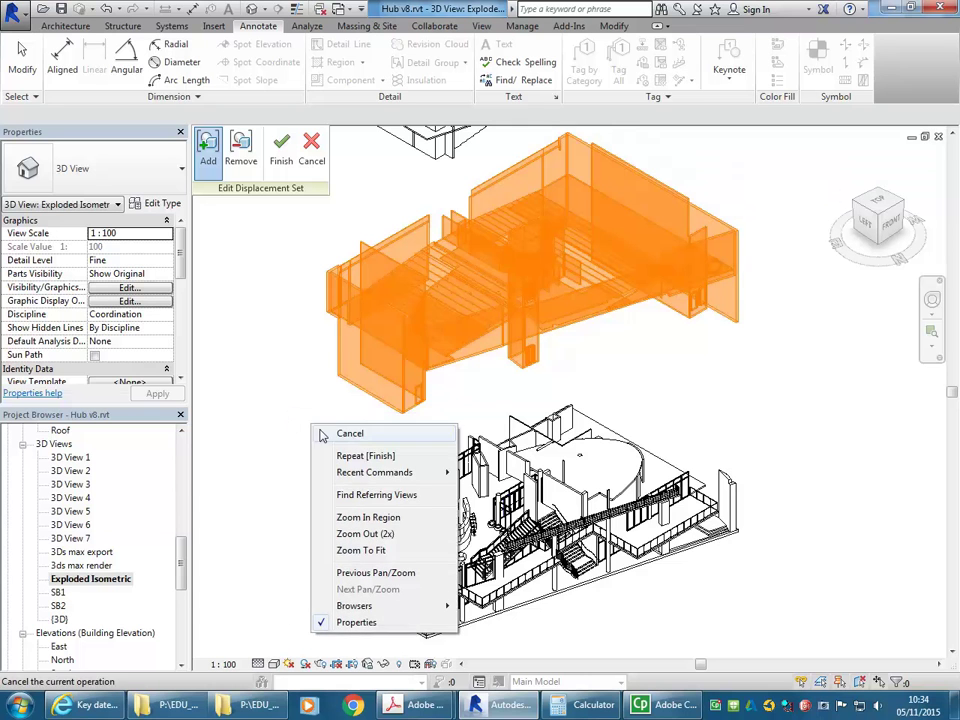
pyautogui.click(322, 433)
pyautogui.scroll(-1, 304, 436)
pyautogui.moveTo(304, 436); pyautogui.dragTo(303, 458, button='middle')
pyautogui.rightClick(298, 451)
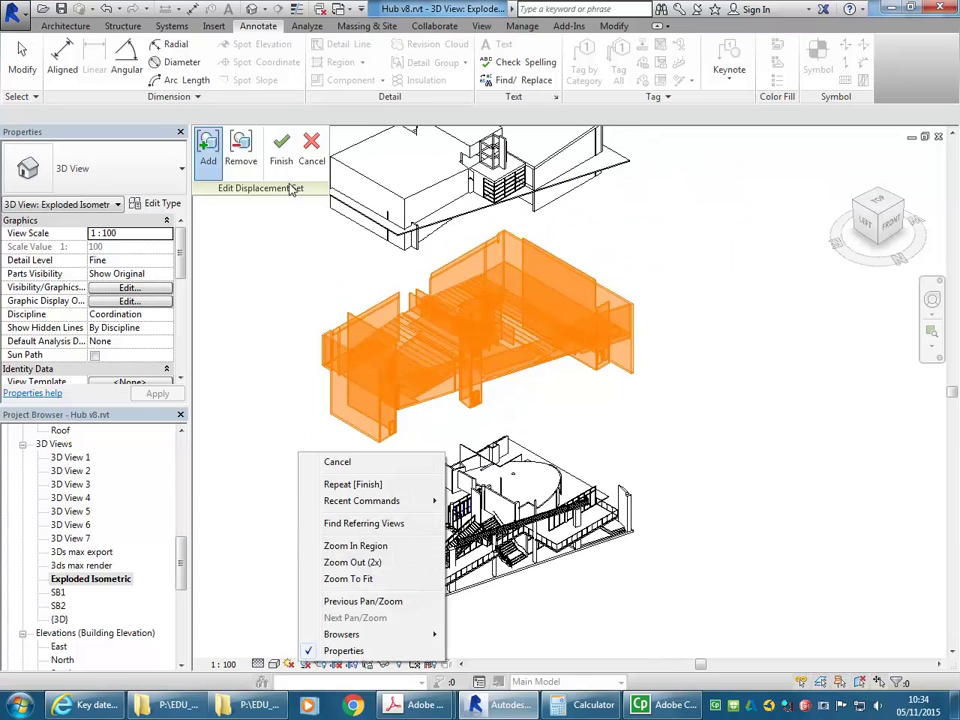
pyautogui.click(276, 161)
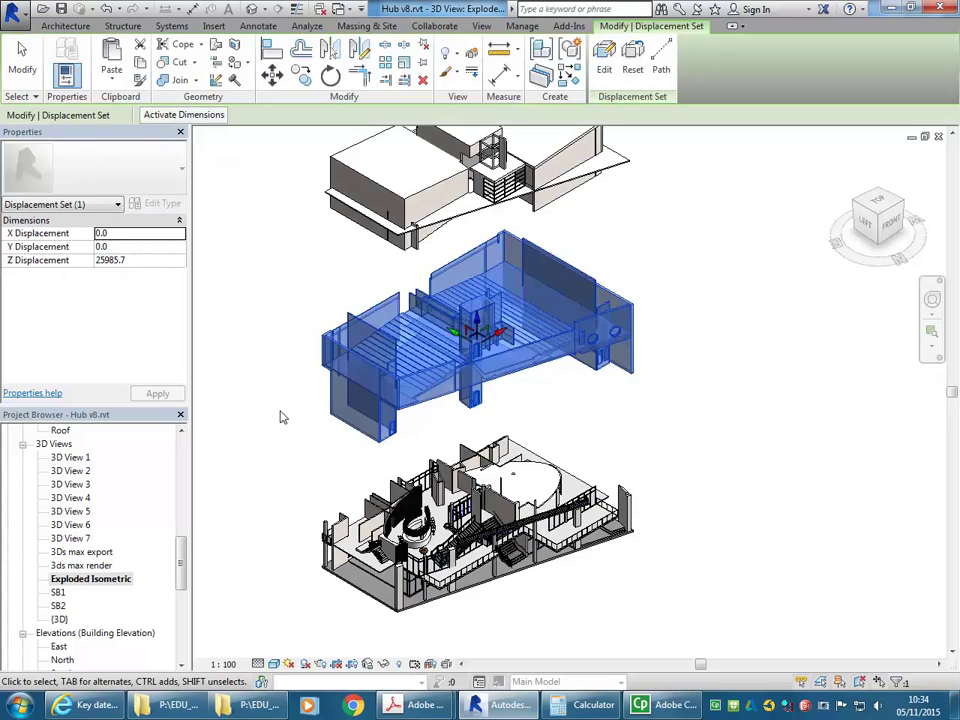
pyautogui.click(280, 365)
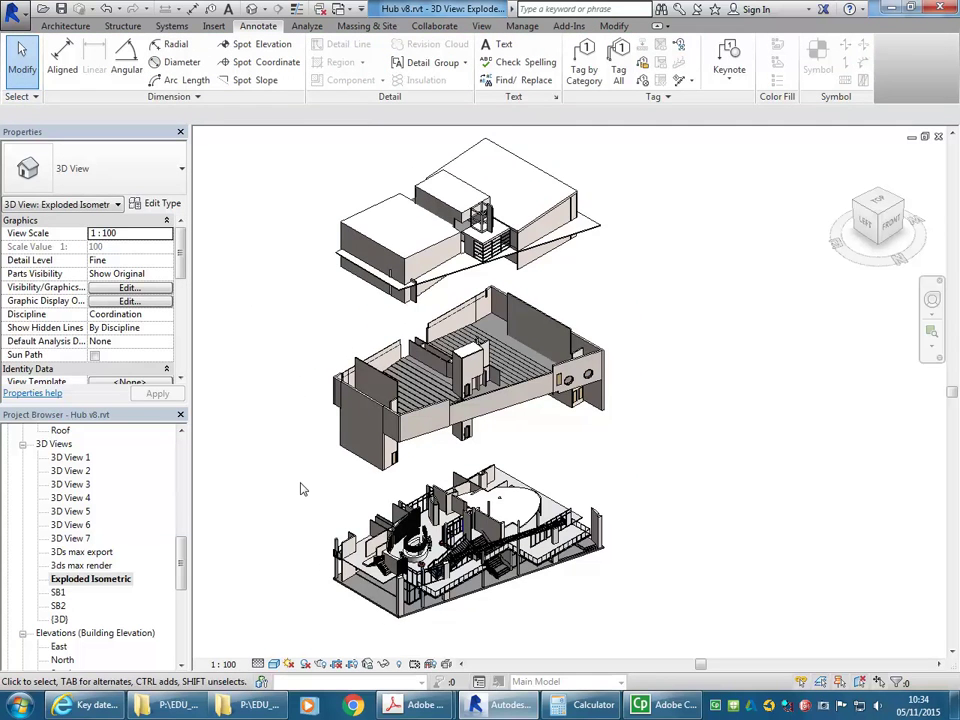
# Add displacement paths to the roof displacement set from the outer corners of the low roof and the wall corners beneath it.
pyautogui.scroll(3, 362, 558)
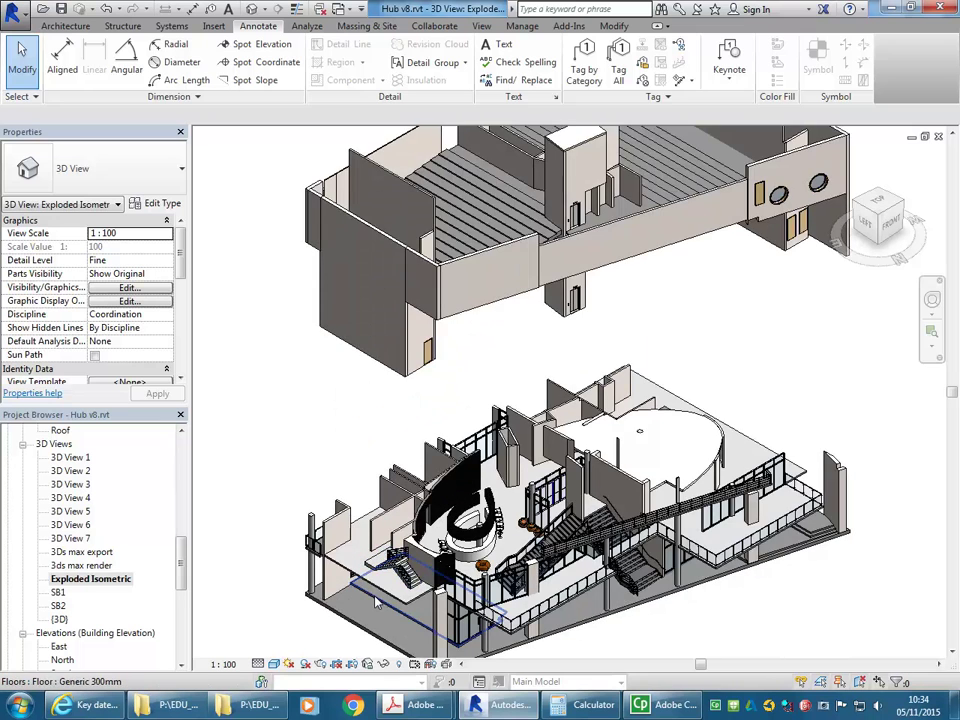
pyautogui.scroll(-2, 315, 440)
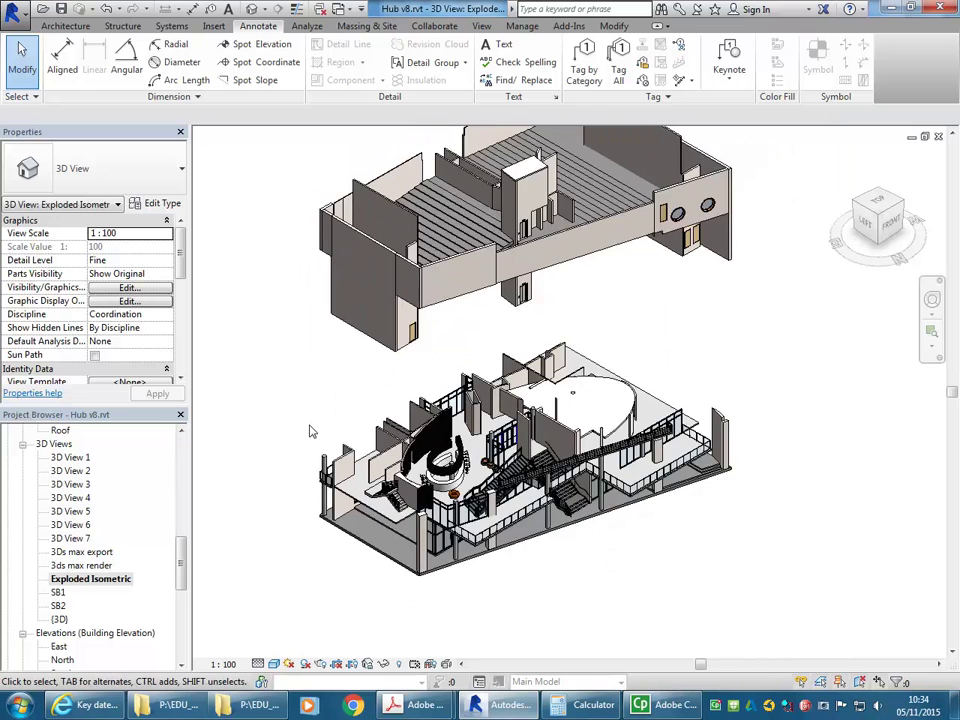
pyautogui.scroll(-2, 300, 480)
pyautogui.scroll(-2, 285, 455)
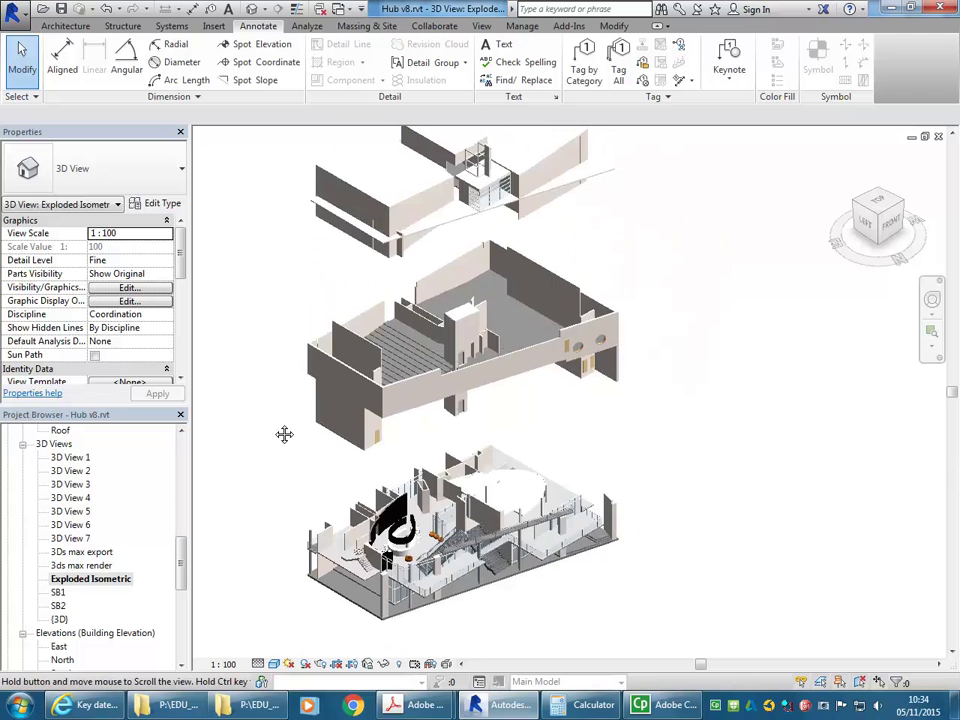
pyautogui.moveTo(284, 434); pyautogui.dragTo(302, 462, button='middle')
pyautogui.moveTo(287, 371); pyautogui.dragTo(287, 385, button='middle')
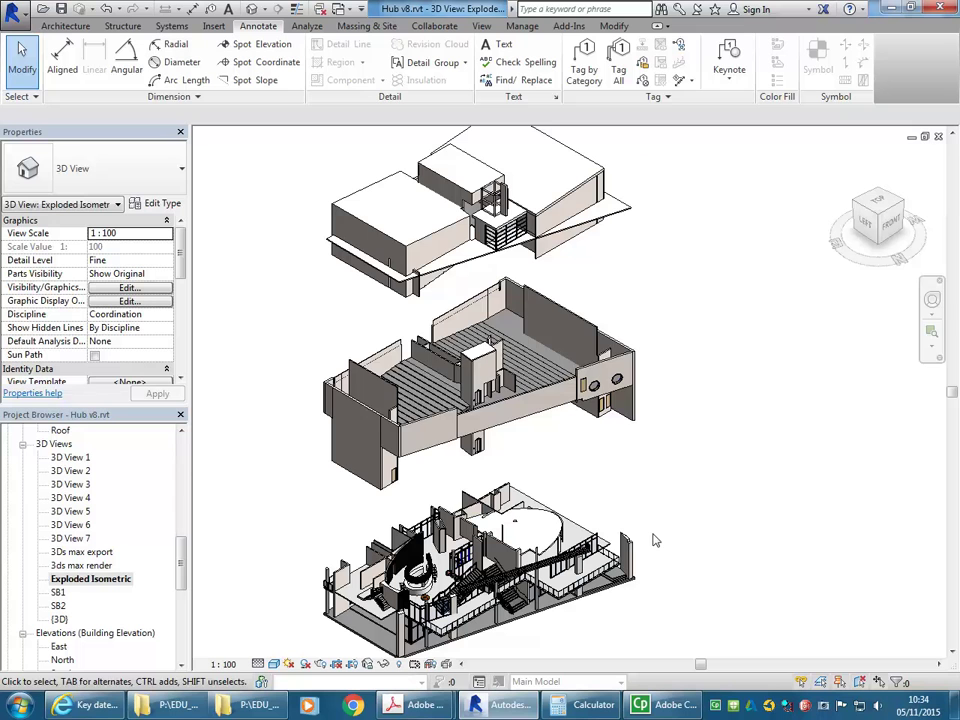
pyautogui.click(585, 232)
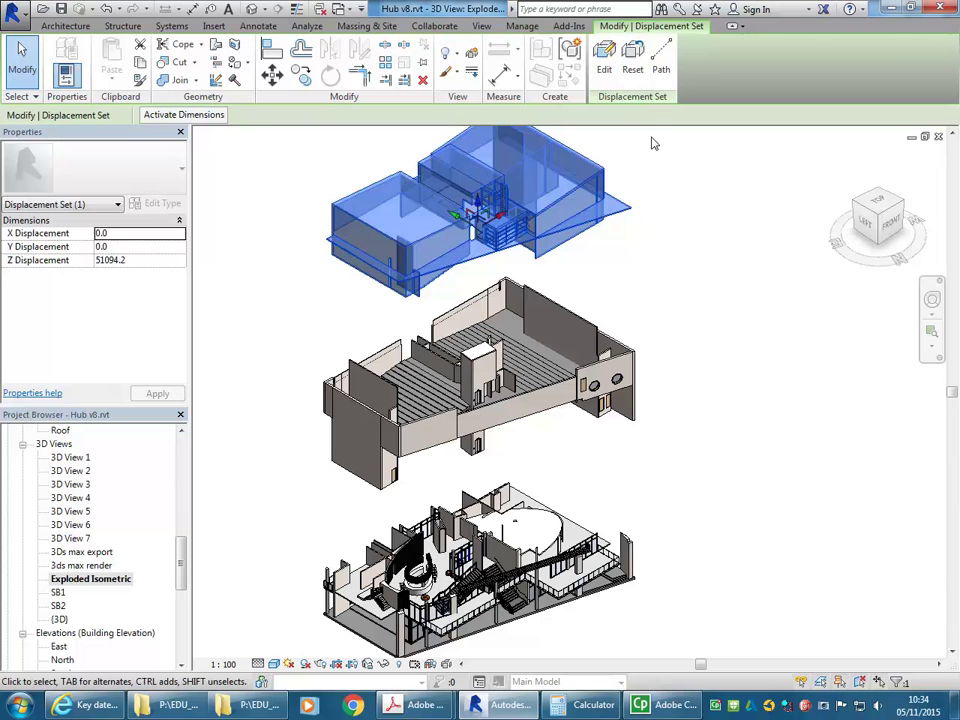
pyautogui.click(661, 62)
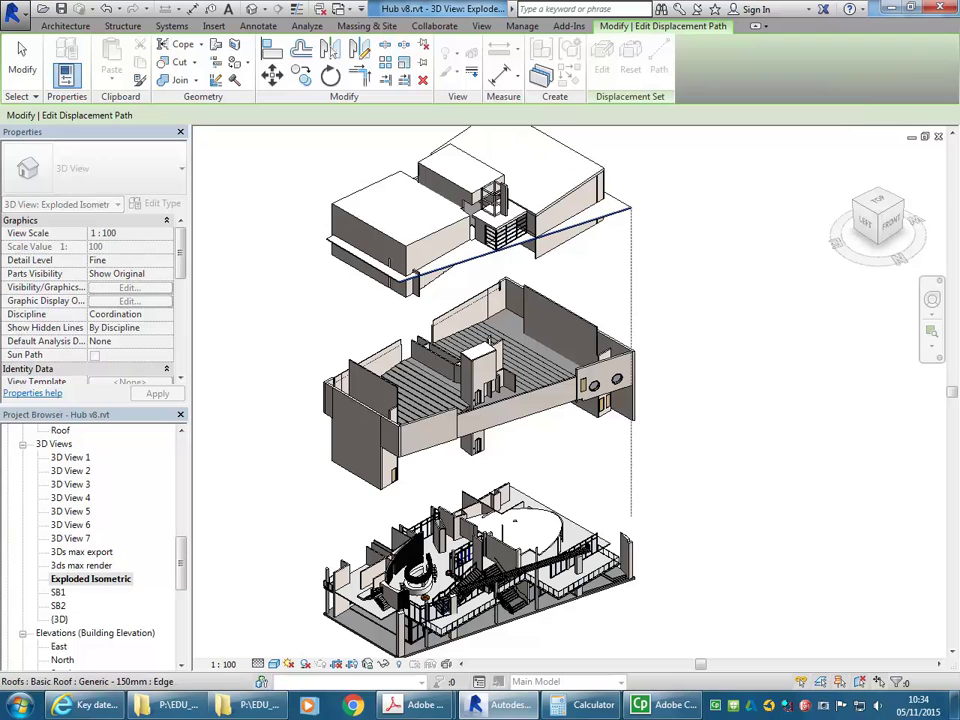
pyautogui.click(631, 209)
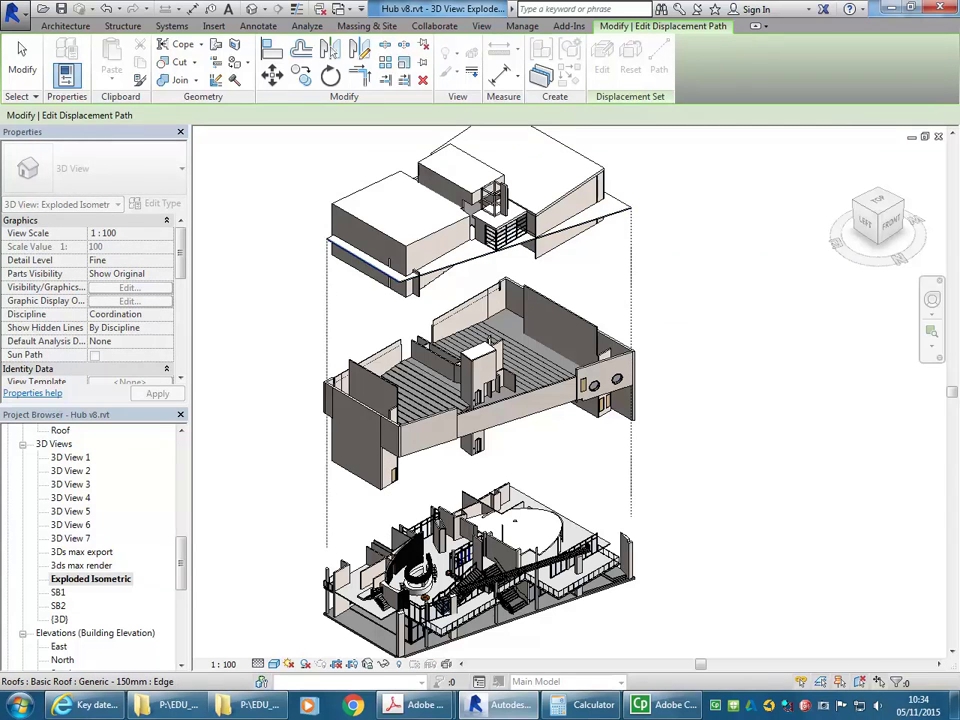
pyautogui.click(327, 208)
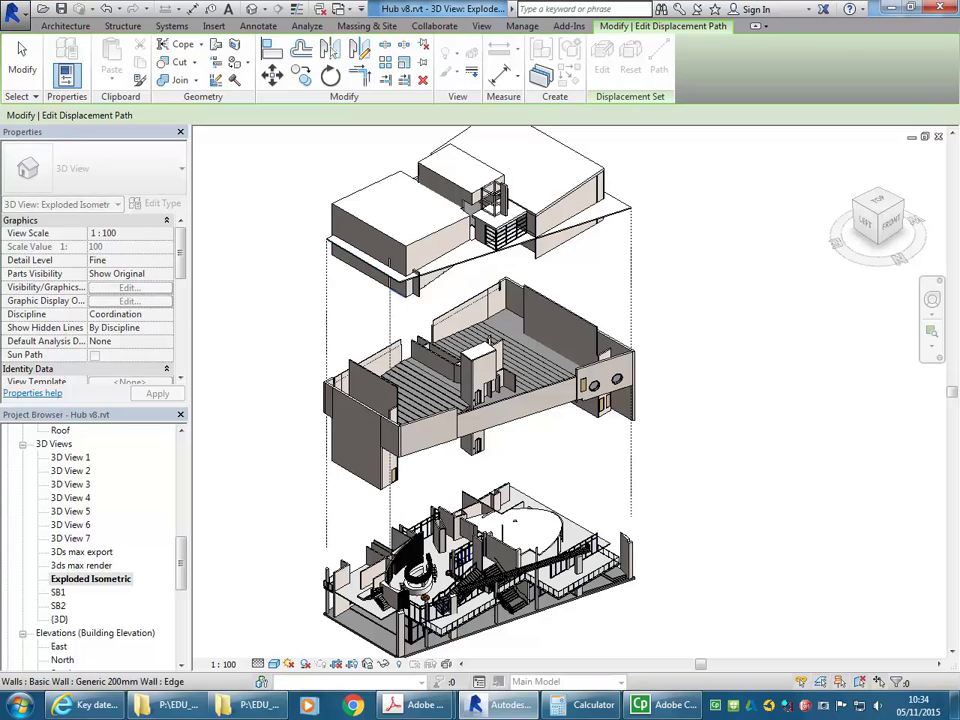
pyautogui.click(405, 295)
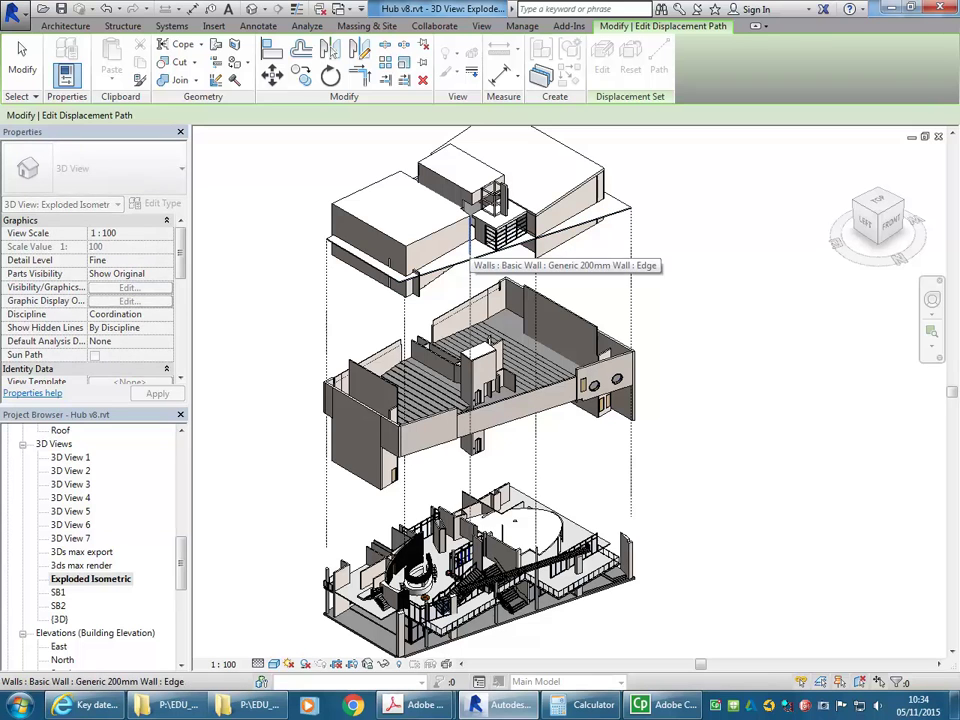
# Add displacement paths from the rear corners of the two large upper roofs, and end the path command.
pyautogui.moveTo(550, 283); pyautogui.dragTo(550, 335, button='middle')
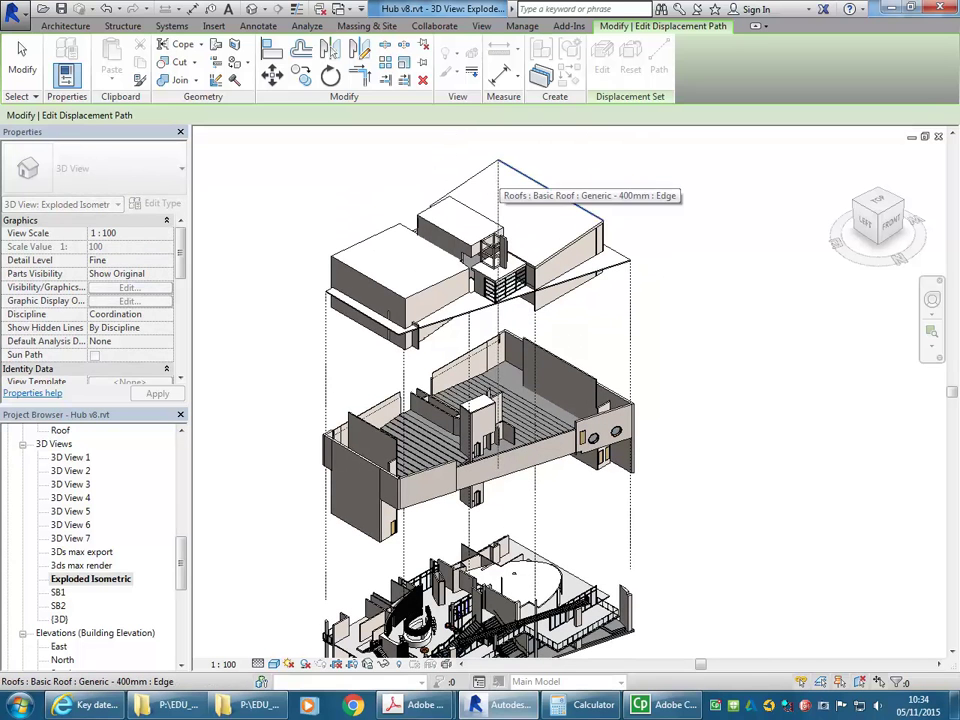
pyautogui.scroll(-1, 734, 400)
pyautogui.moveTo(734, 400); pyautogui.dragTo(727, 391, button='middle')
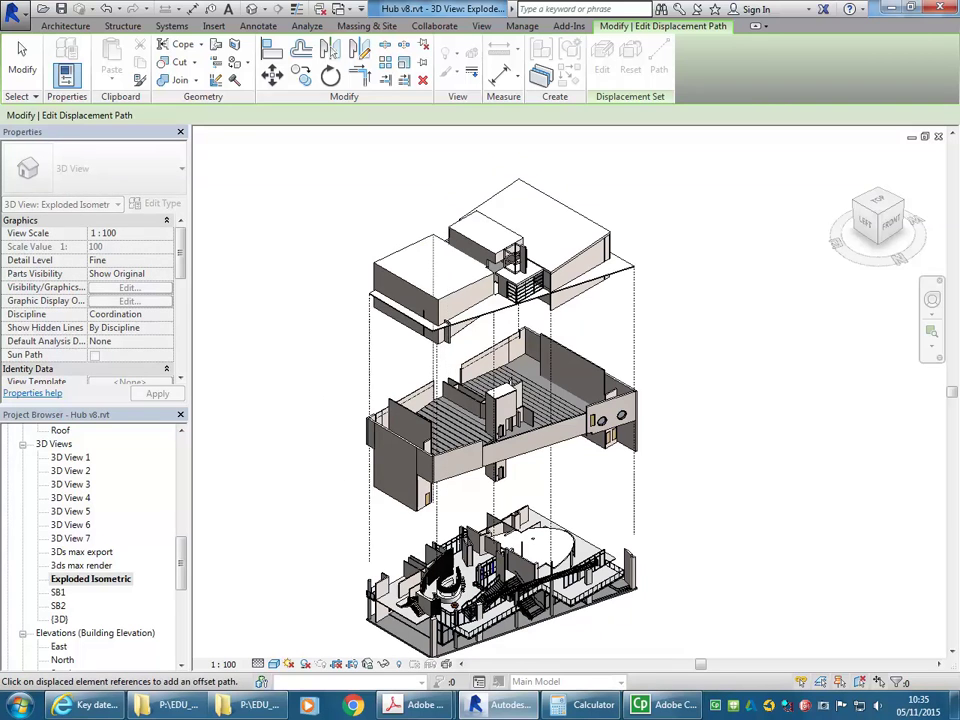
pyautogui.rightClick(360, 195)
pyautogui.click(380, 203)
pyautogui.scroll(-2, 306, 300)
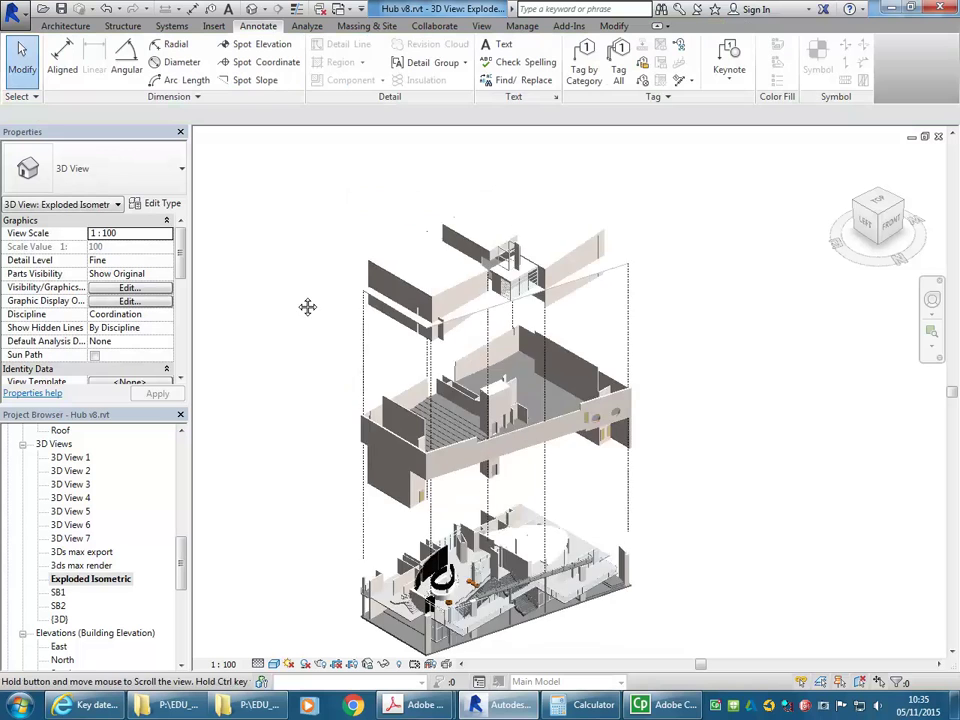
pyautogui.scroll(2, 303, 294)
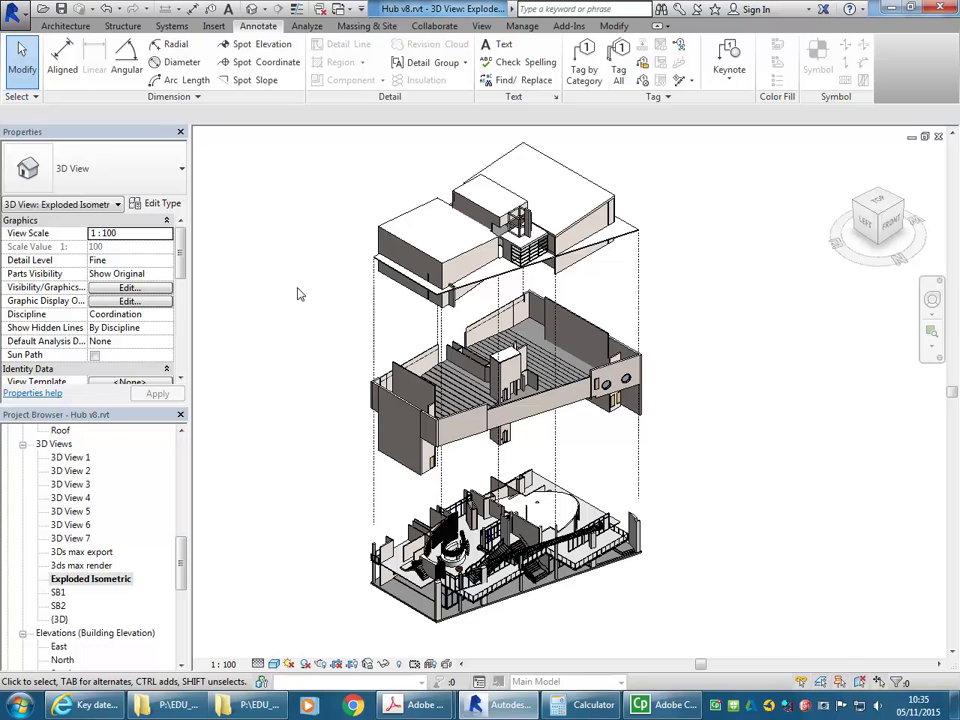
# Turn on shadows in the exploded view and disable Ground Plane at Level in the sun settings.
pyautogui.click(306, 664)
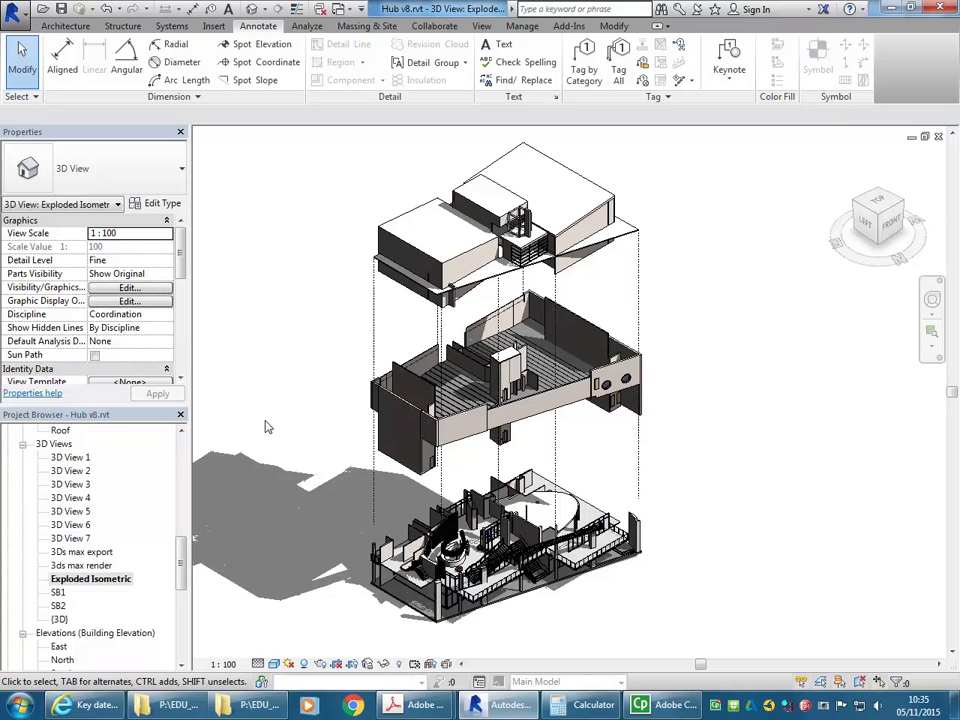
pyautogui.moveTo(265, 427); pyautogui.dragTo(303, 421, button='middle')
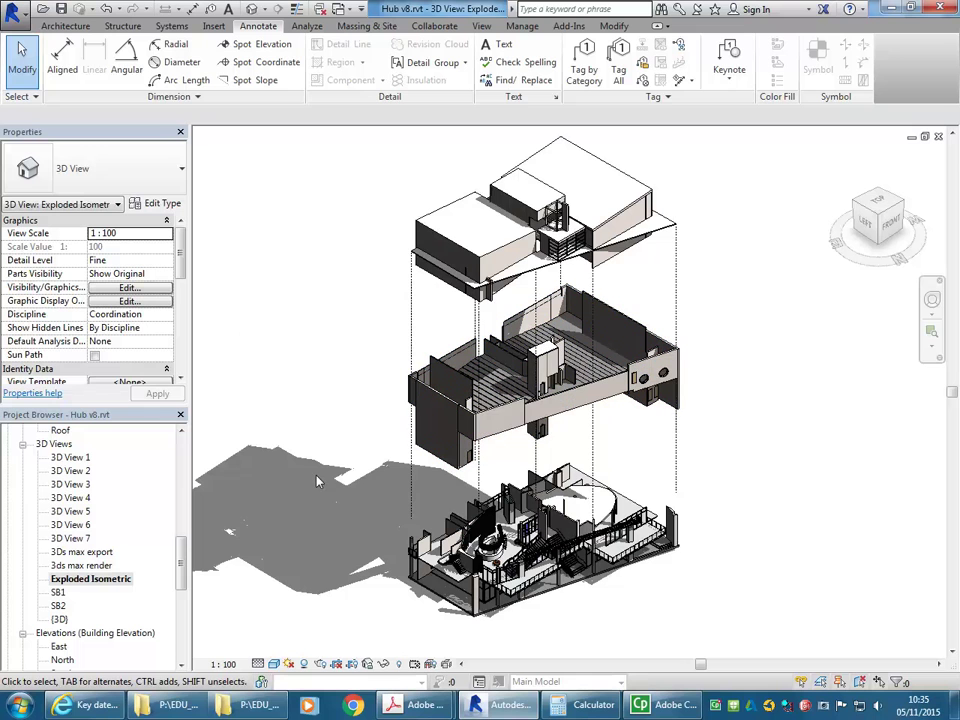
pyautogui.click(289, 664)
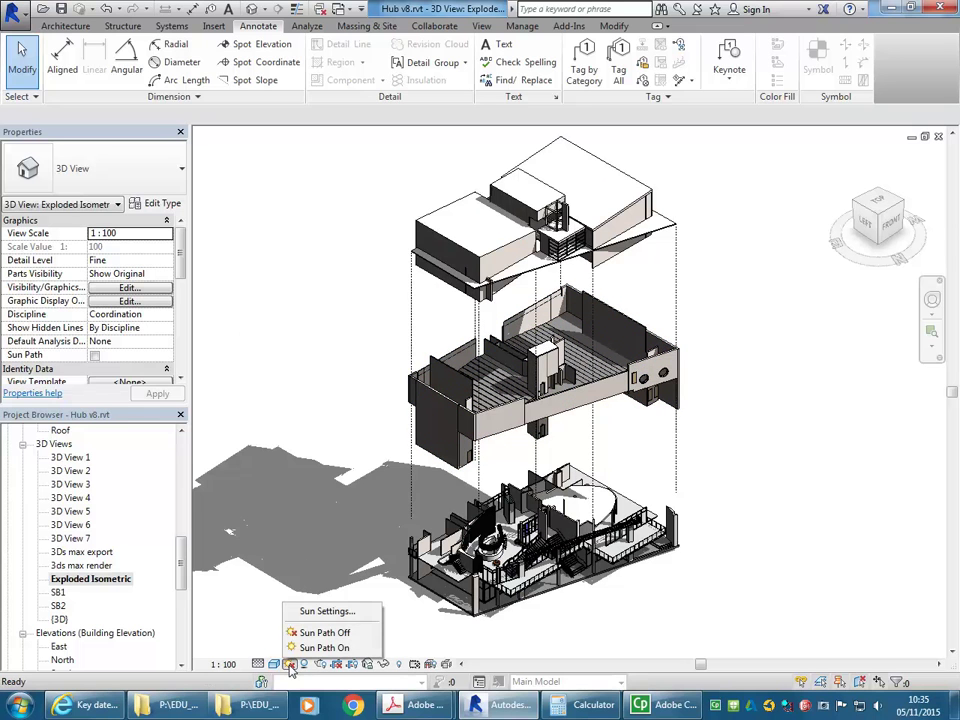
pyautogui.click(309, 612)
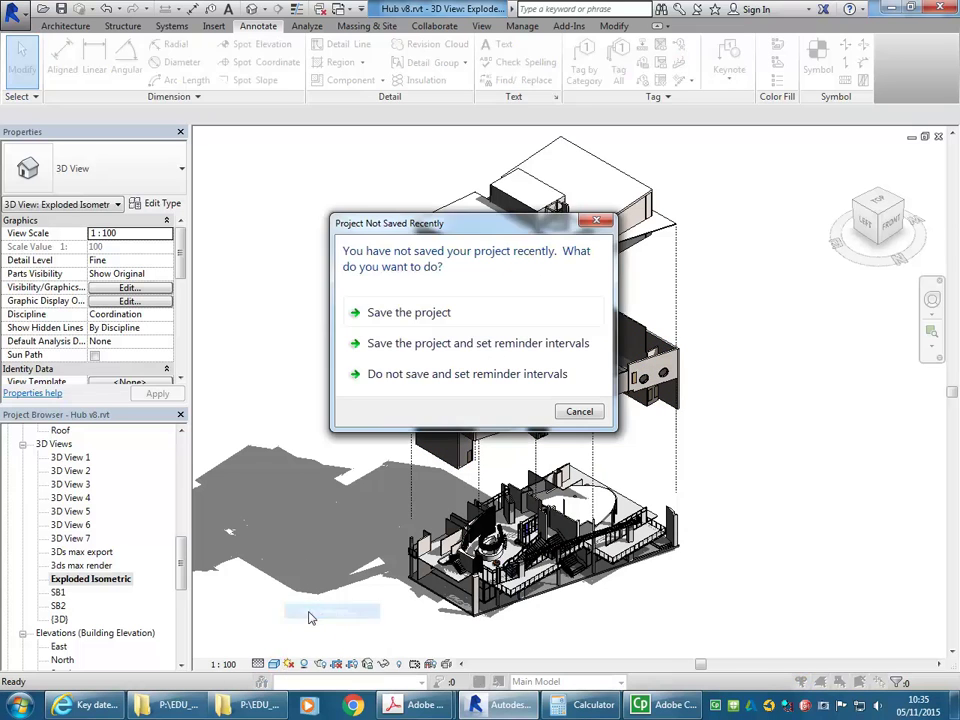
pyautogui.click(587, 413)
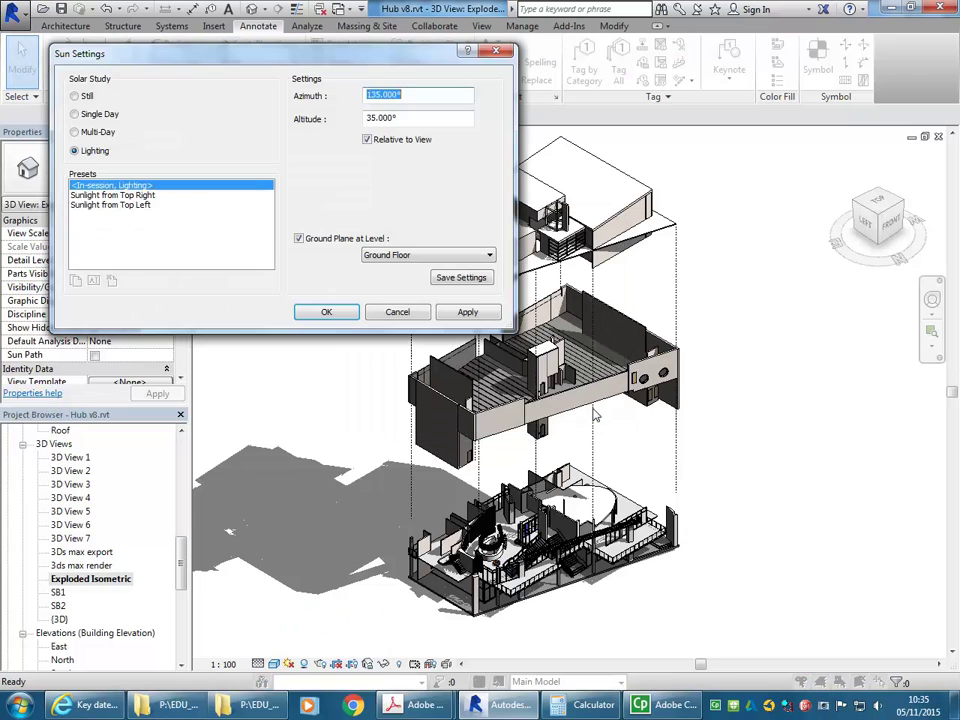
pyautogui.click(298, 239)
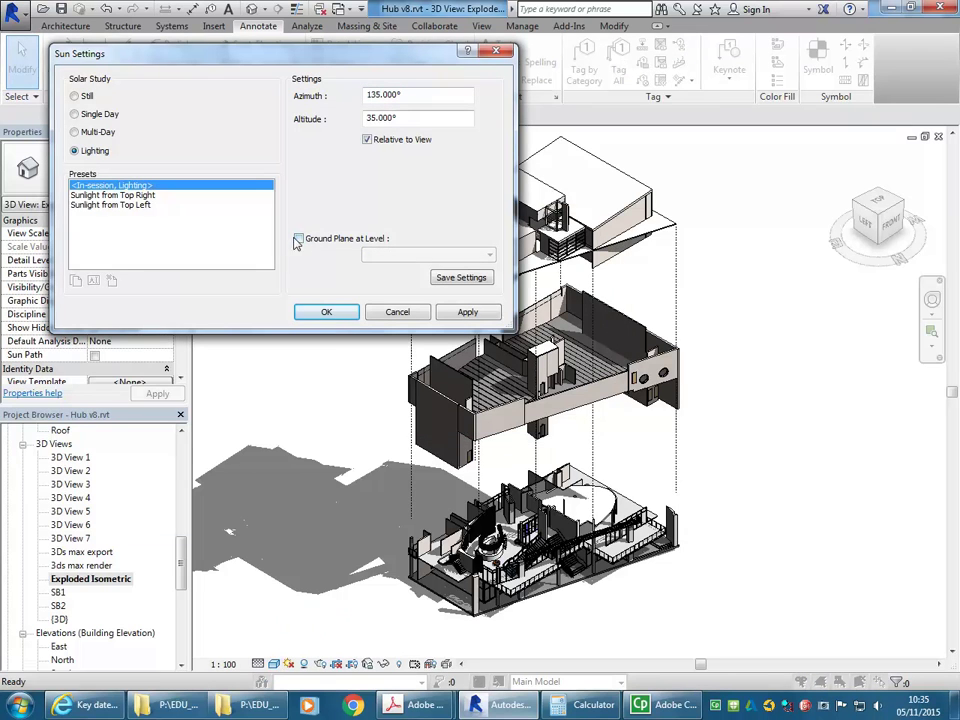
pyautogui.click(325, 313)
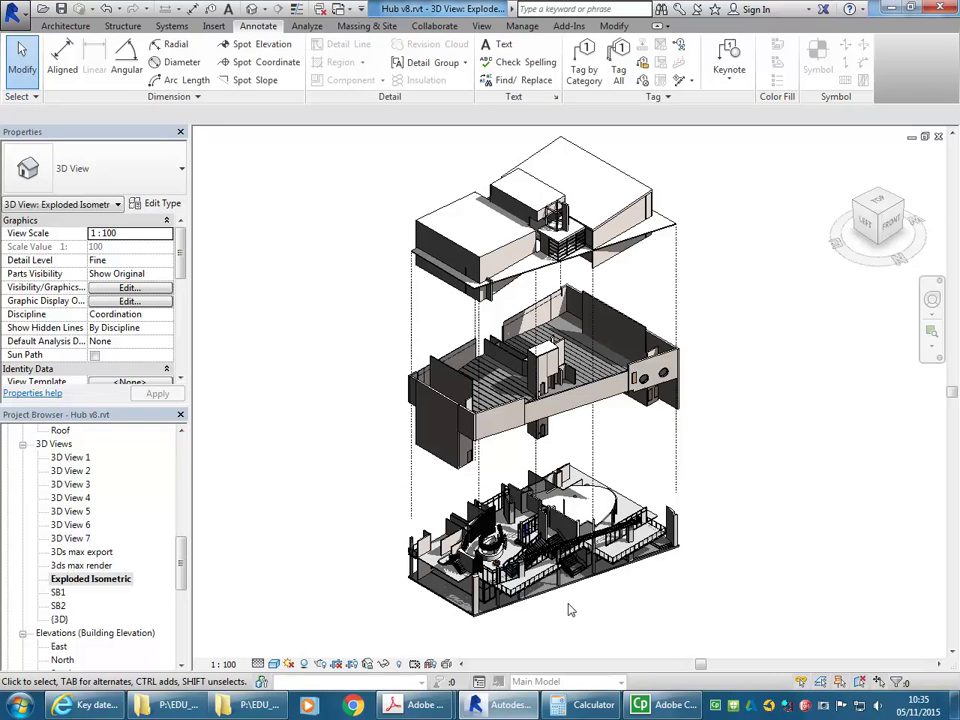
# Turn off shadows in the exploded view.
pyautogui.click(305, 664)
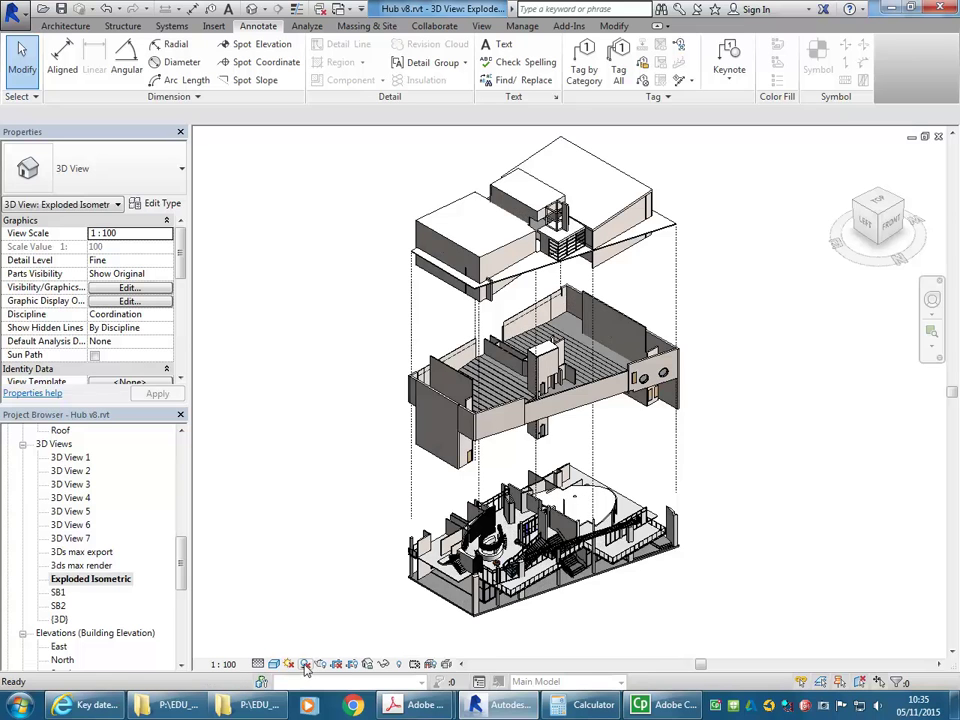
pyautogui.moveTo(354, 497); pyautogui.dragTo(353, 508, button='middle')
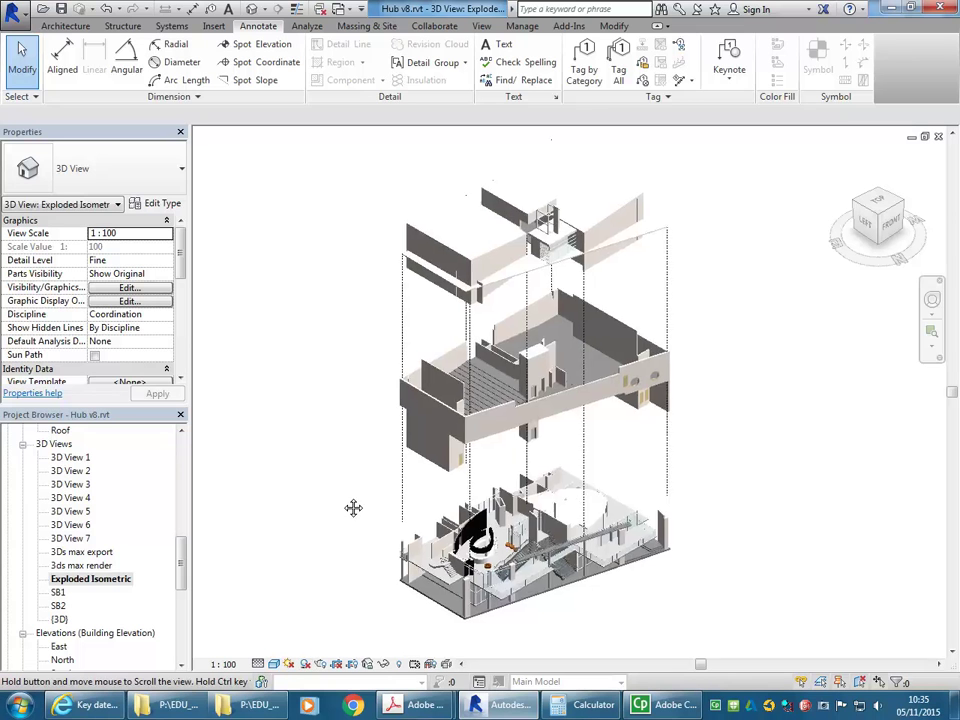